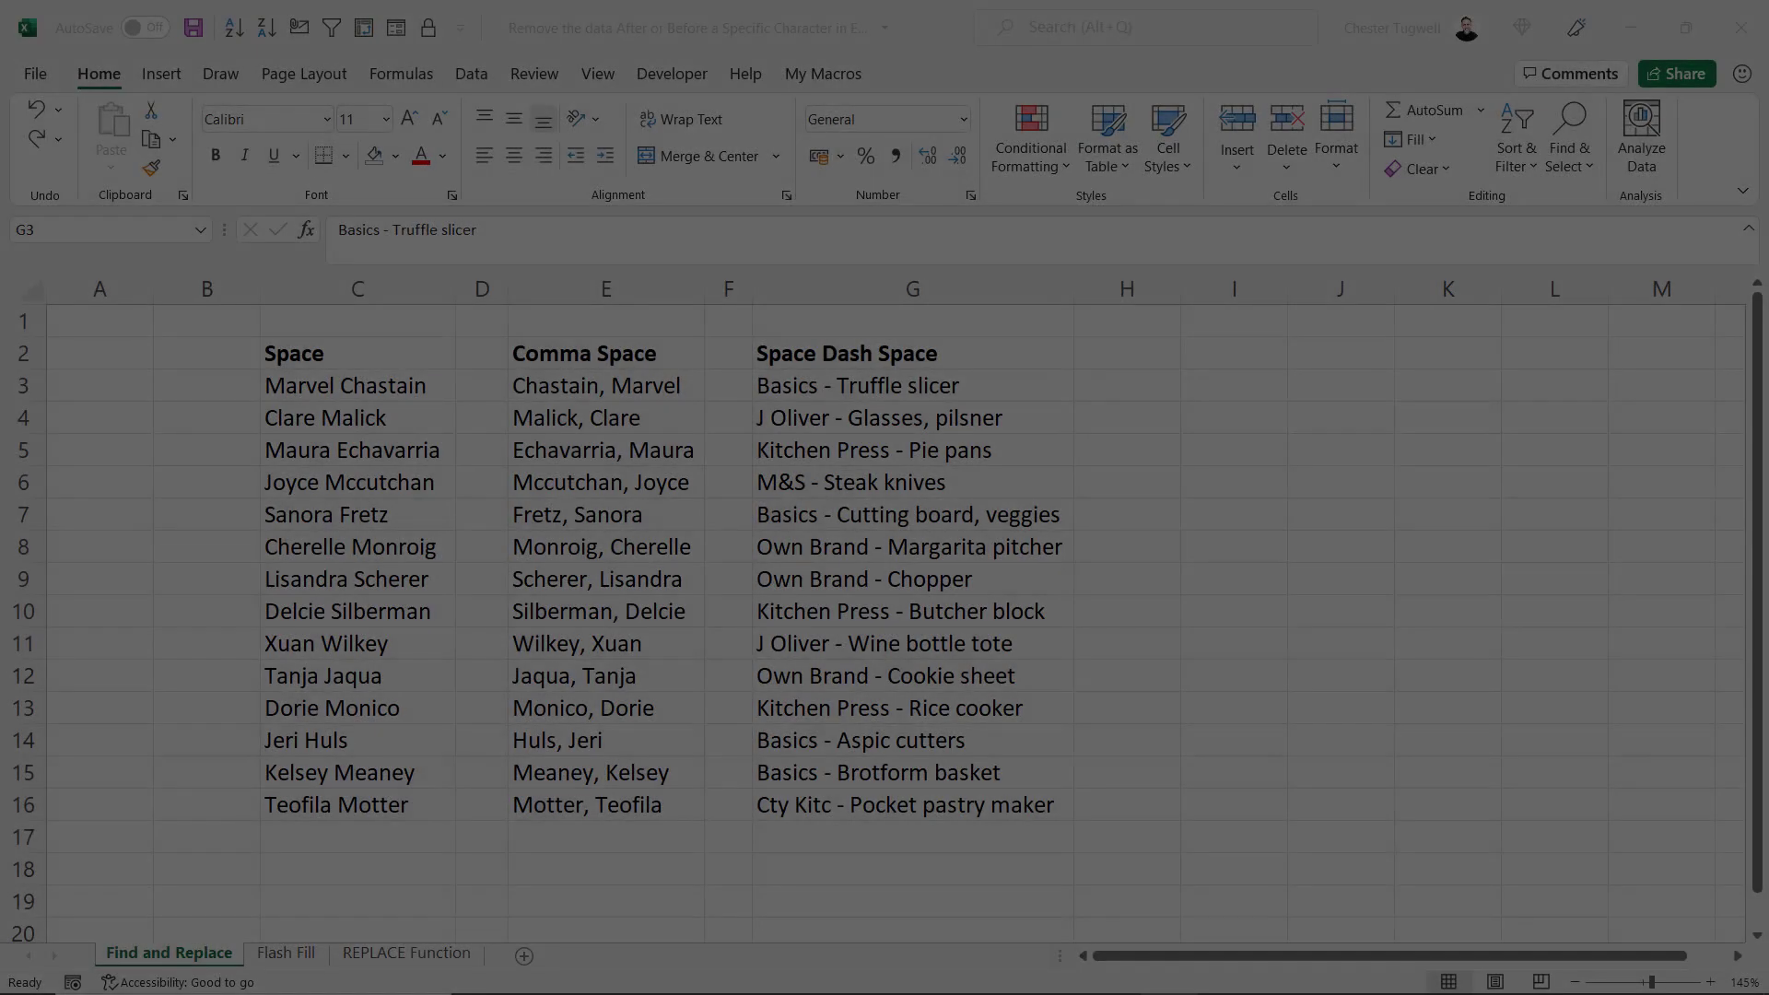
- Try removing everything from the space onward in C3:C16 by replacing a space plus "*" with nothing, and undo the replacement
click(608, 518)
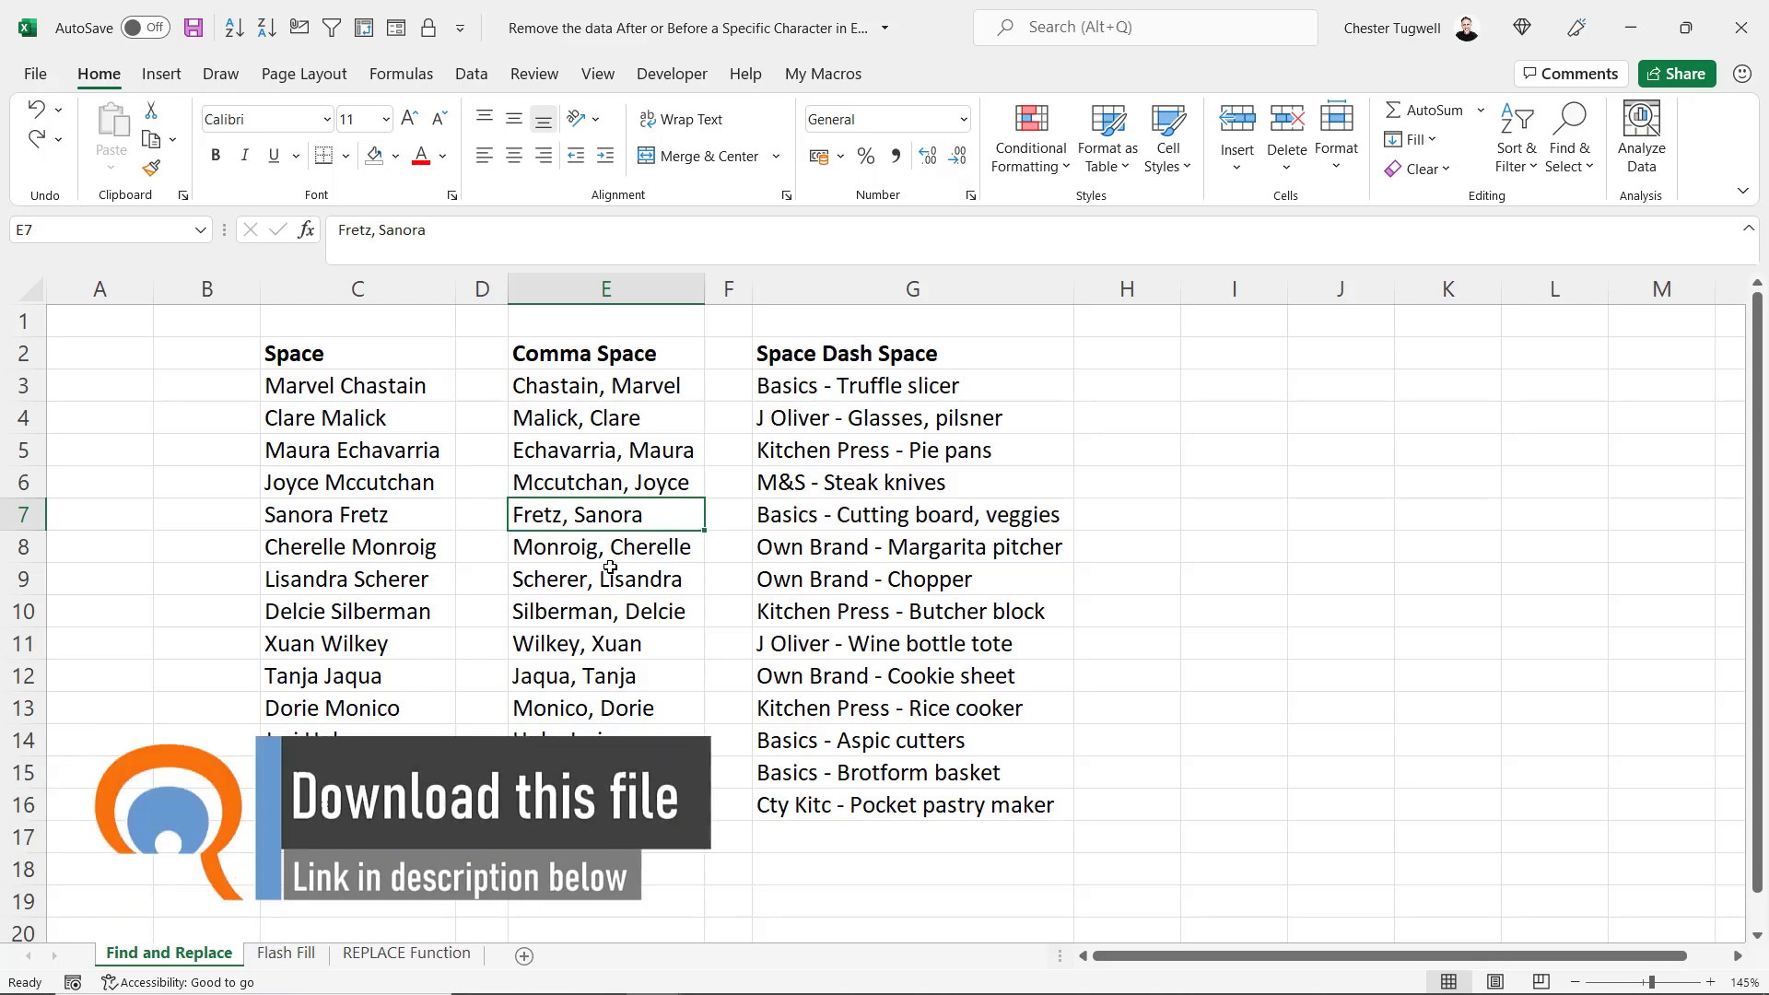
drag(387, 383, 387, 803)
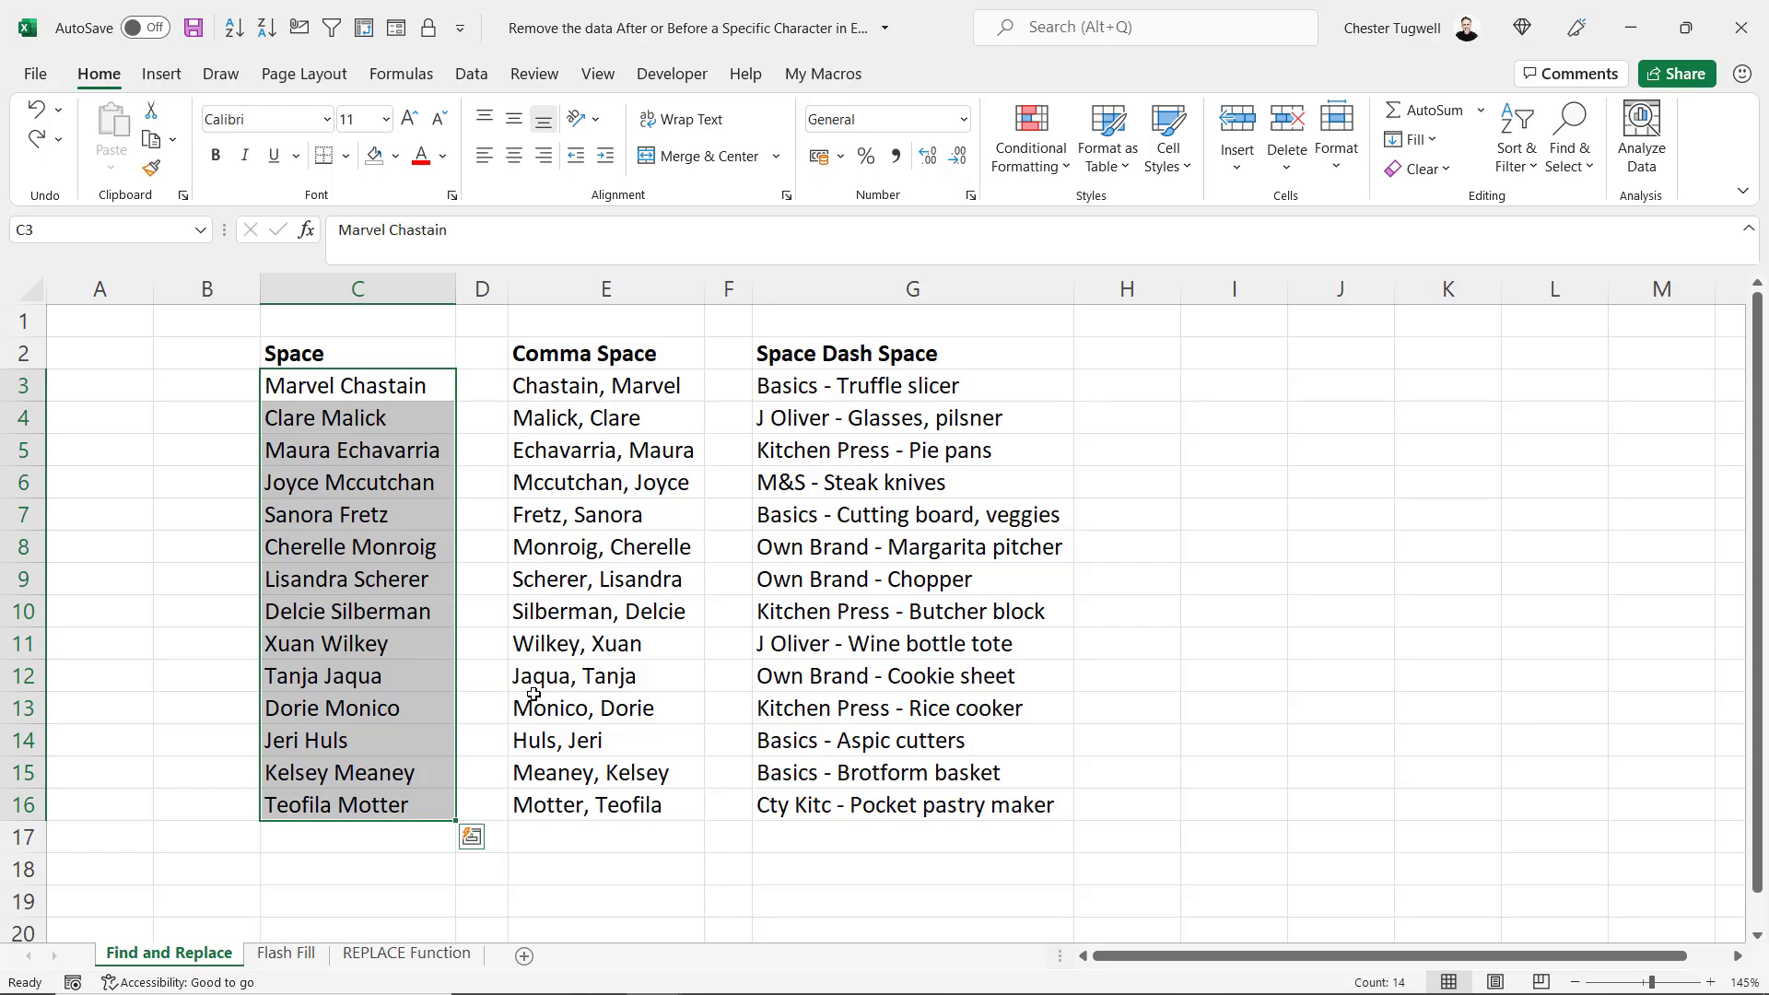
key(ctrl+h)
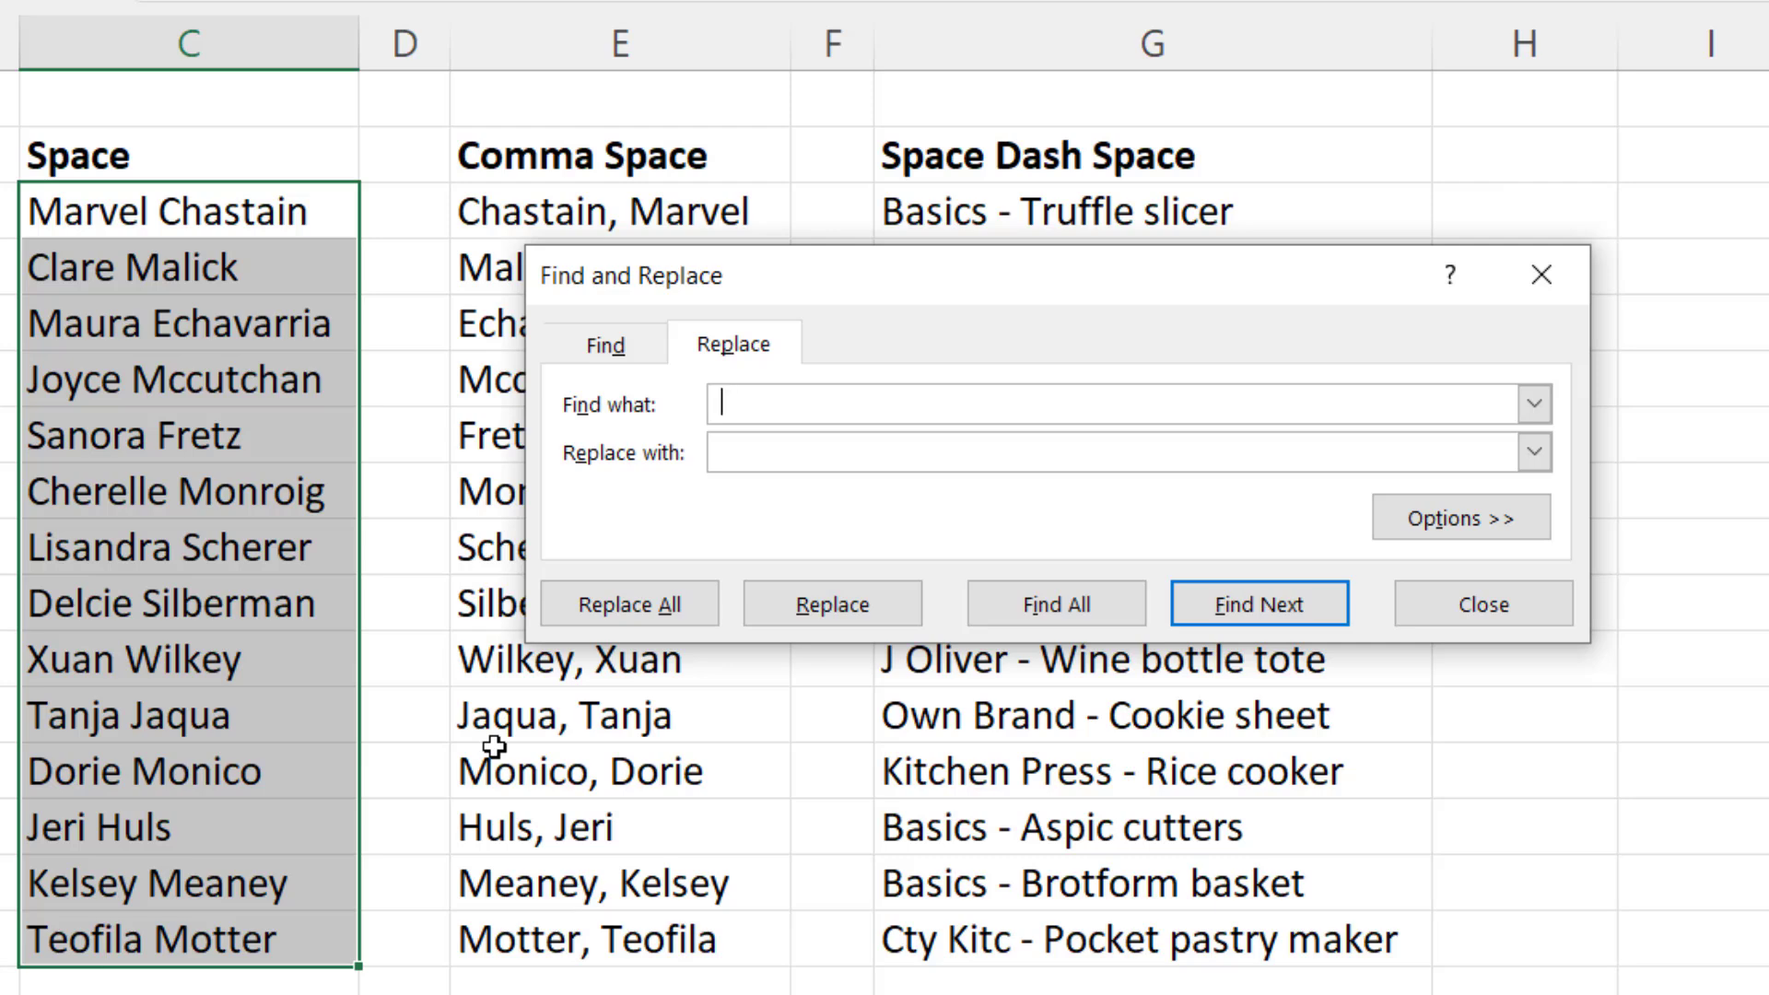
text(*)
click(615, 610)
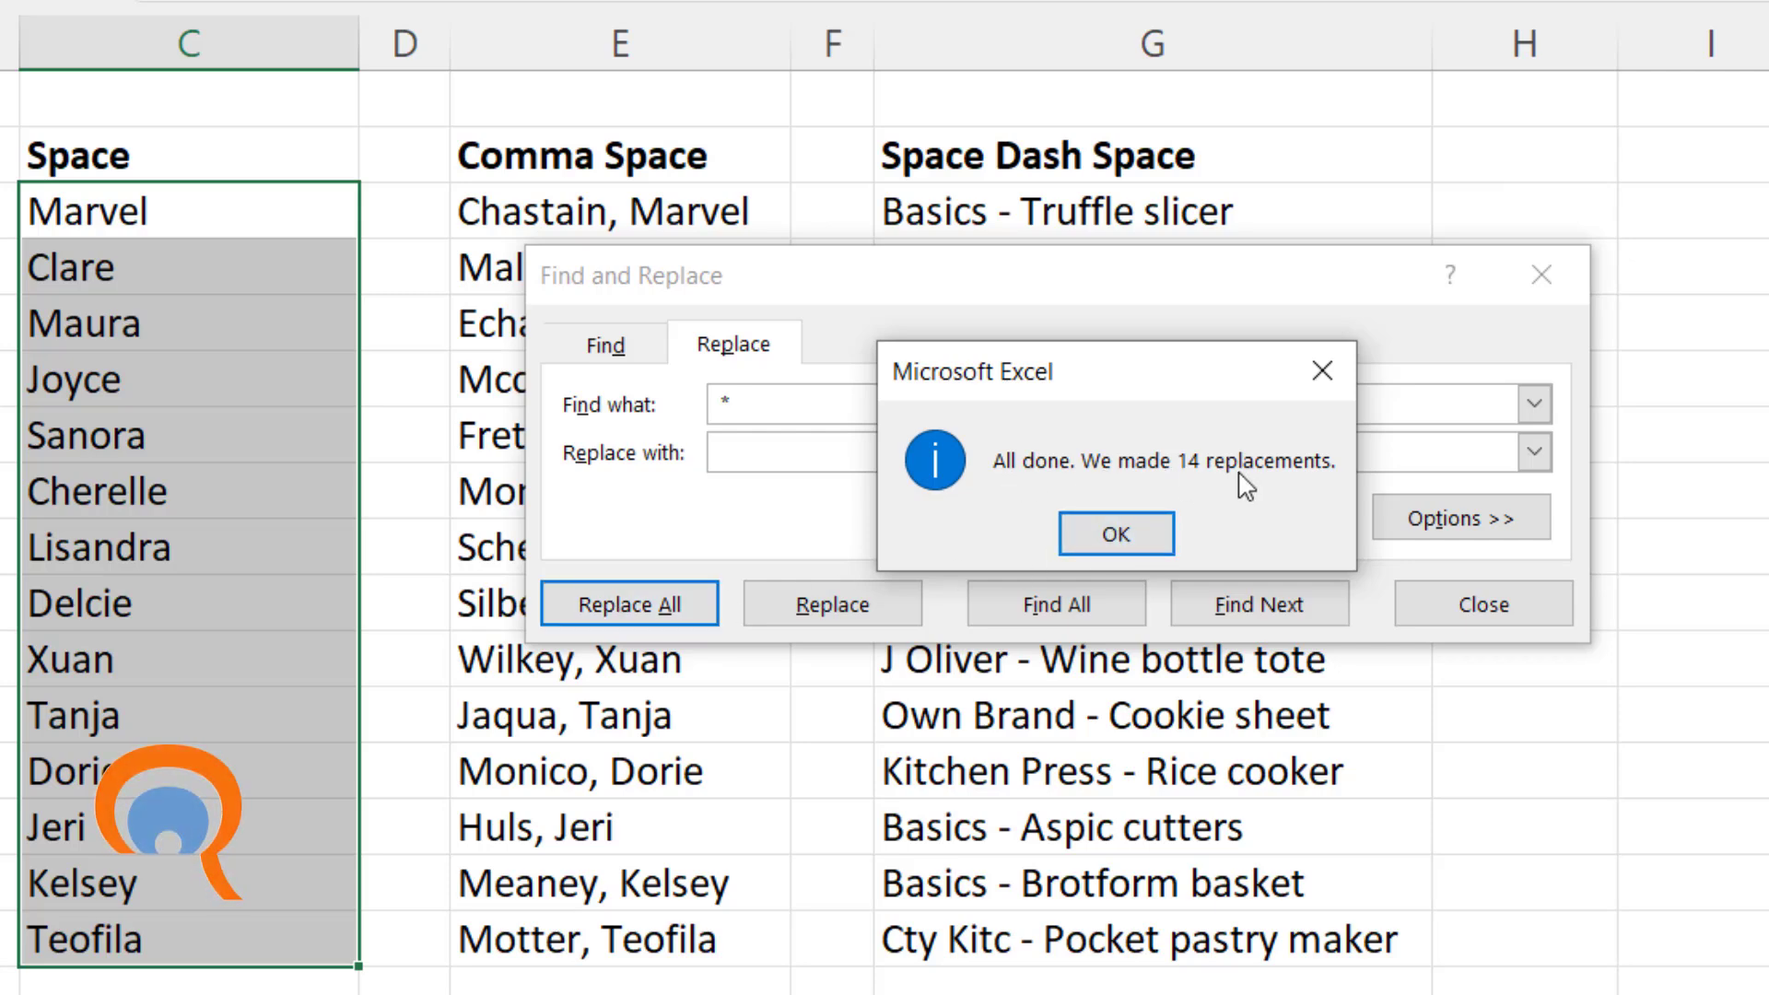
click(1119, 541)
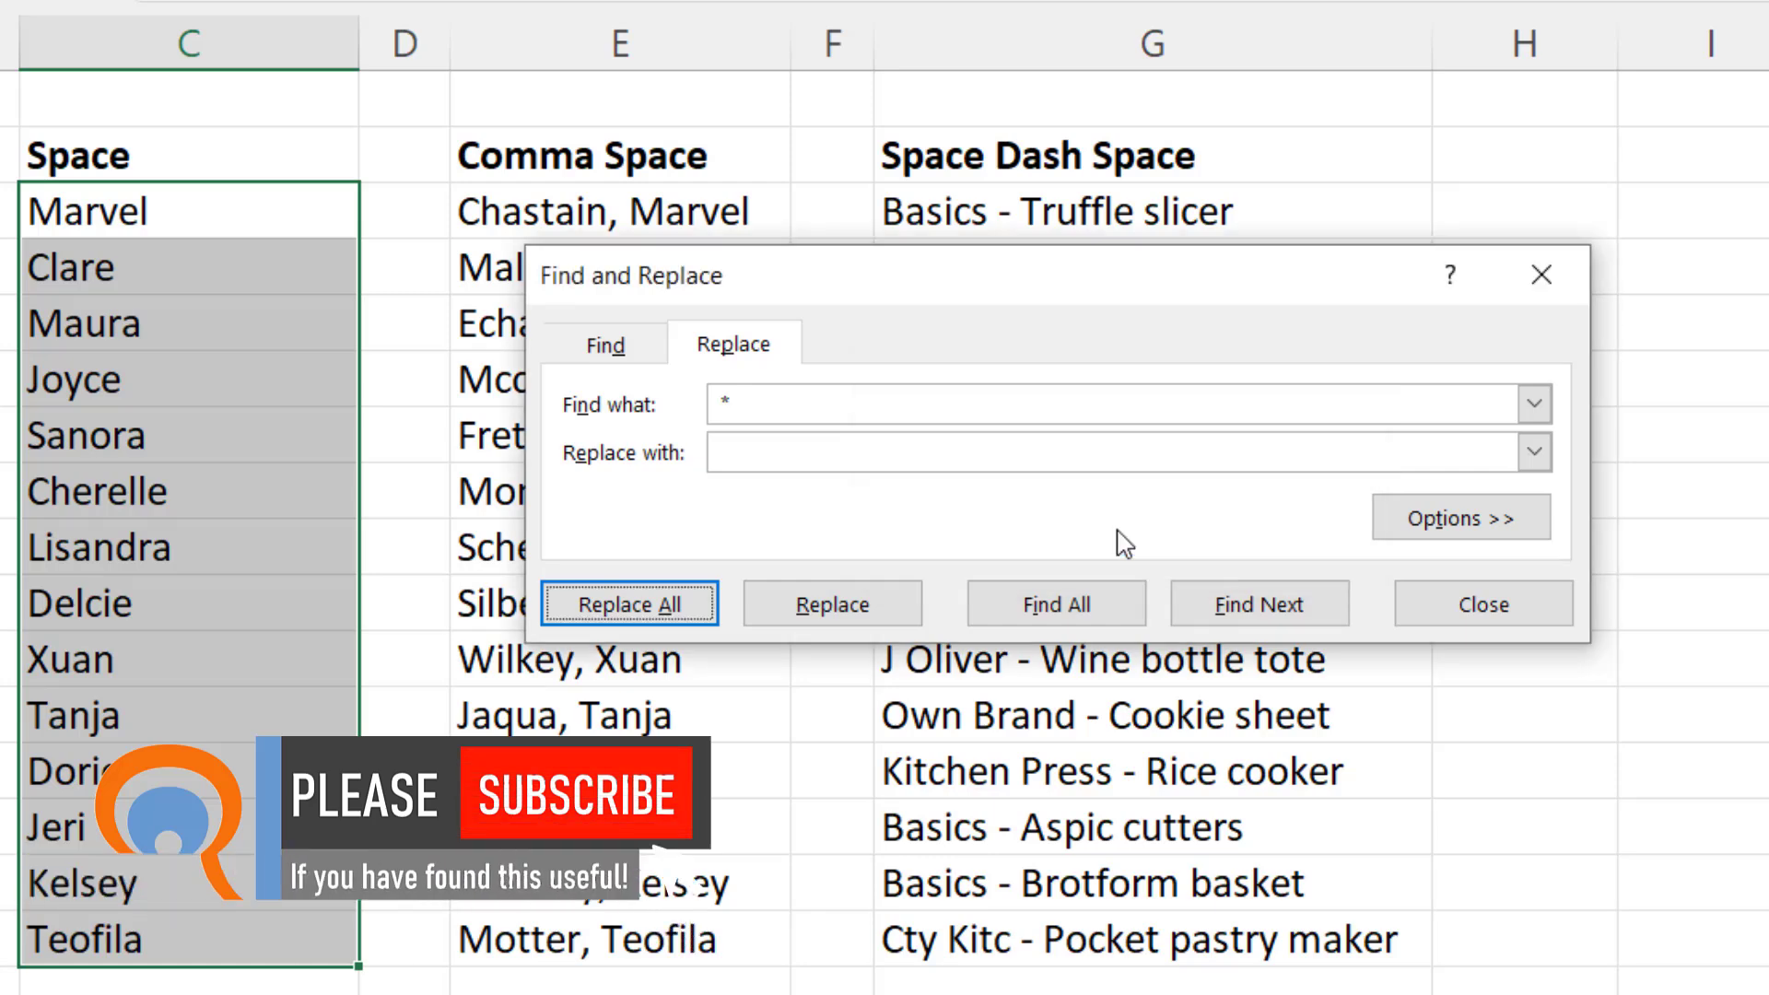
click(184, 211)
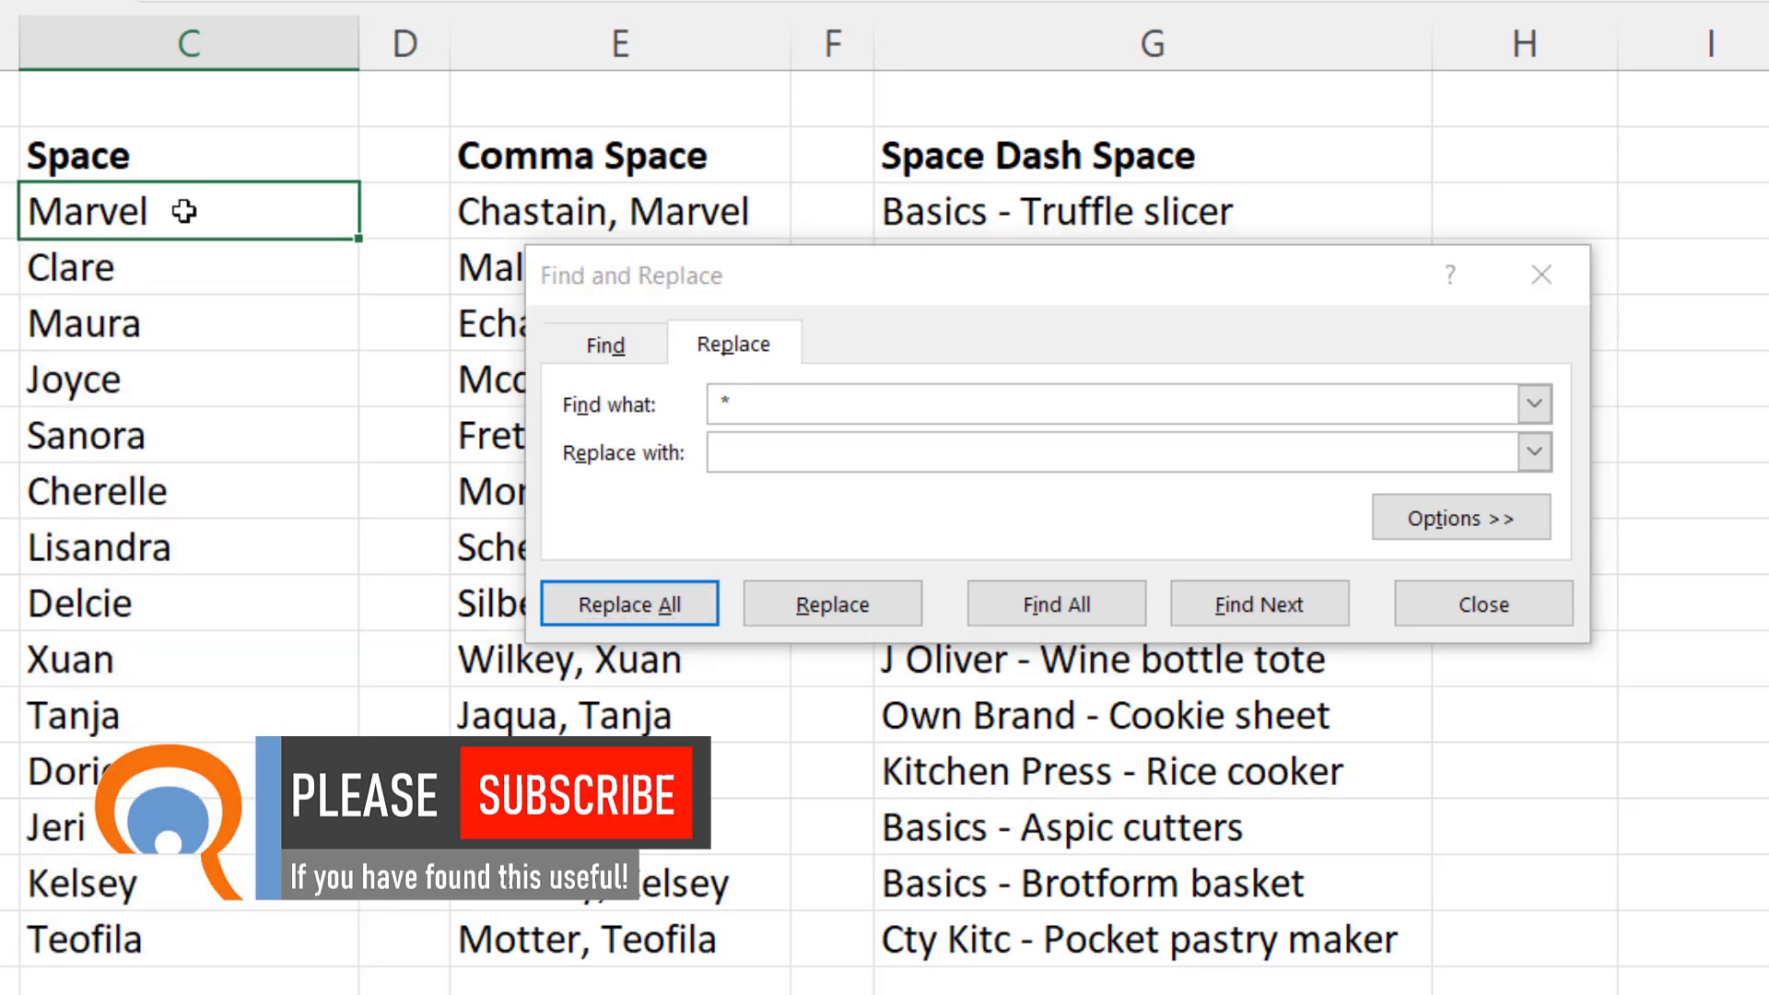
key(ctrl+z)
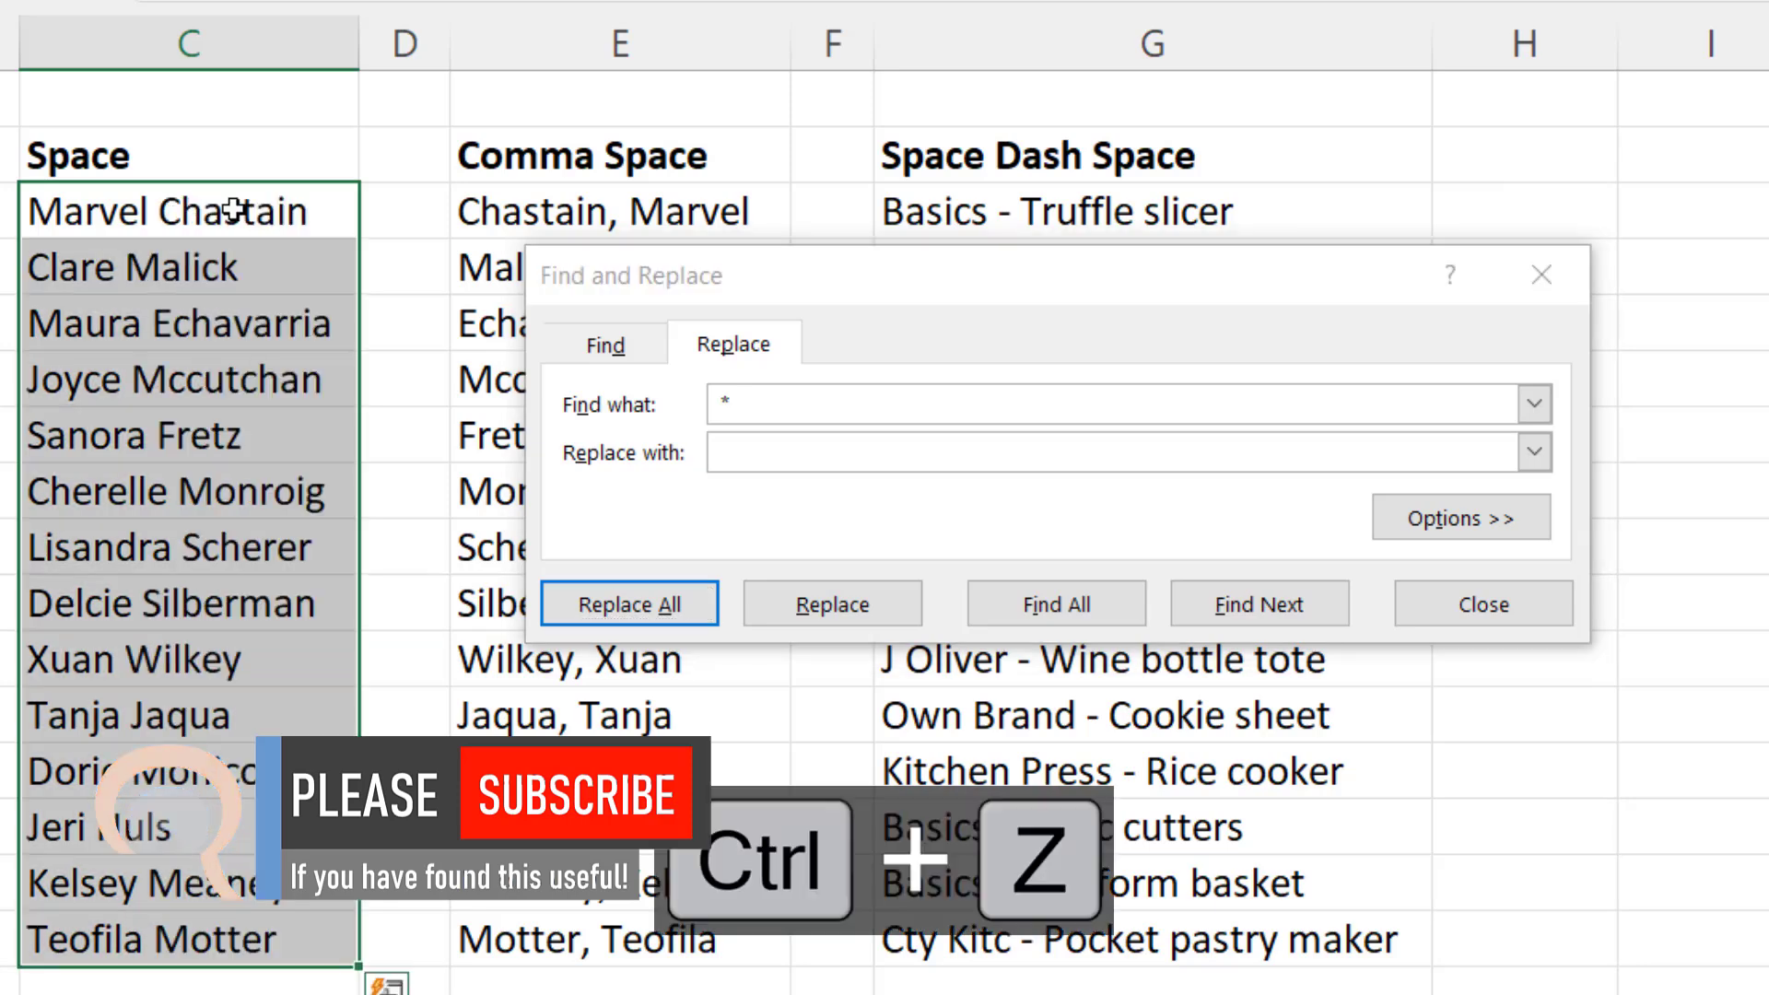
- Remove everything up to the space in C3:C16 by replacing "*" plus a space with nothing
click(842, 398)
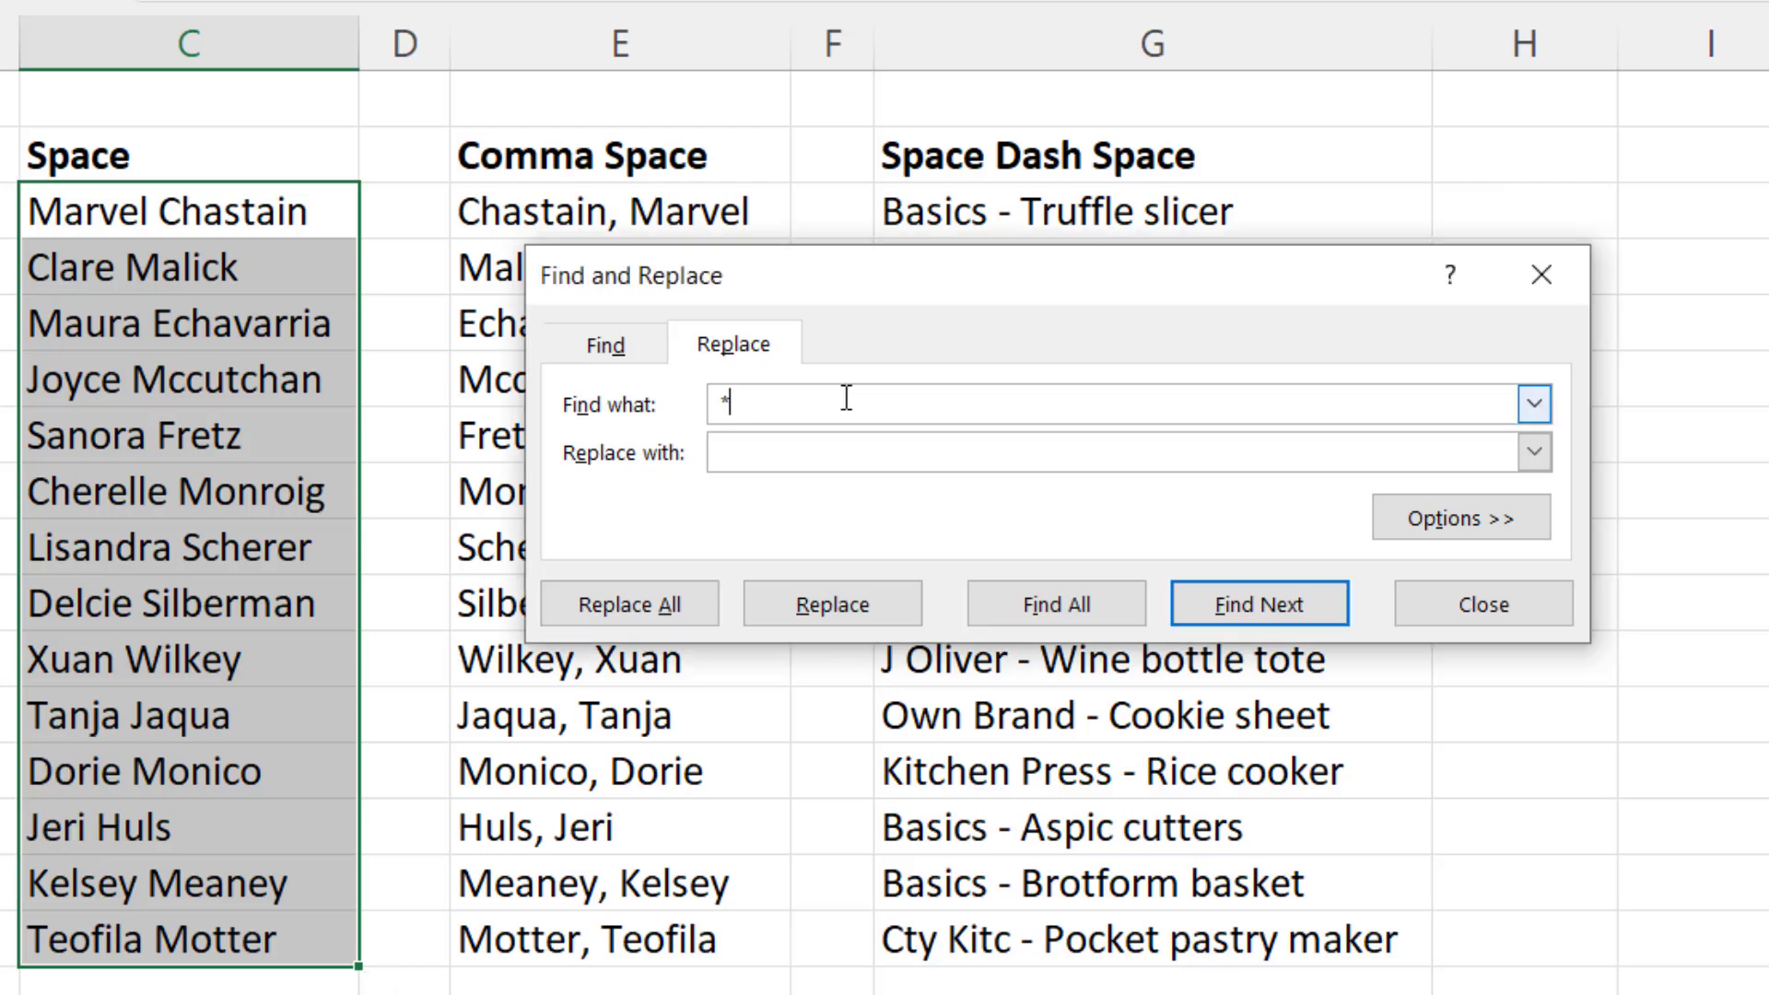
key(BackSpace)
text(*)
click(696, 605)
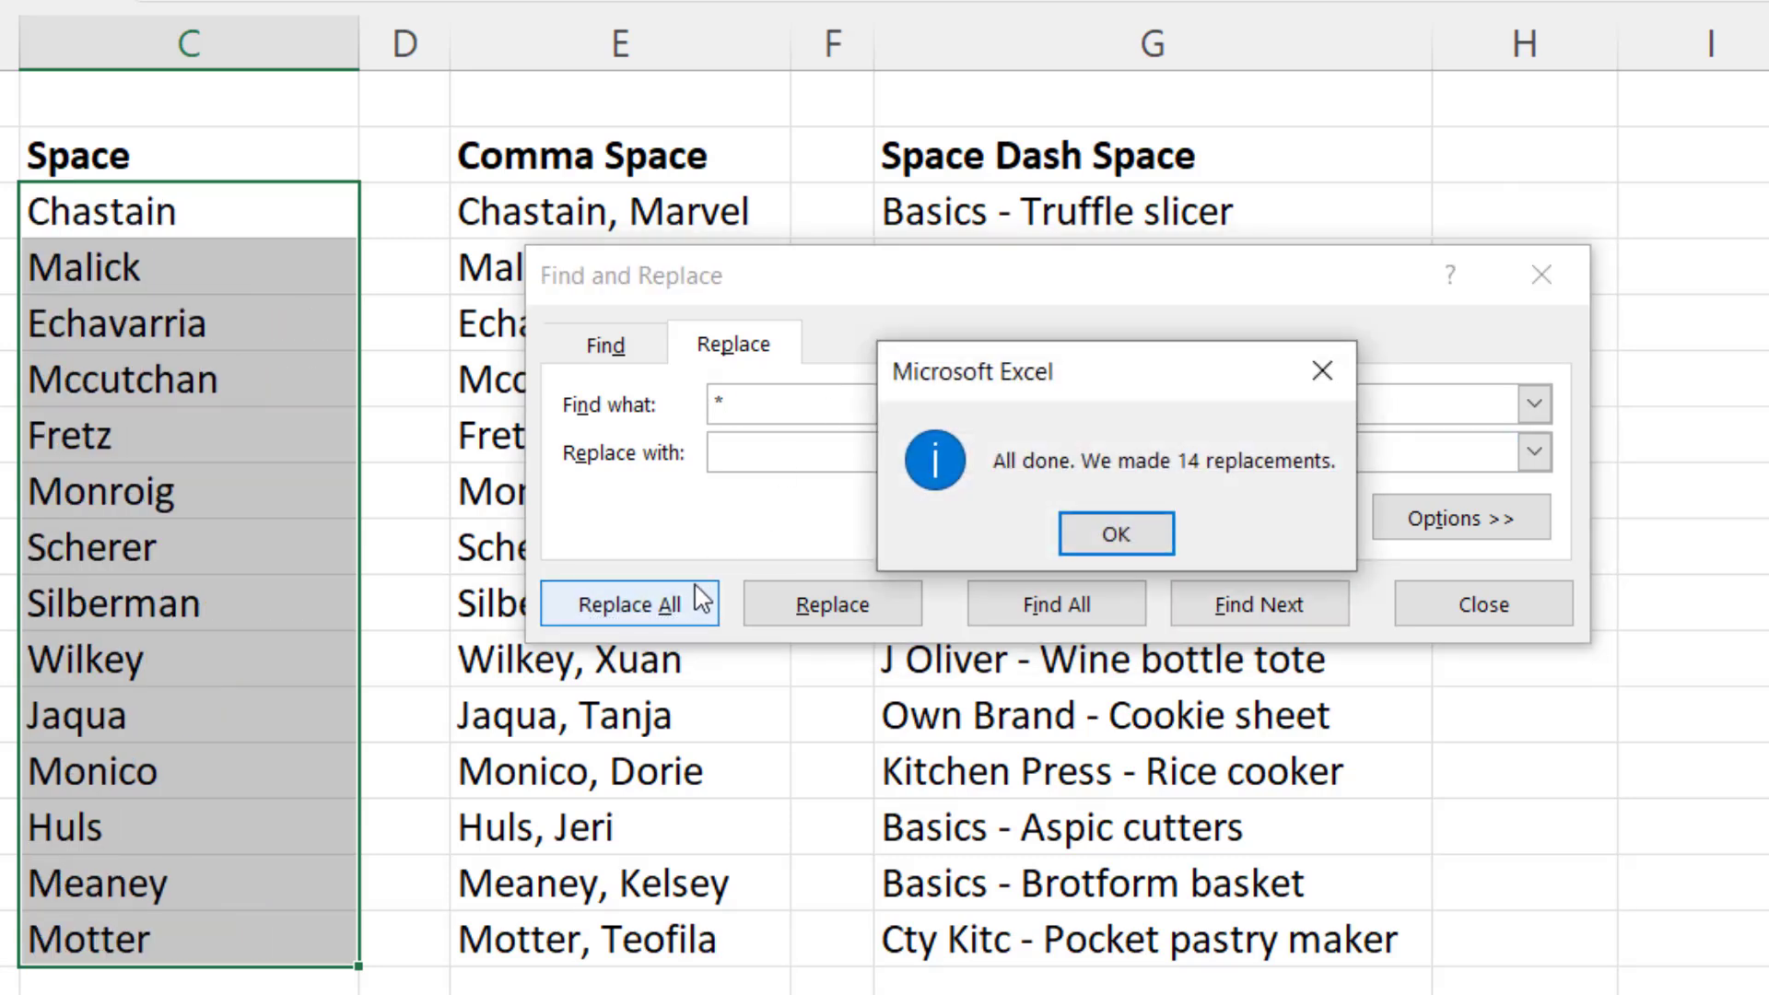
click(1116, 536)
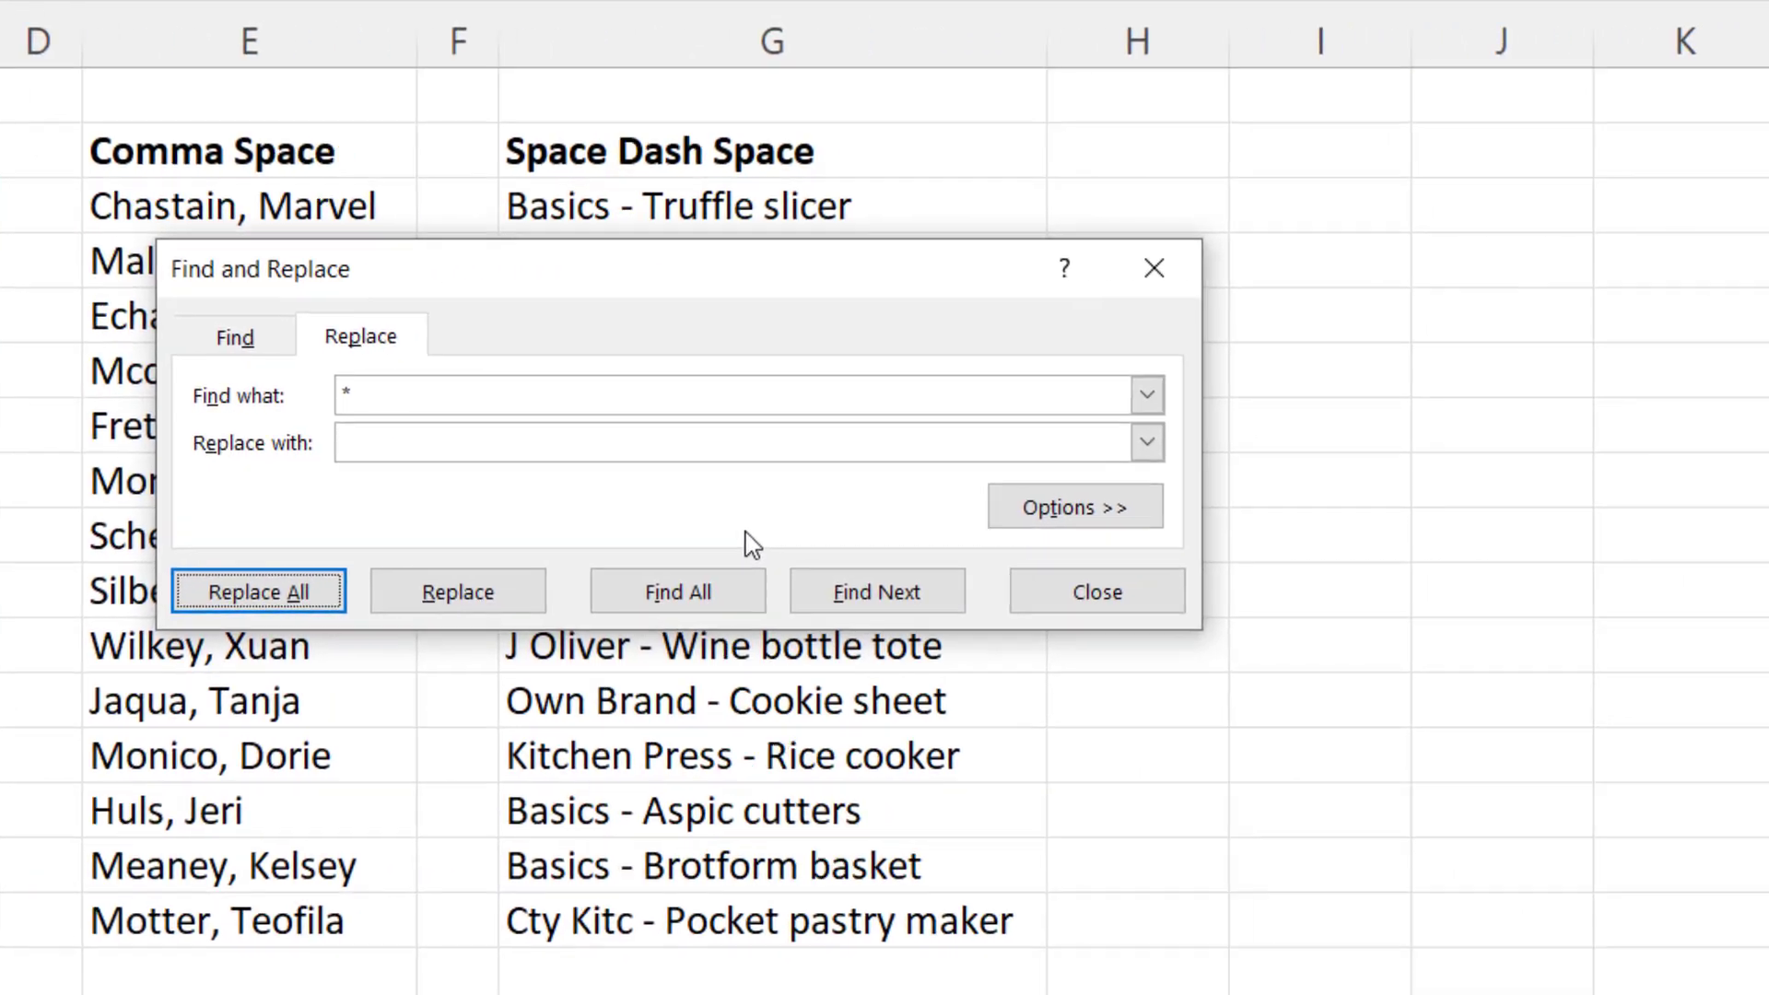
- Try removing everything from the comma onward in E3:E16 by replacing ", *" with nothing, and undo the replacement
drag(600, 340, 1212, 323)
click(274, 241)
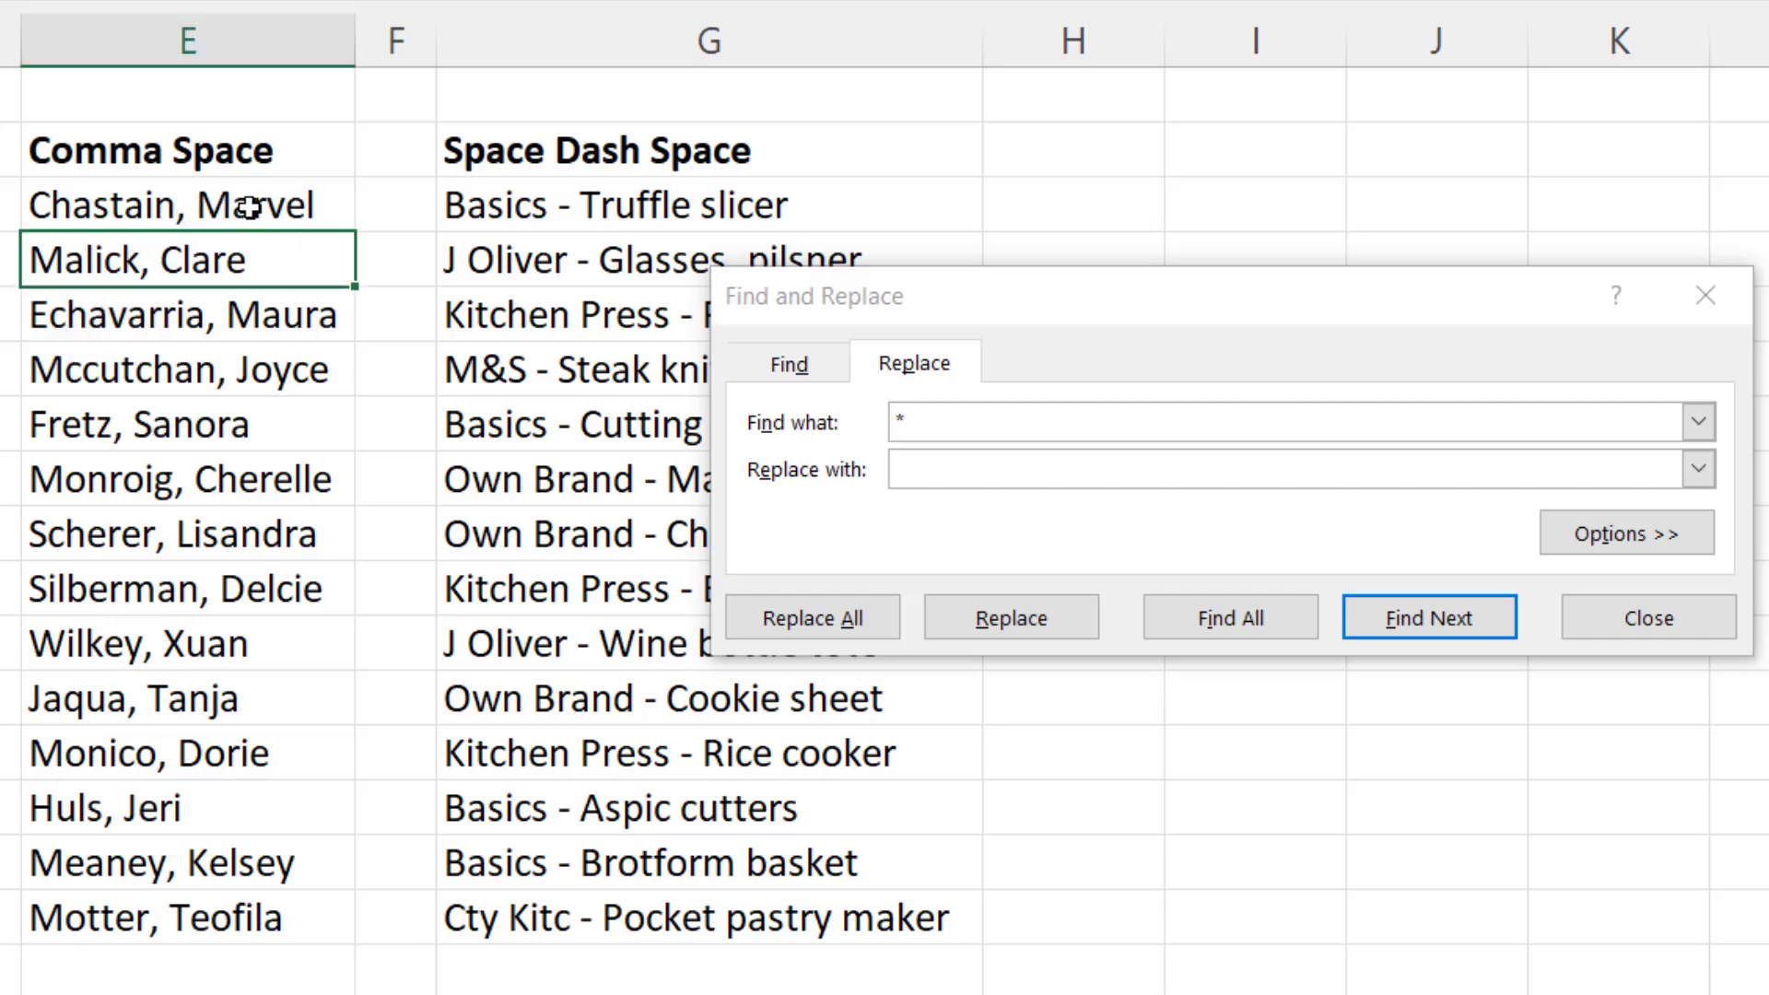
drag(249, 207, 212, 912)
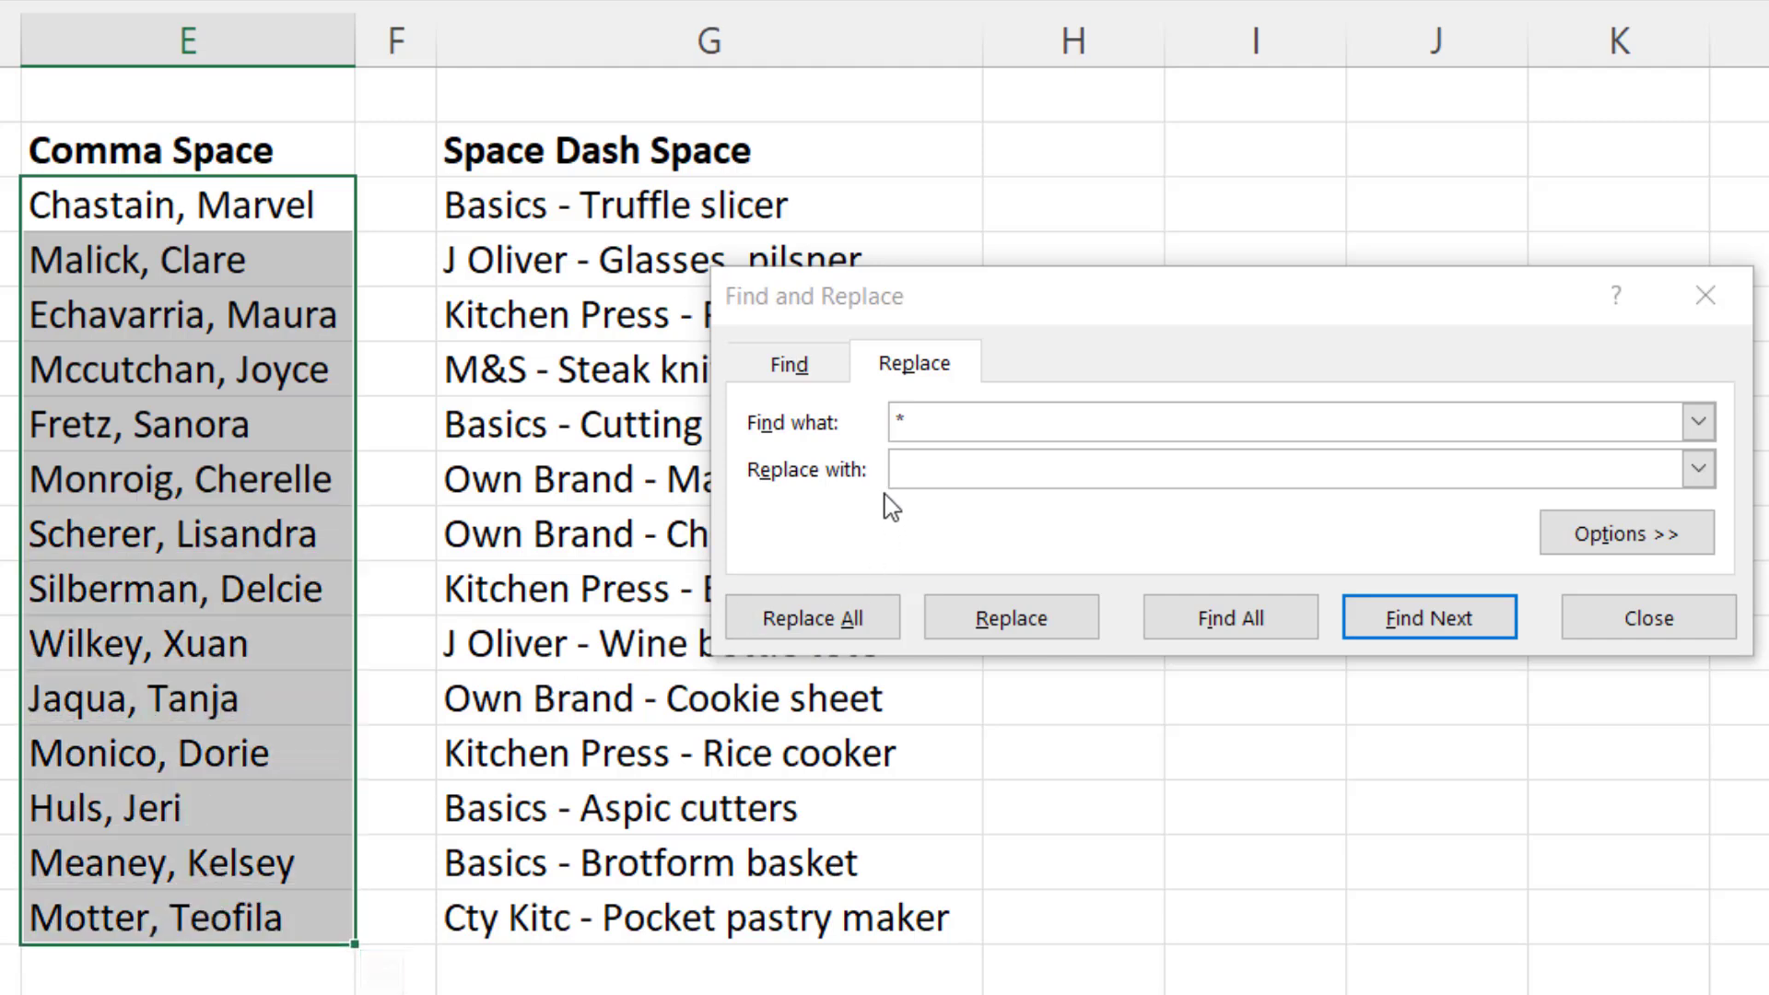
click(928, 423)
key(BackSpace)
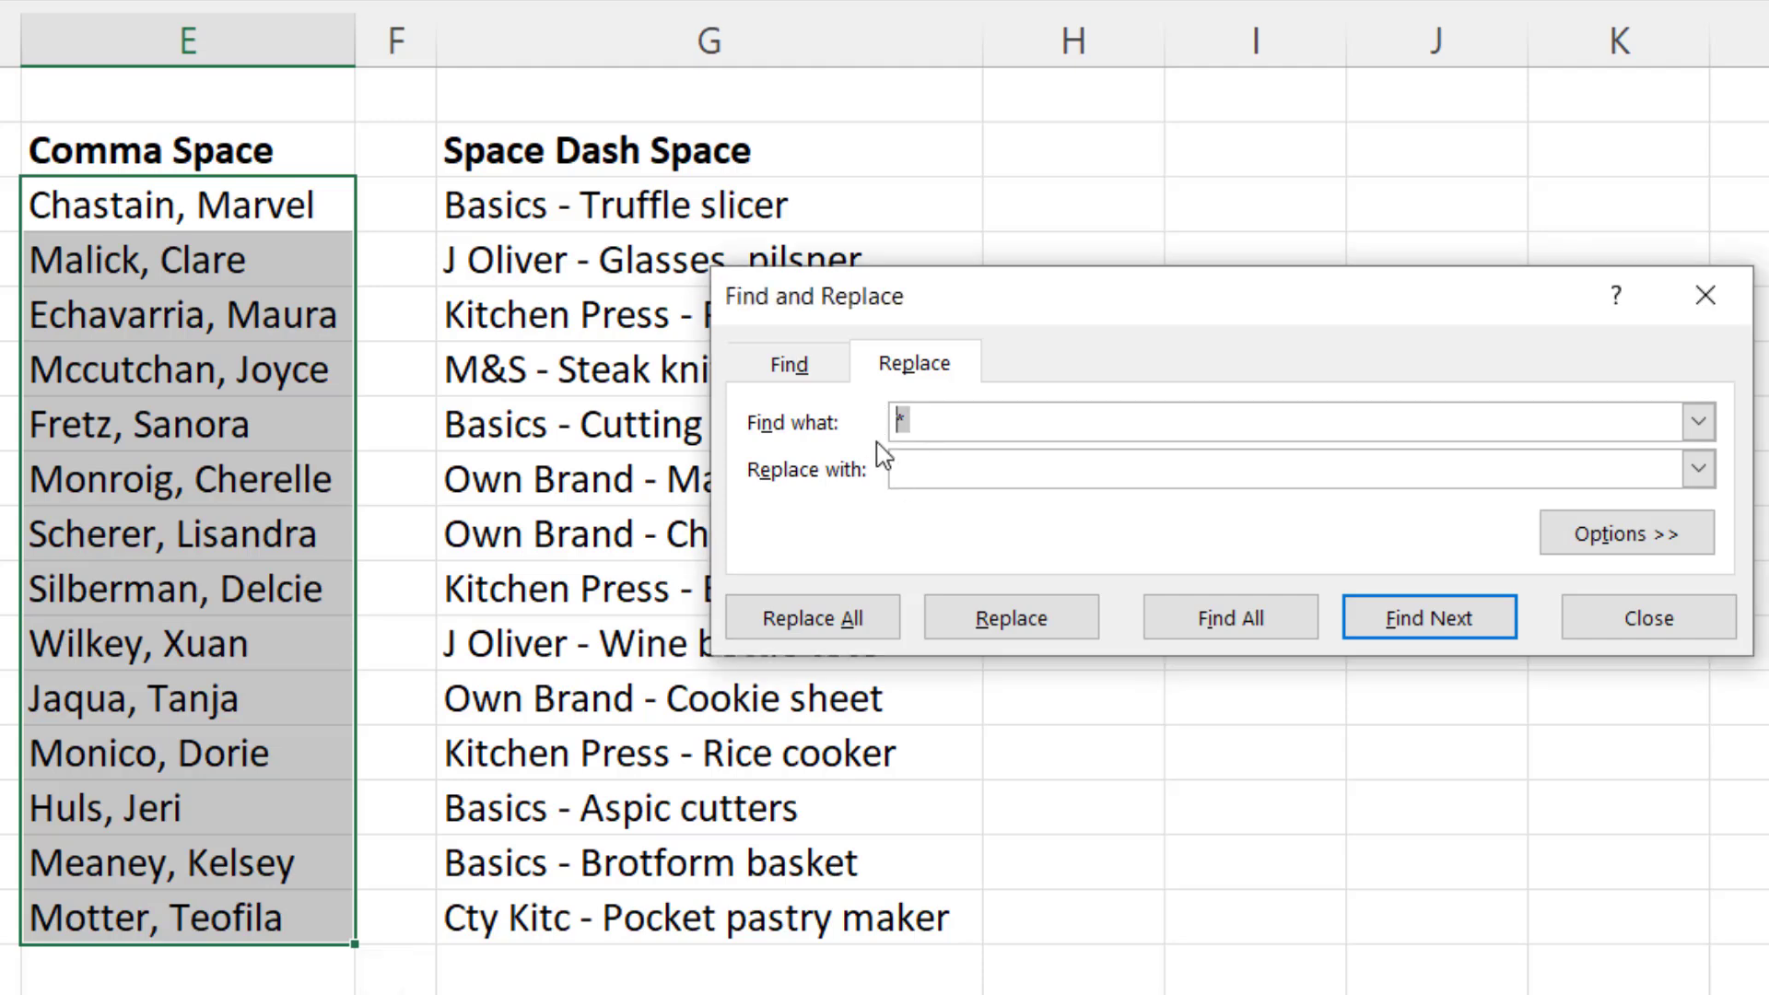
text(, *)
click(852, 610)
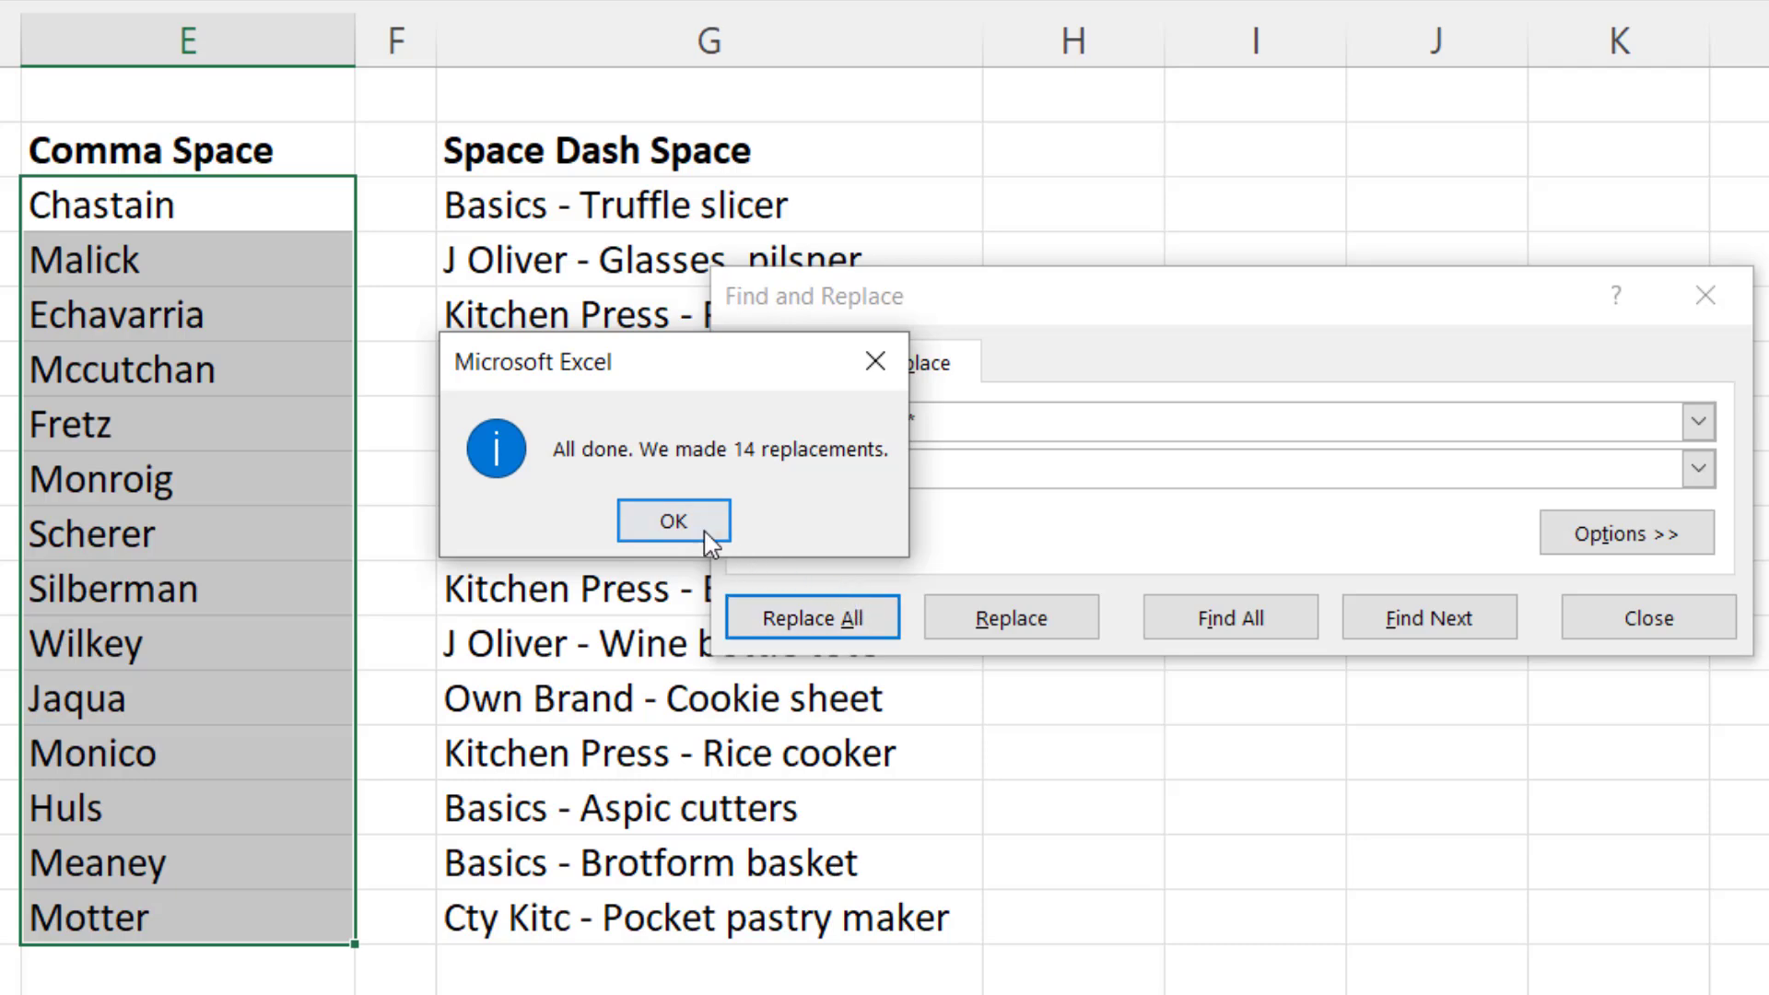
click(711, 527)
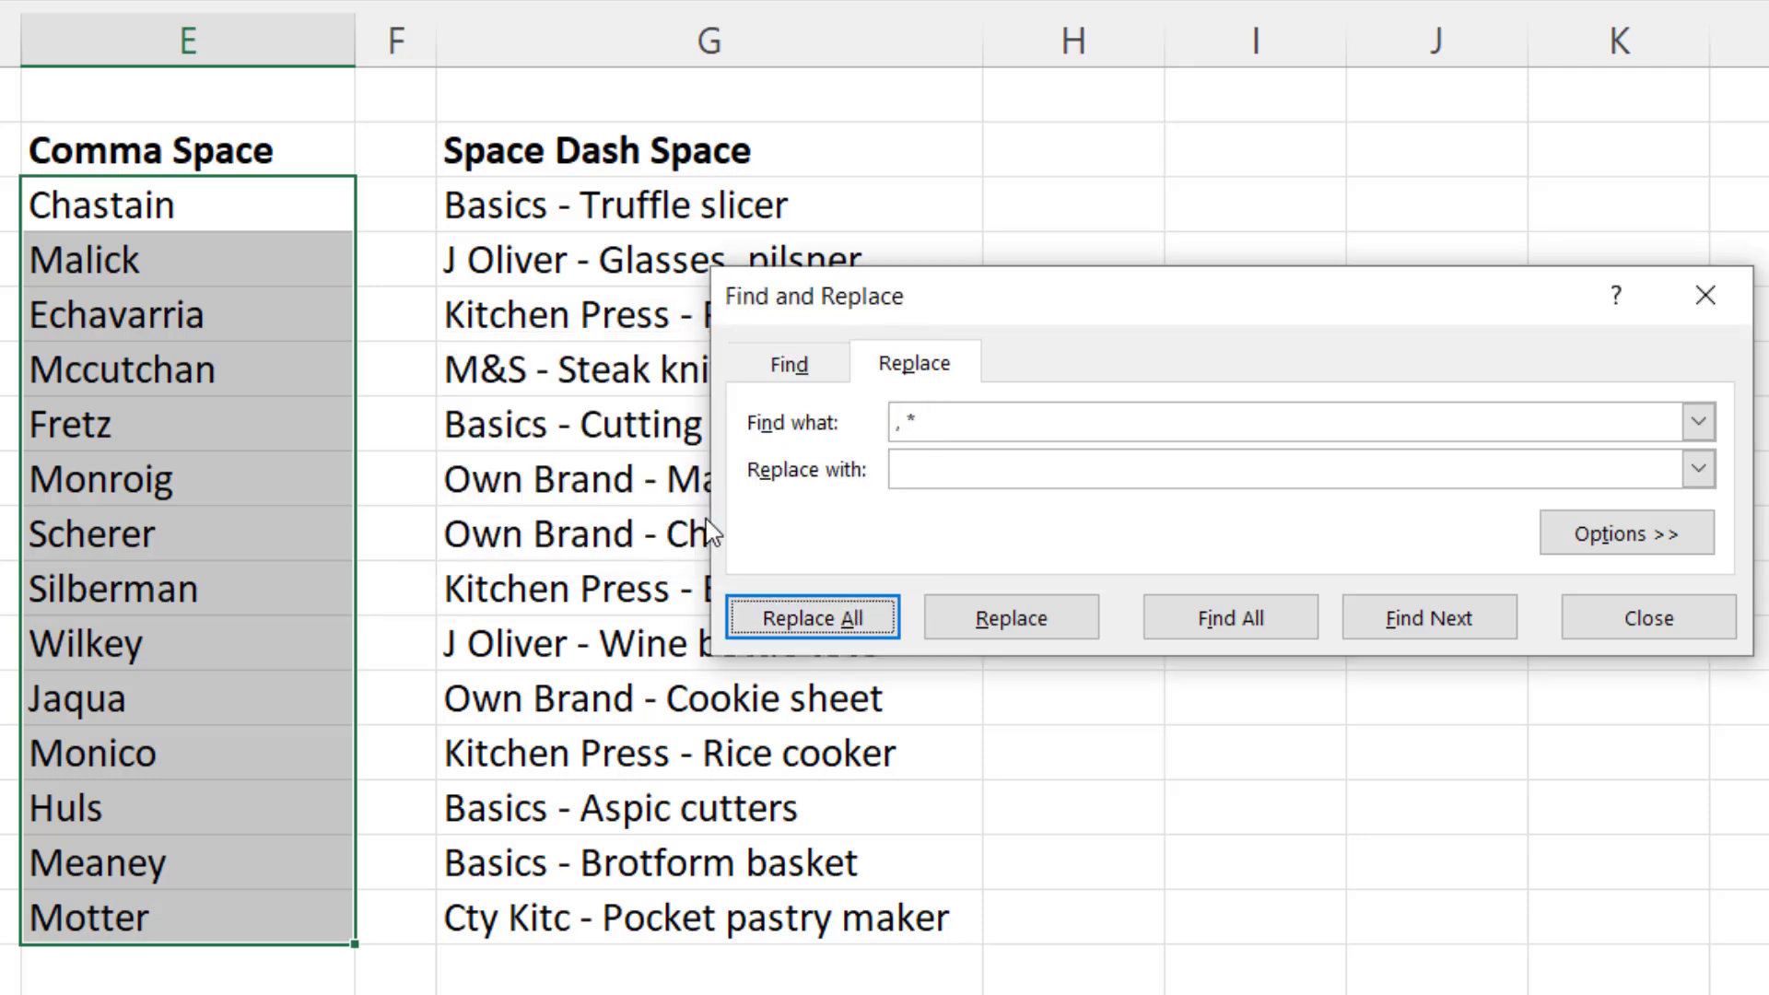
click(229, 341)
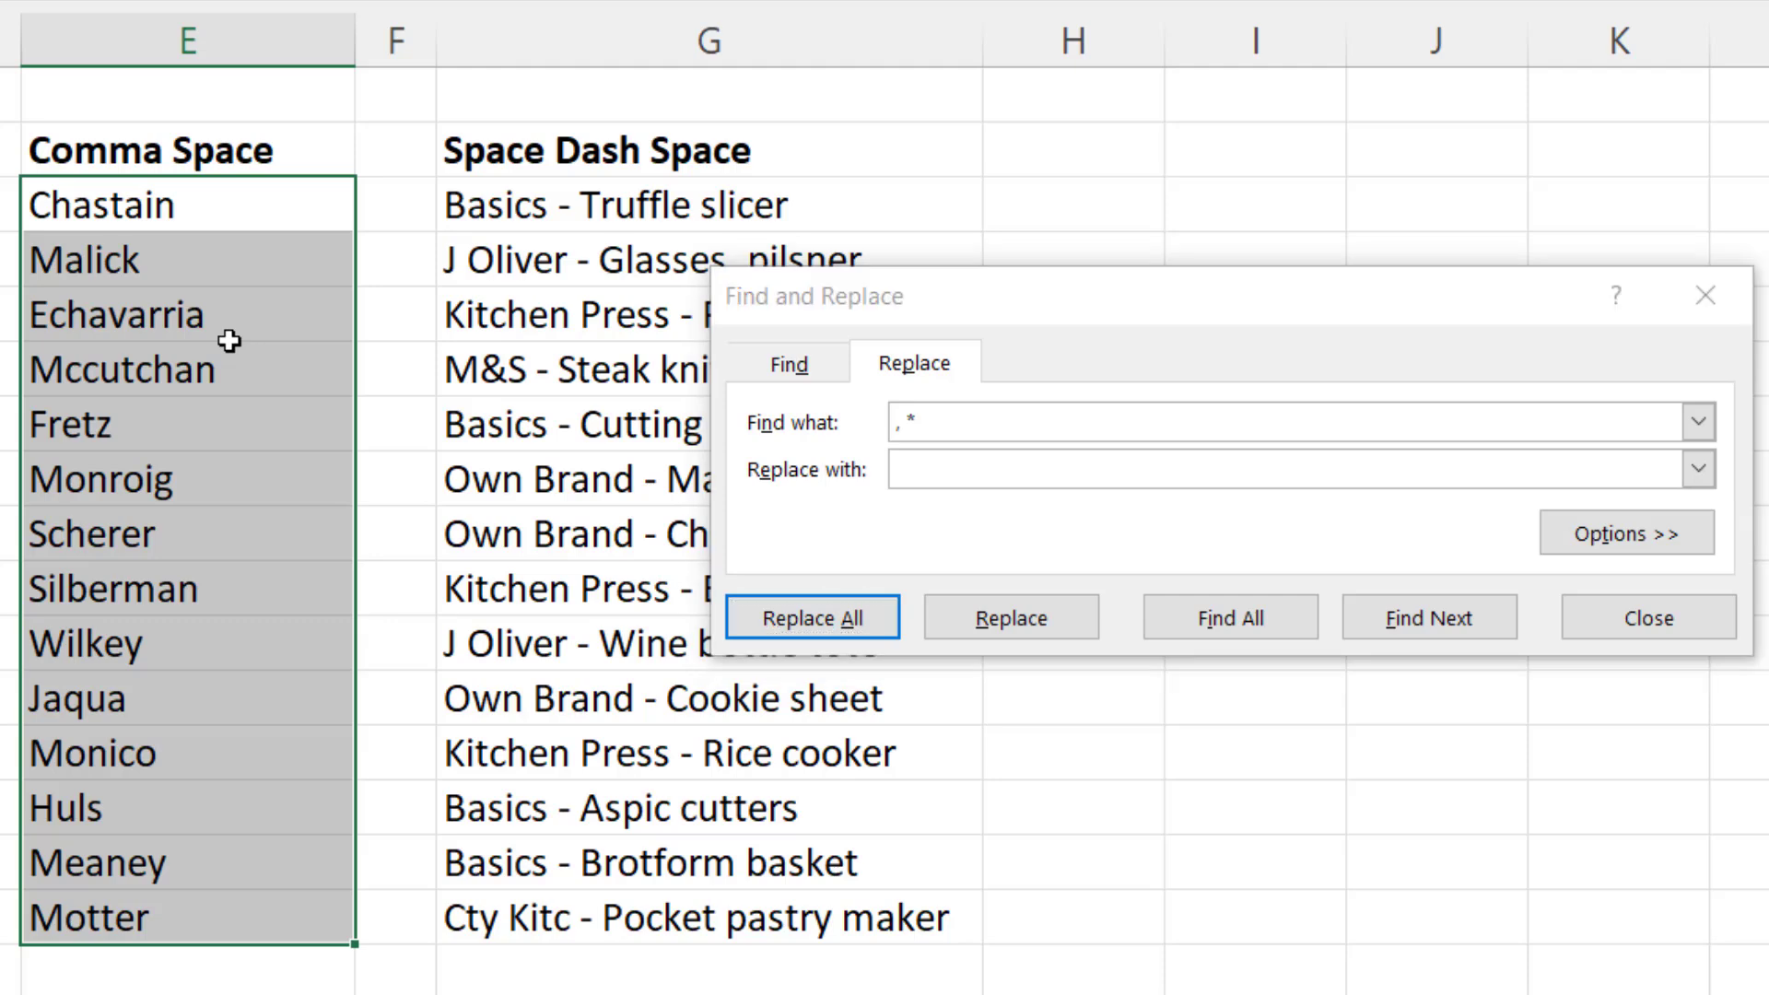
key(ctrl+z)
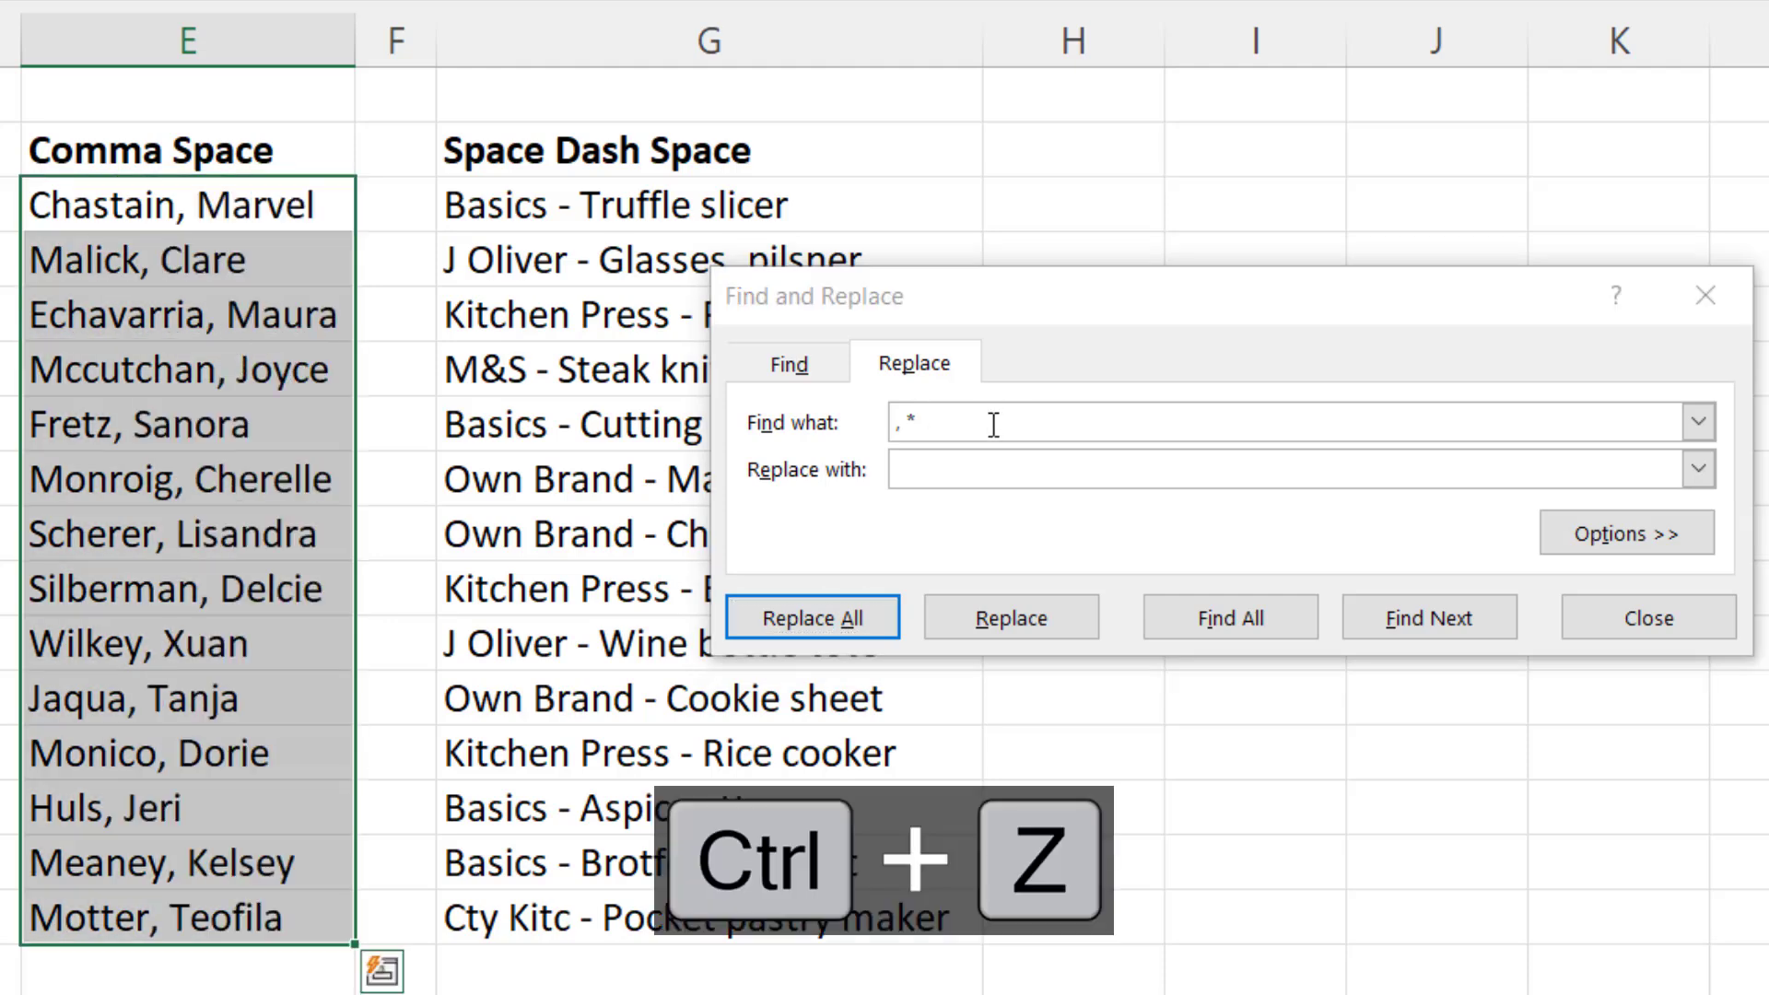
- Remove everything up to the comma and space in E3:E16 by replacing "*, " with nothing
drag(988, 424, 827, 407)
key(Delete)
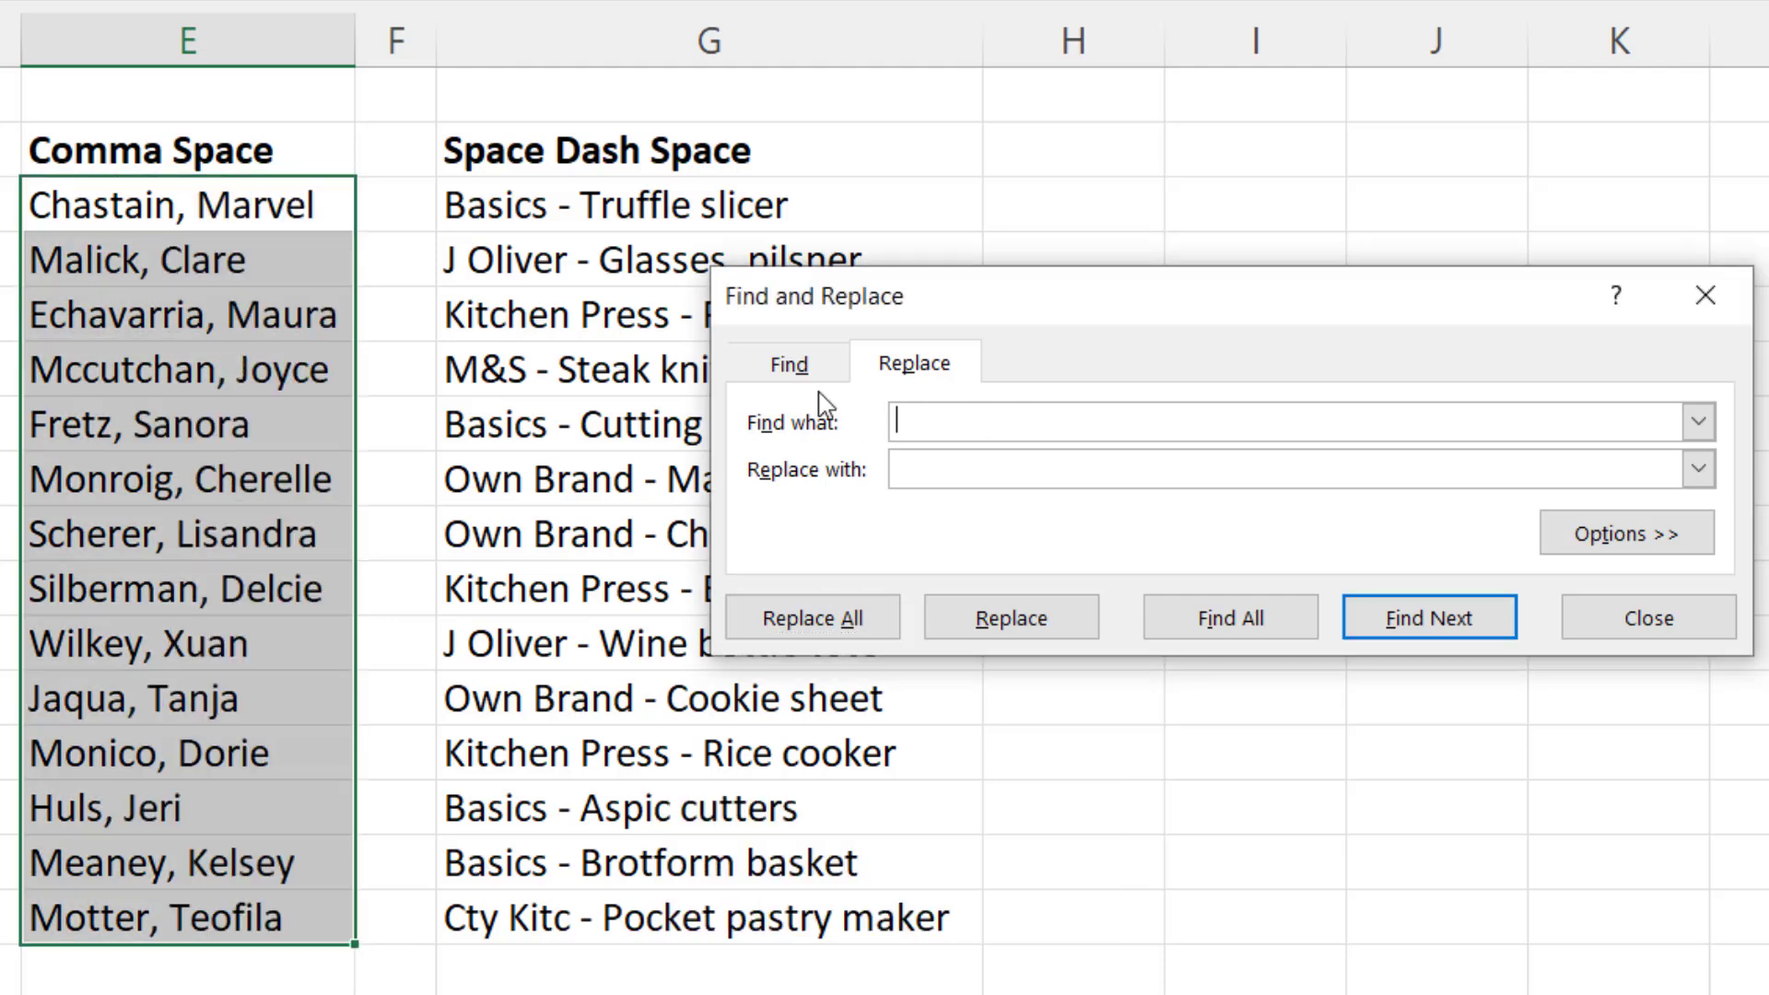
text(*,)
click(865, 615)
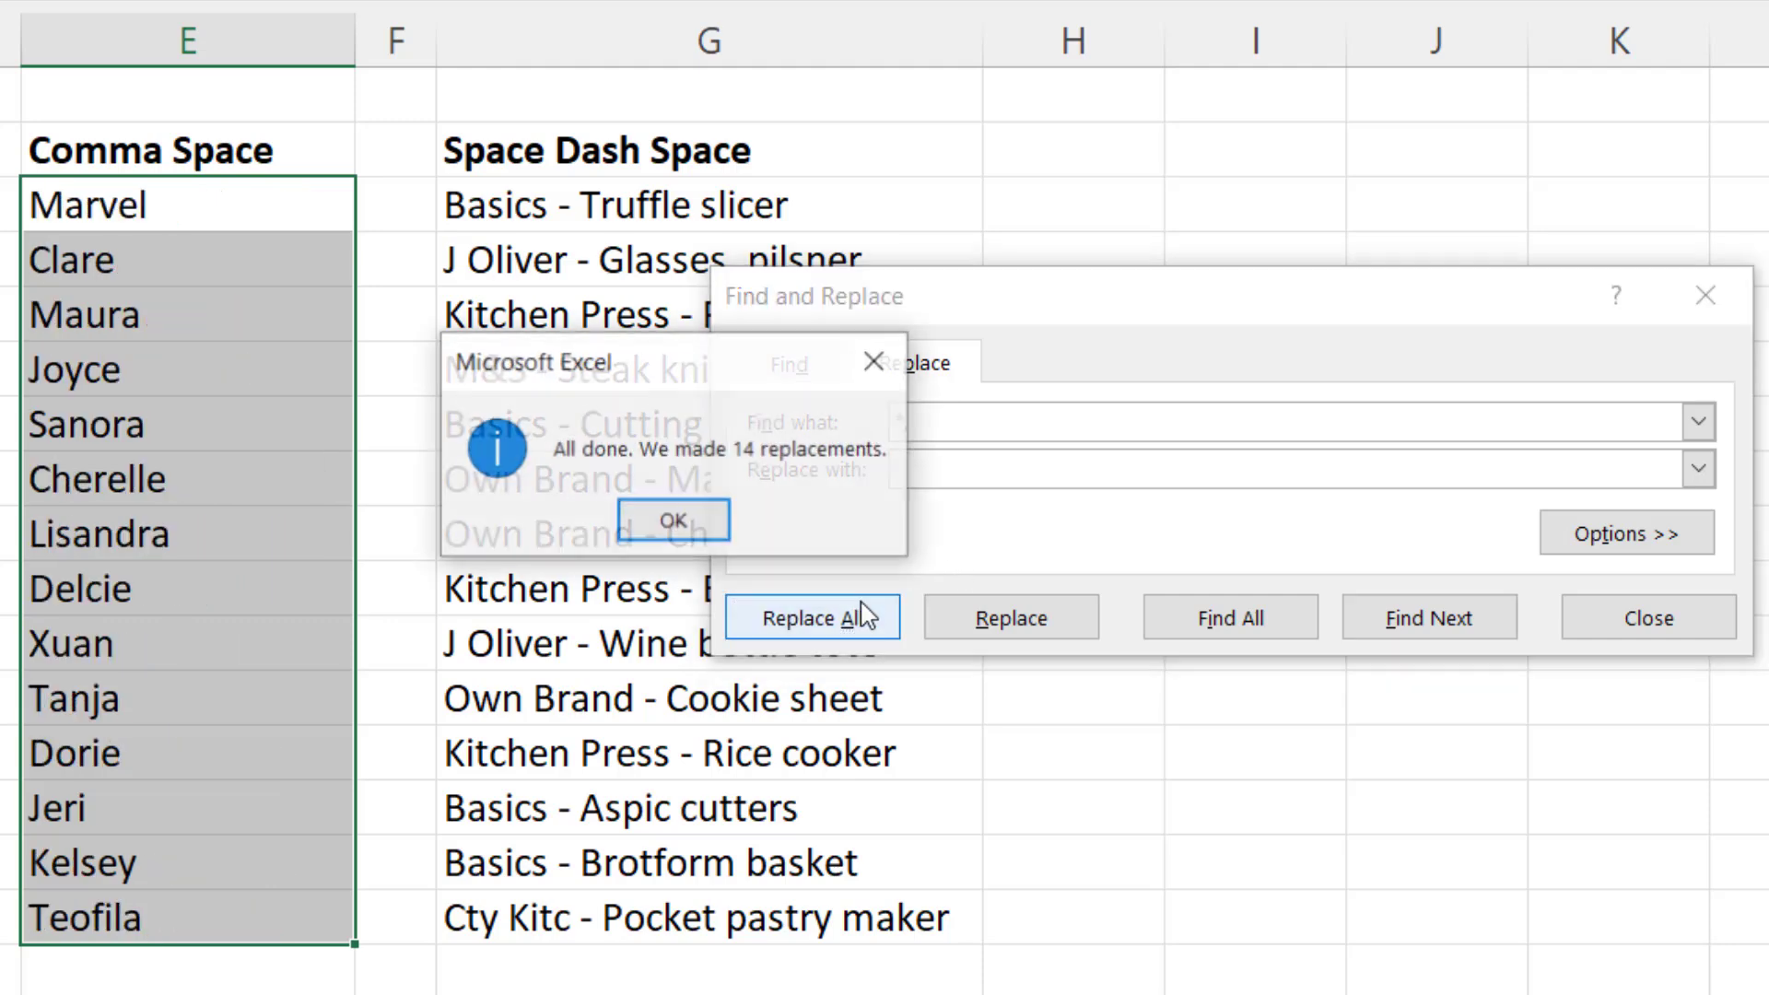
click(680, 524)
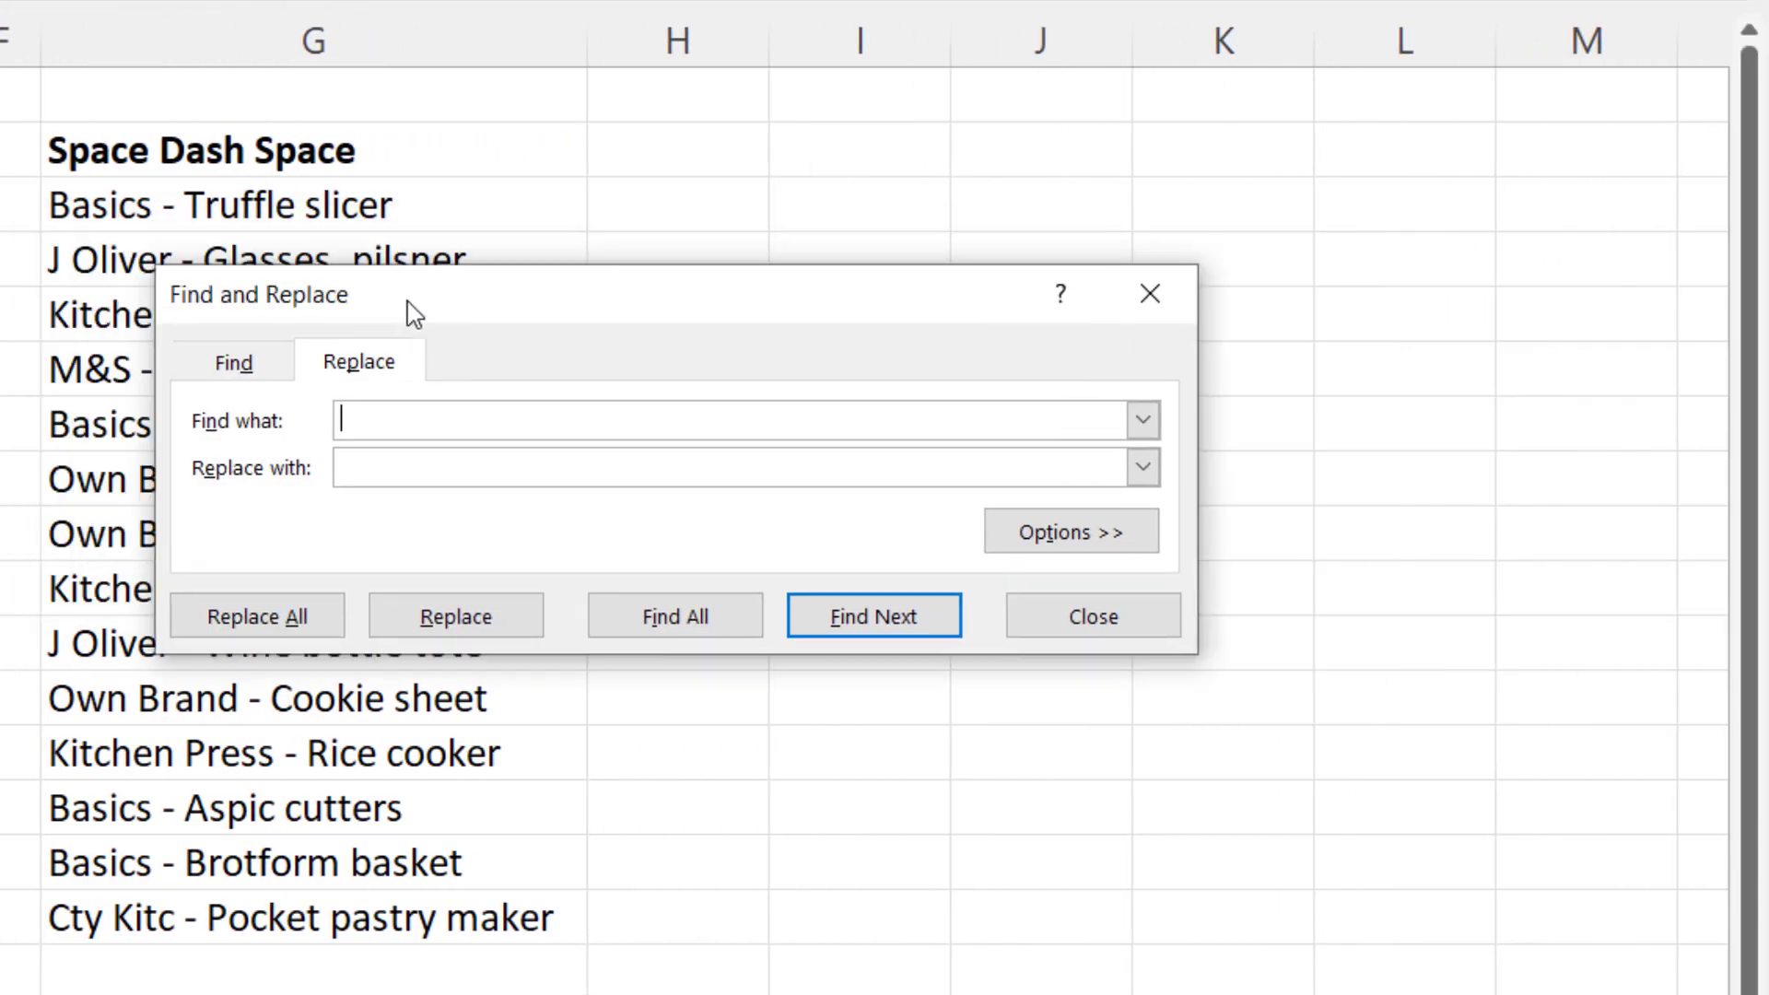
- Remove the brand prefixes in G3:G16 by replacing "* - " with nothing
drag(412, 313, 873, 251)
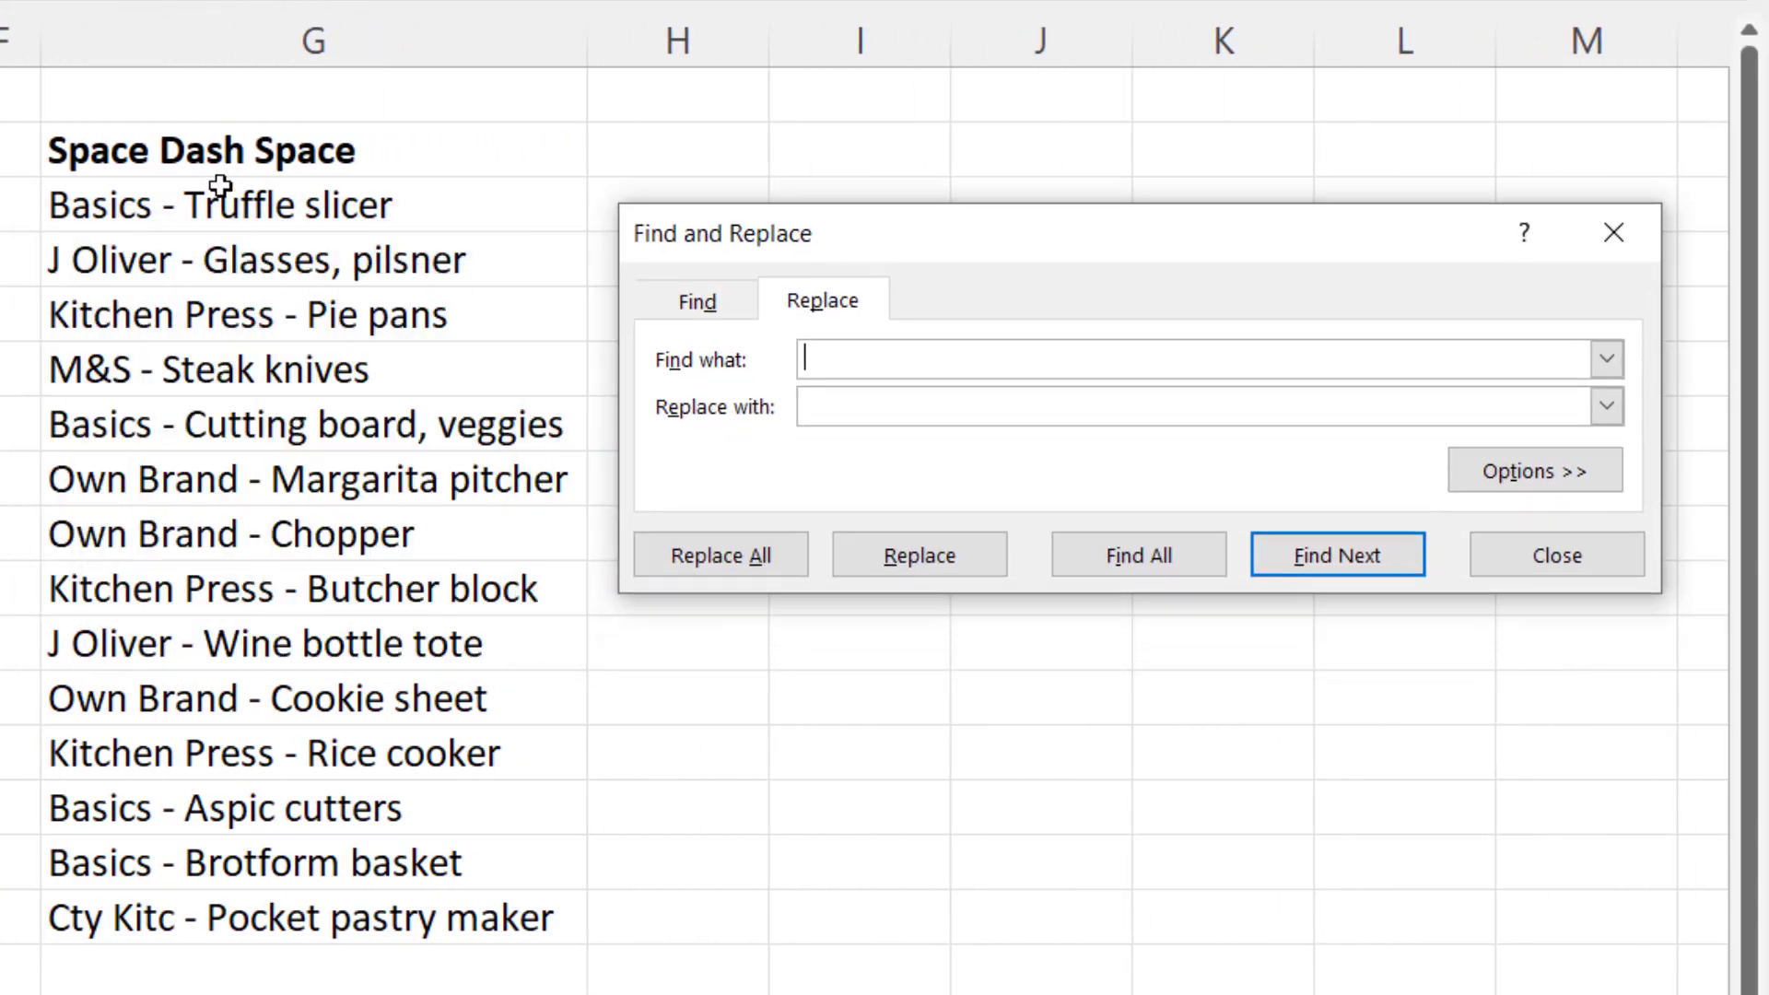
drag(265, 210, 251, 918)
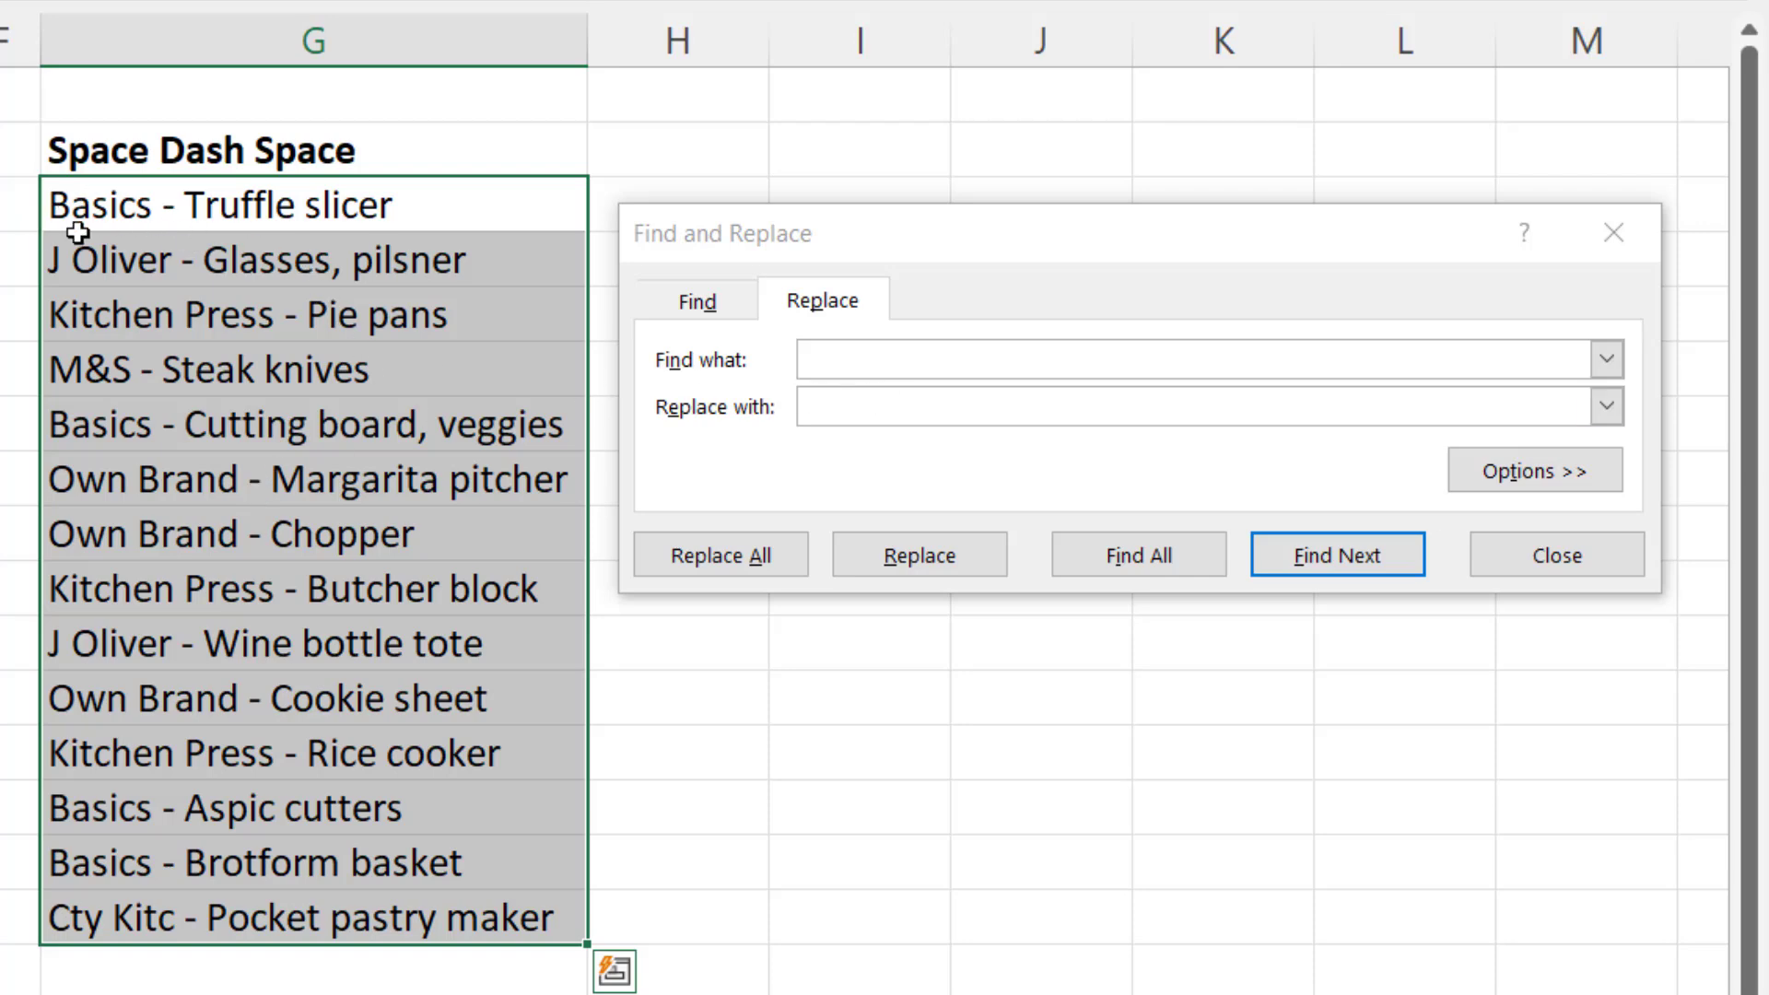
click(834, 361)
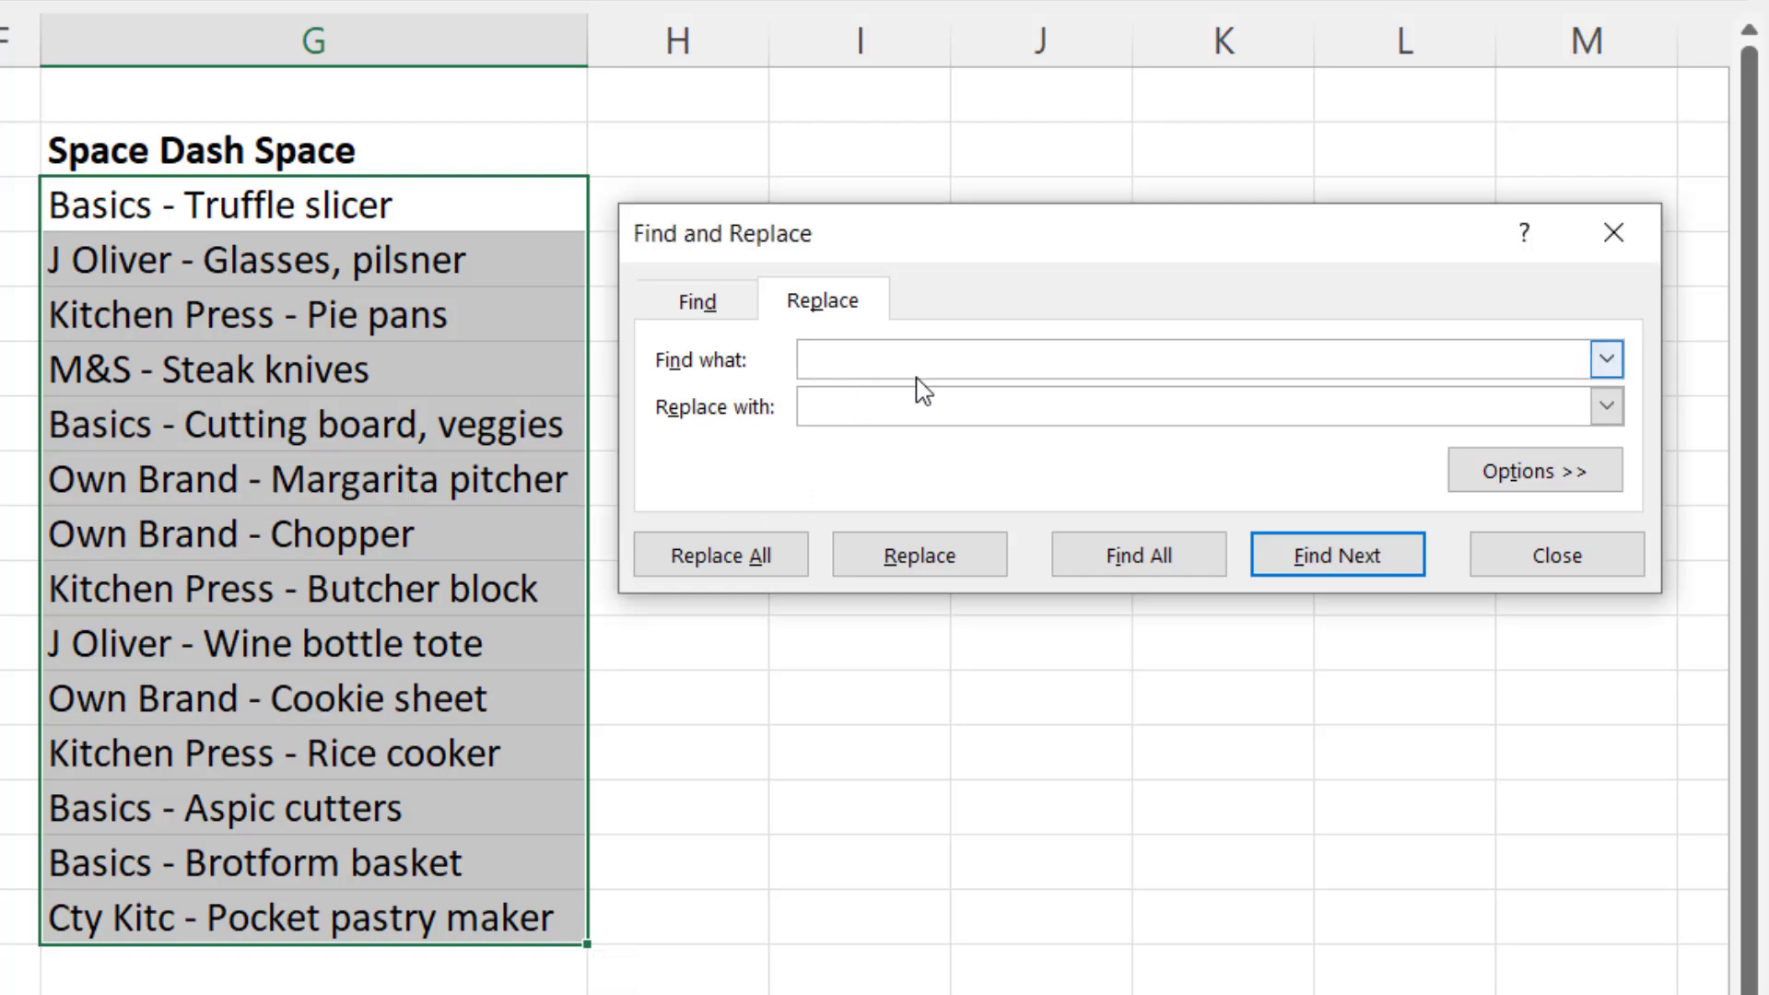
text(* -)
click(737, 557)
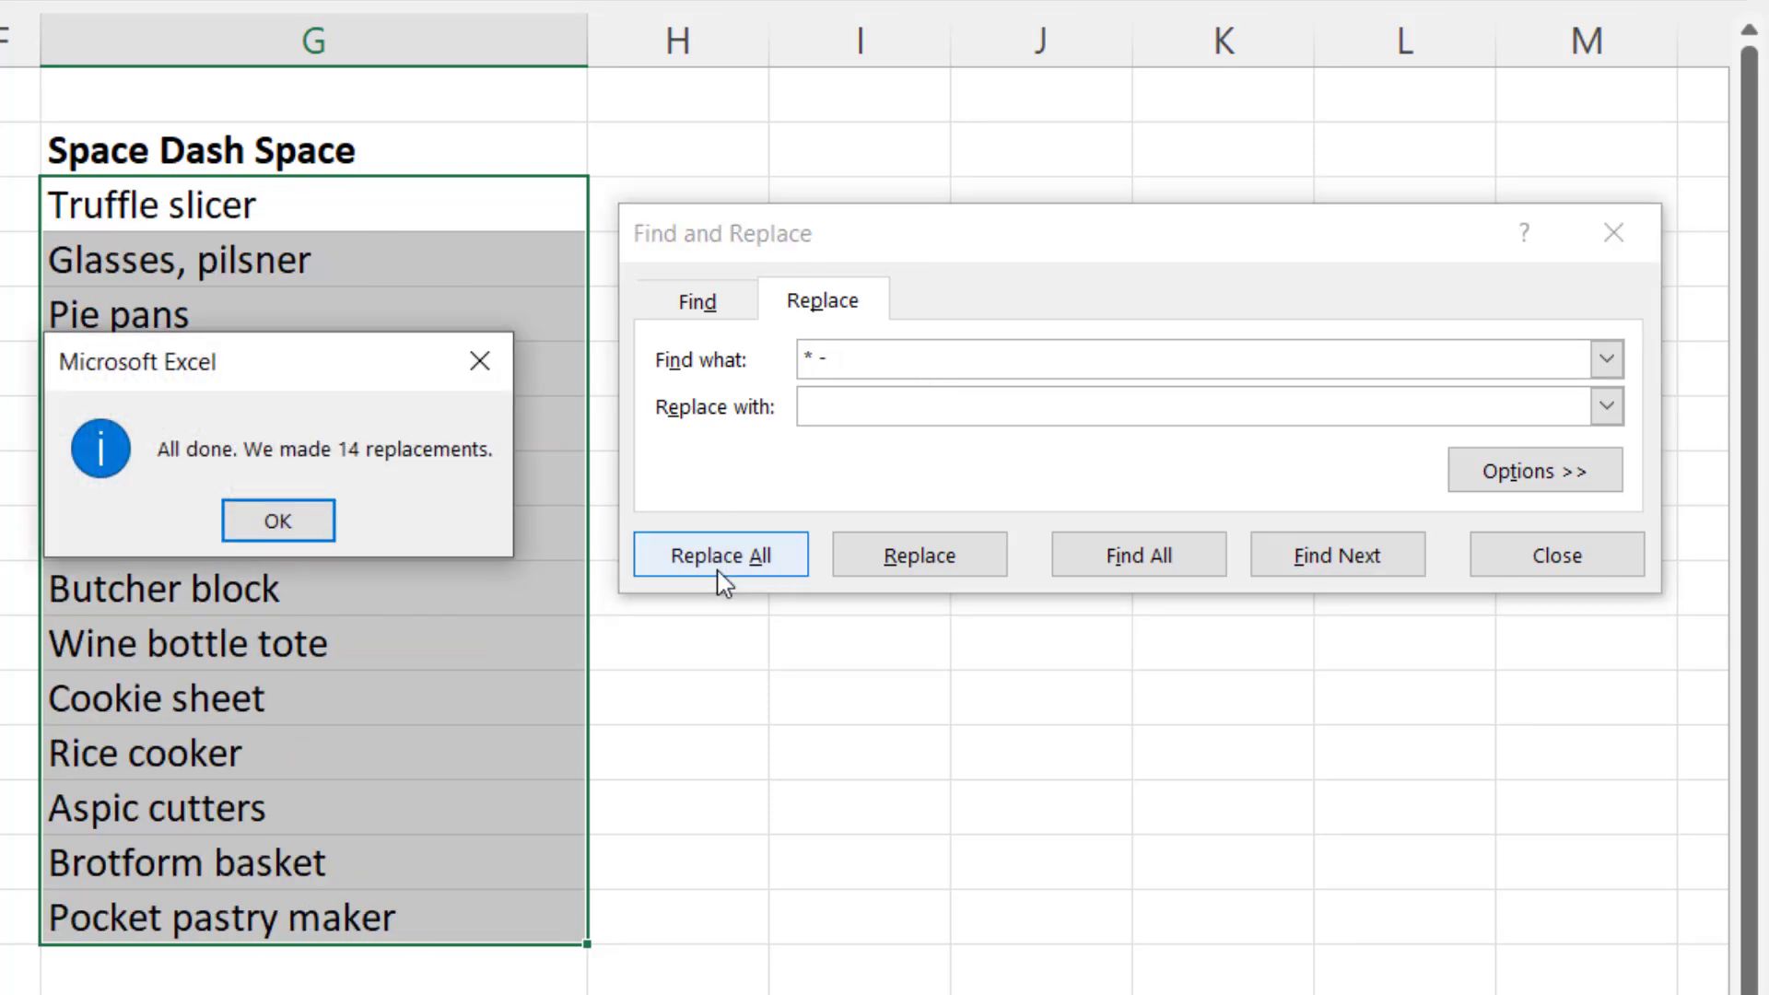
click(276, 518)
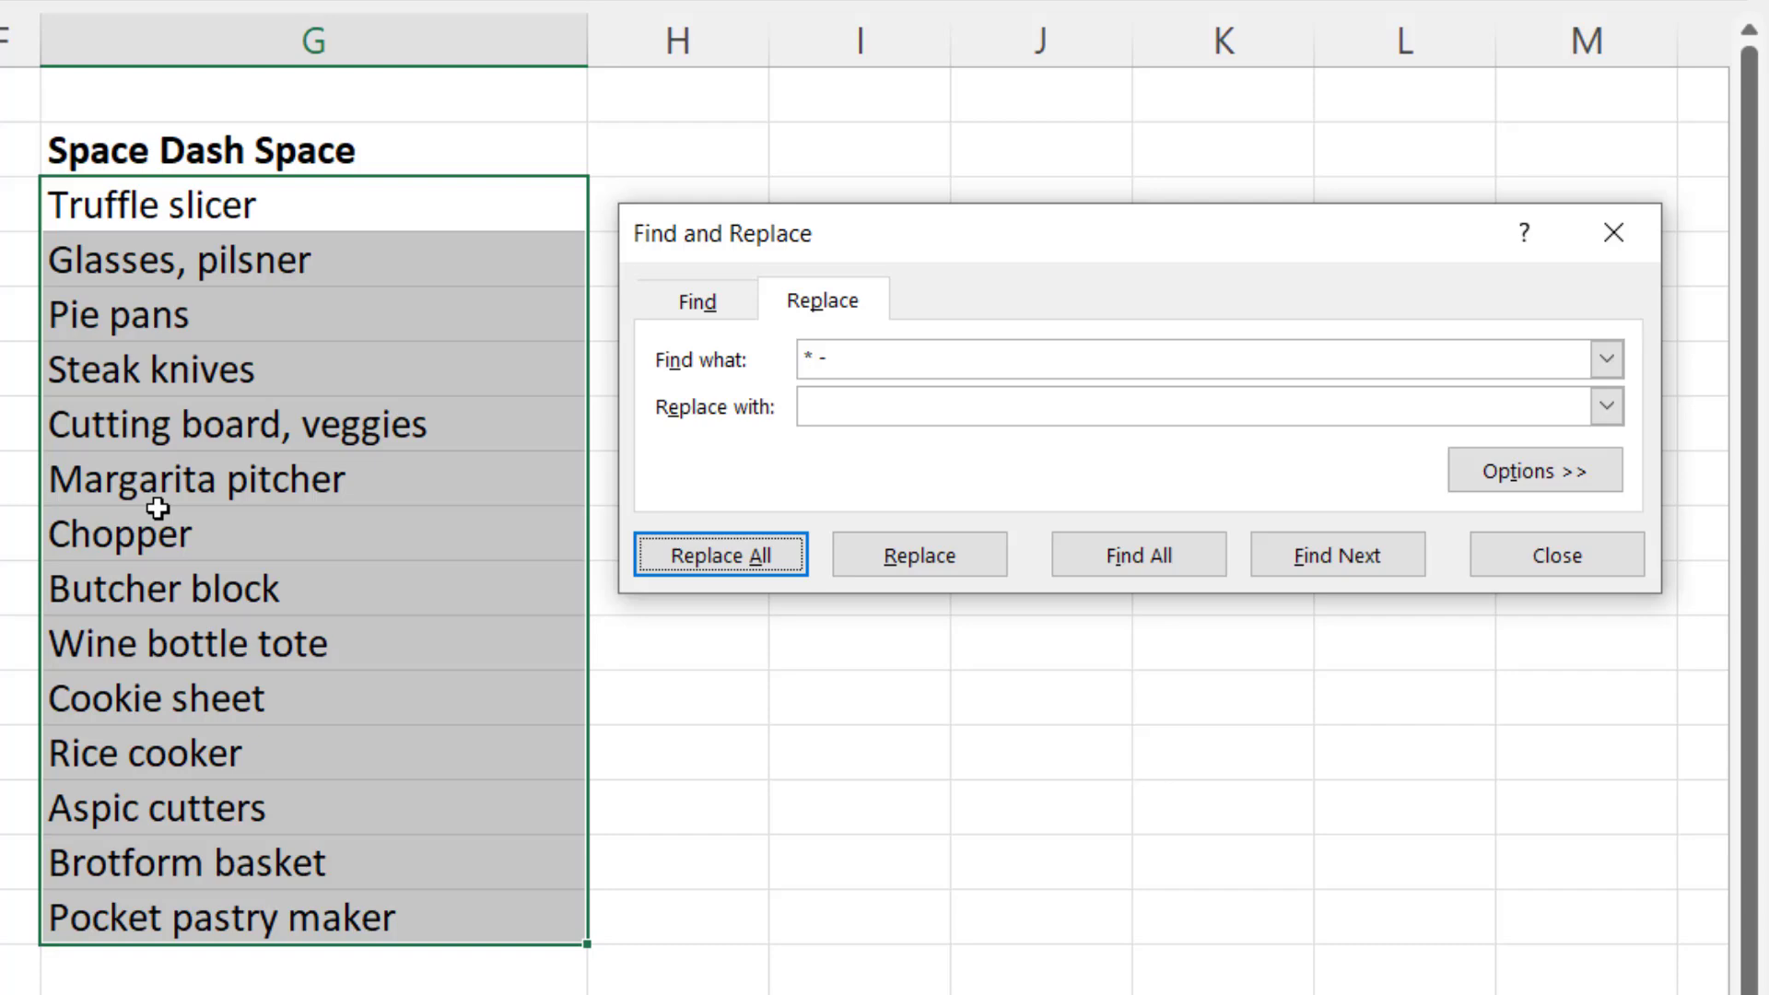
- Change the search text to " - *" and close Find and Replace without running a replacement
click(804, 361)
drag(815, 350, 800, 348)
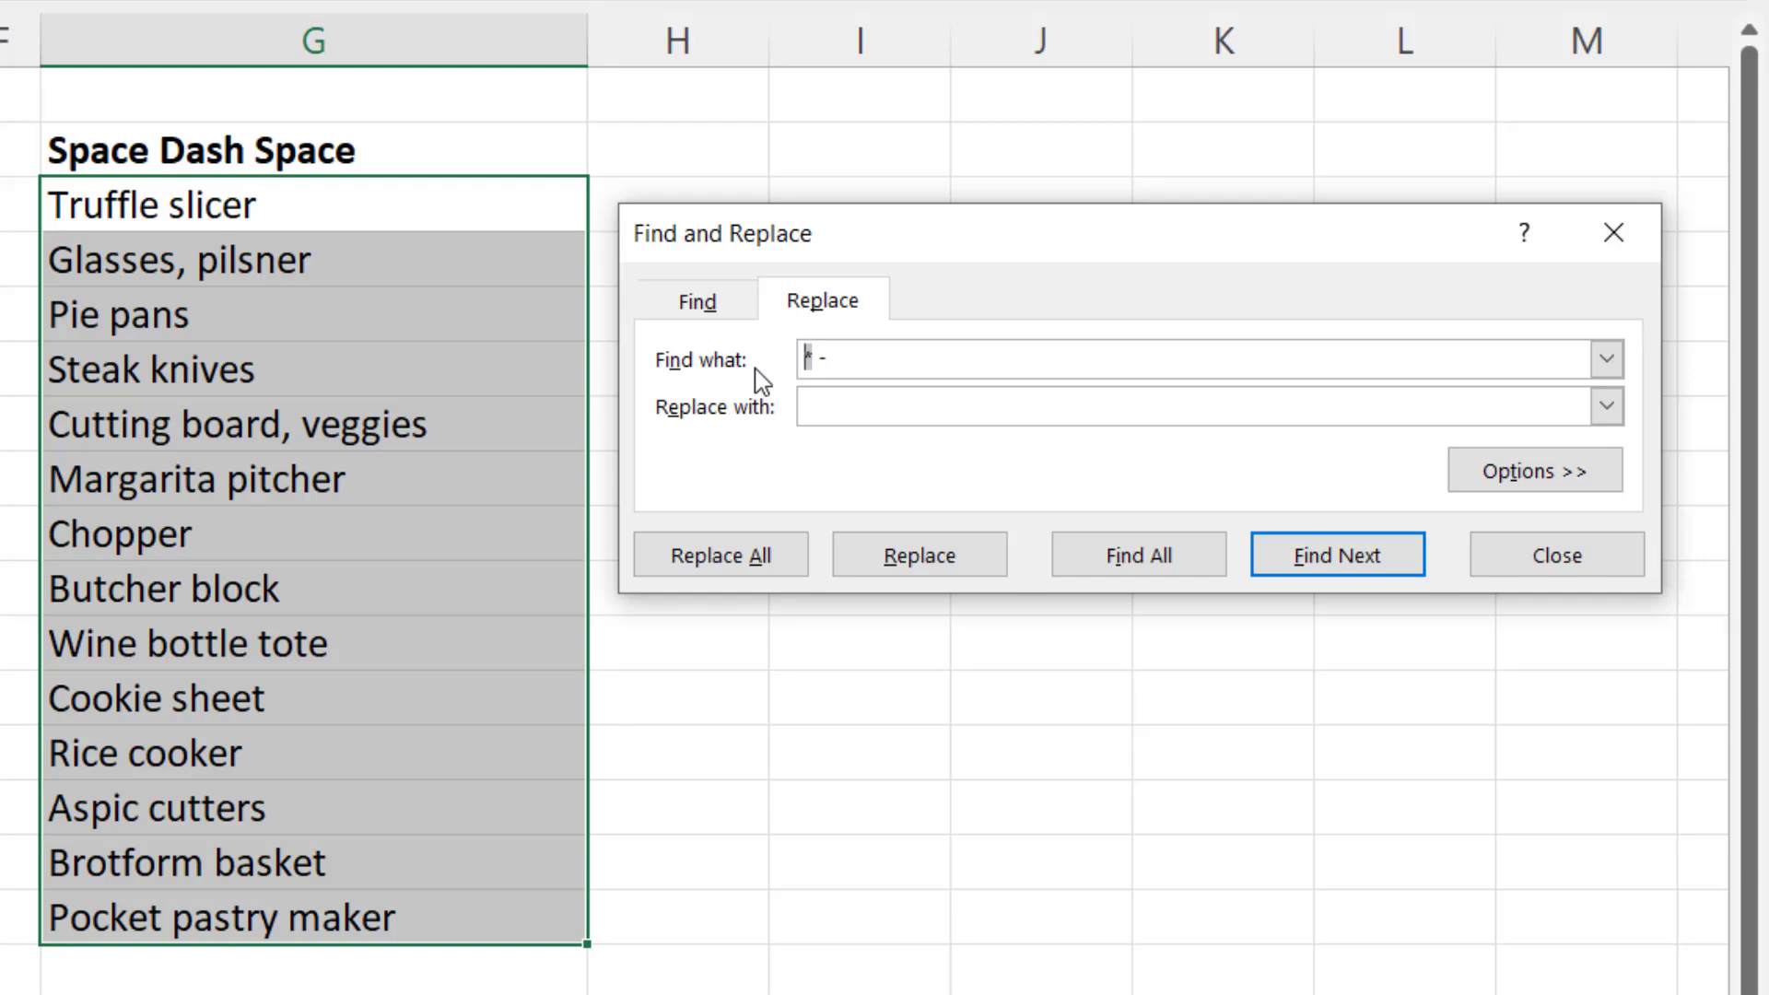
key(Delete)
click(861, 374)
text(*)
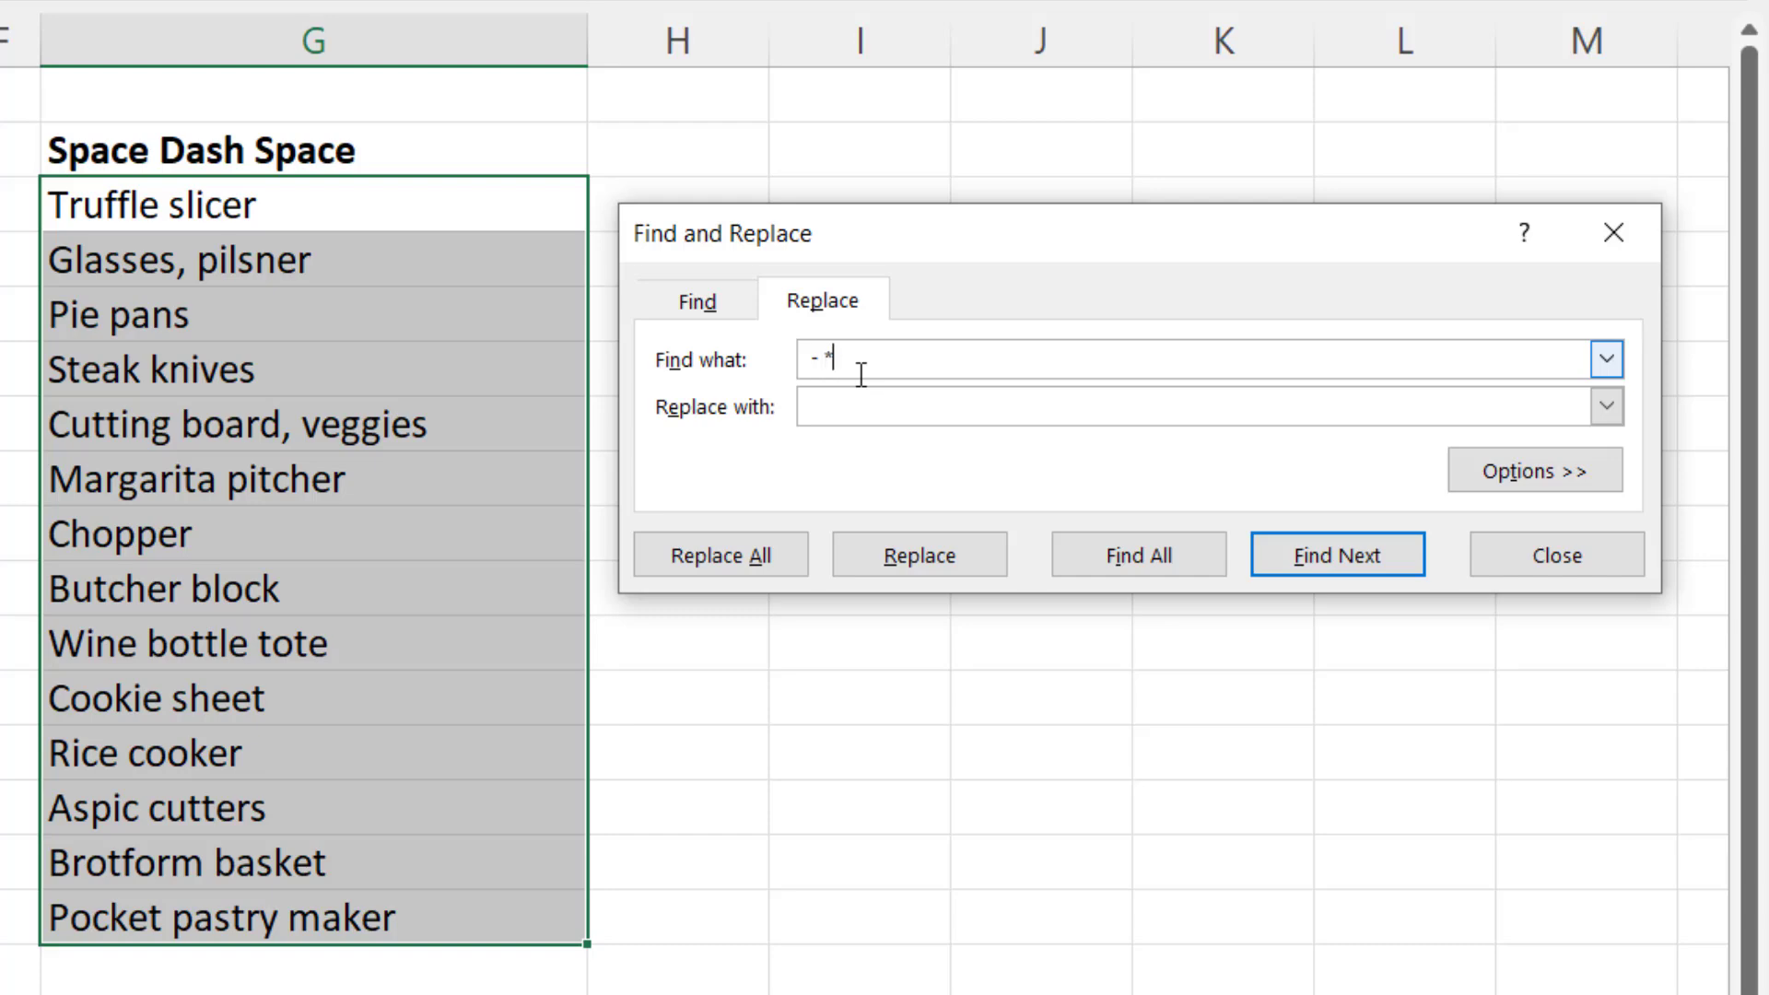
click(1558, 556)
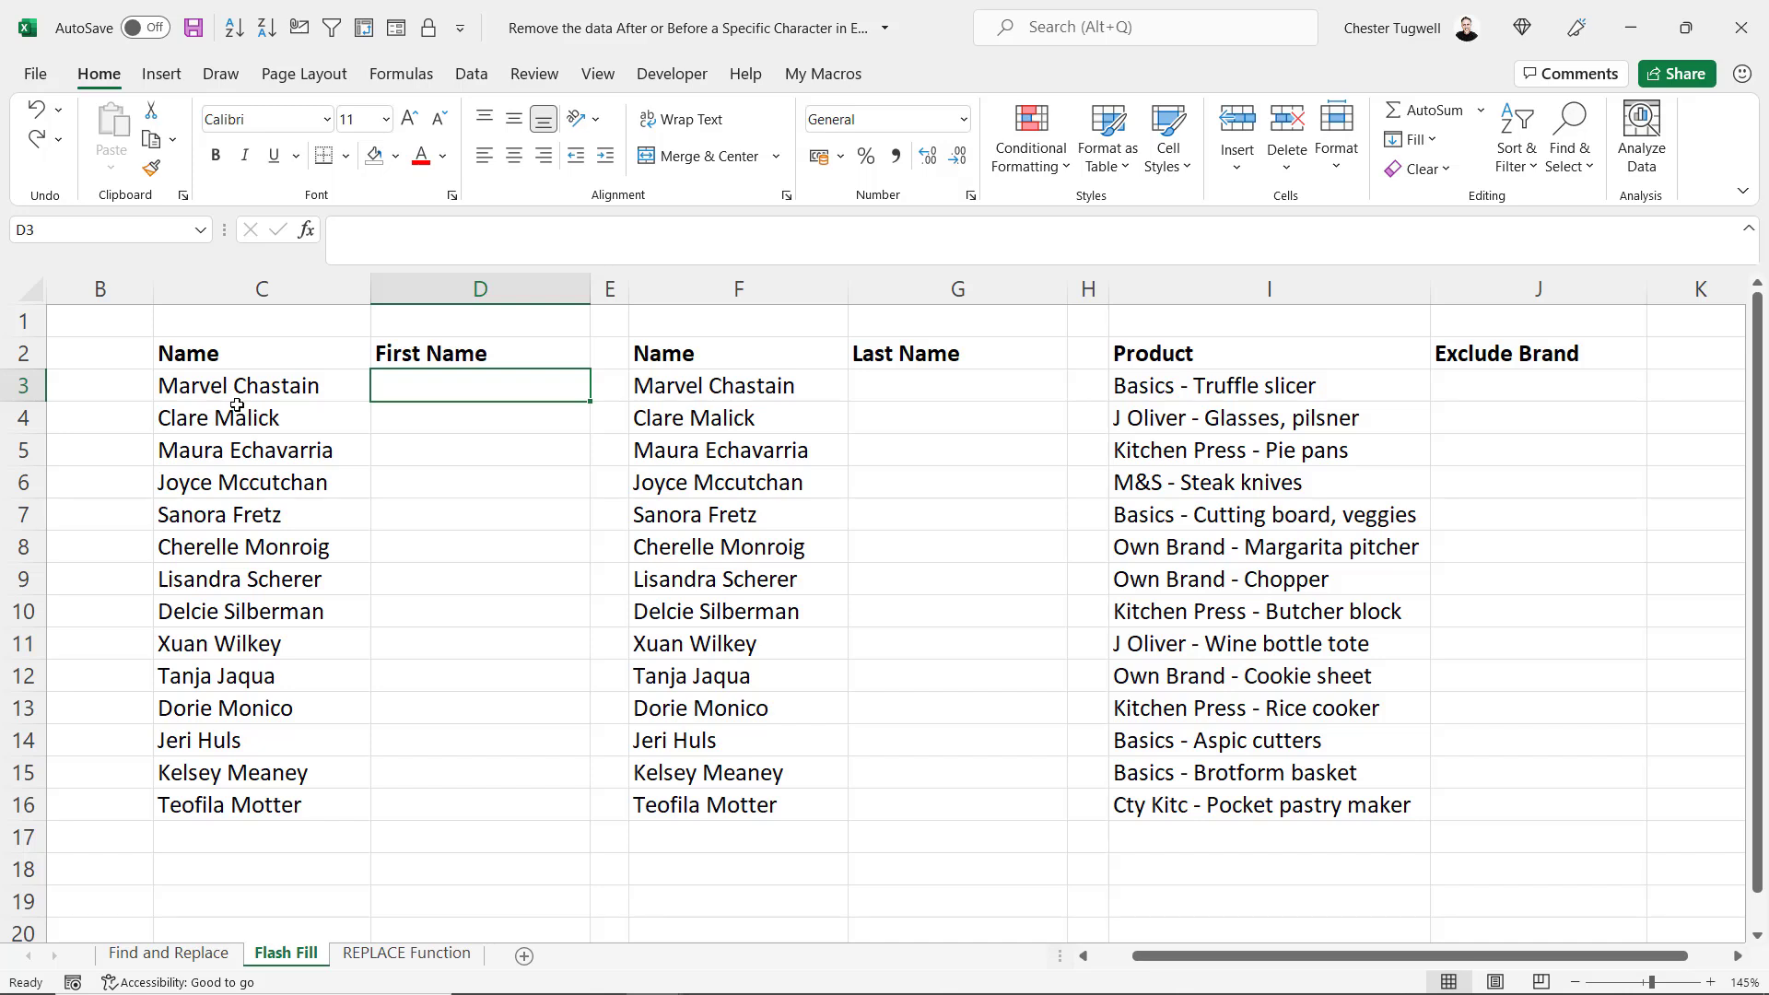
- On the Flash Fill sheet, enter C3's first name in D3 and flash fill the rest of the First Name column
text(M)
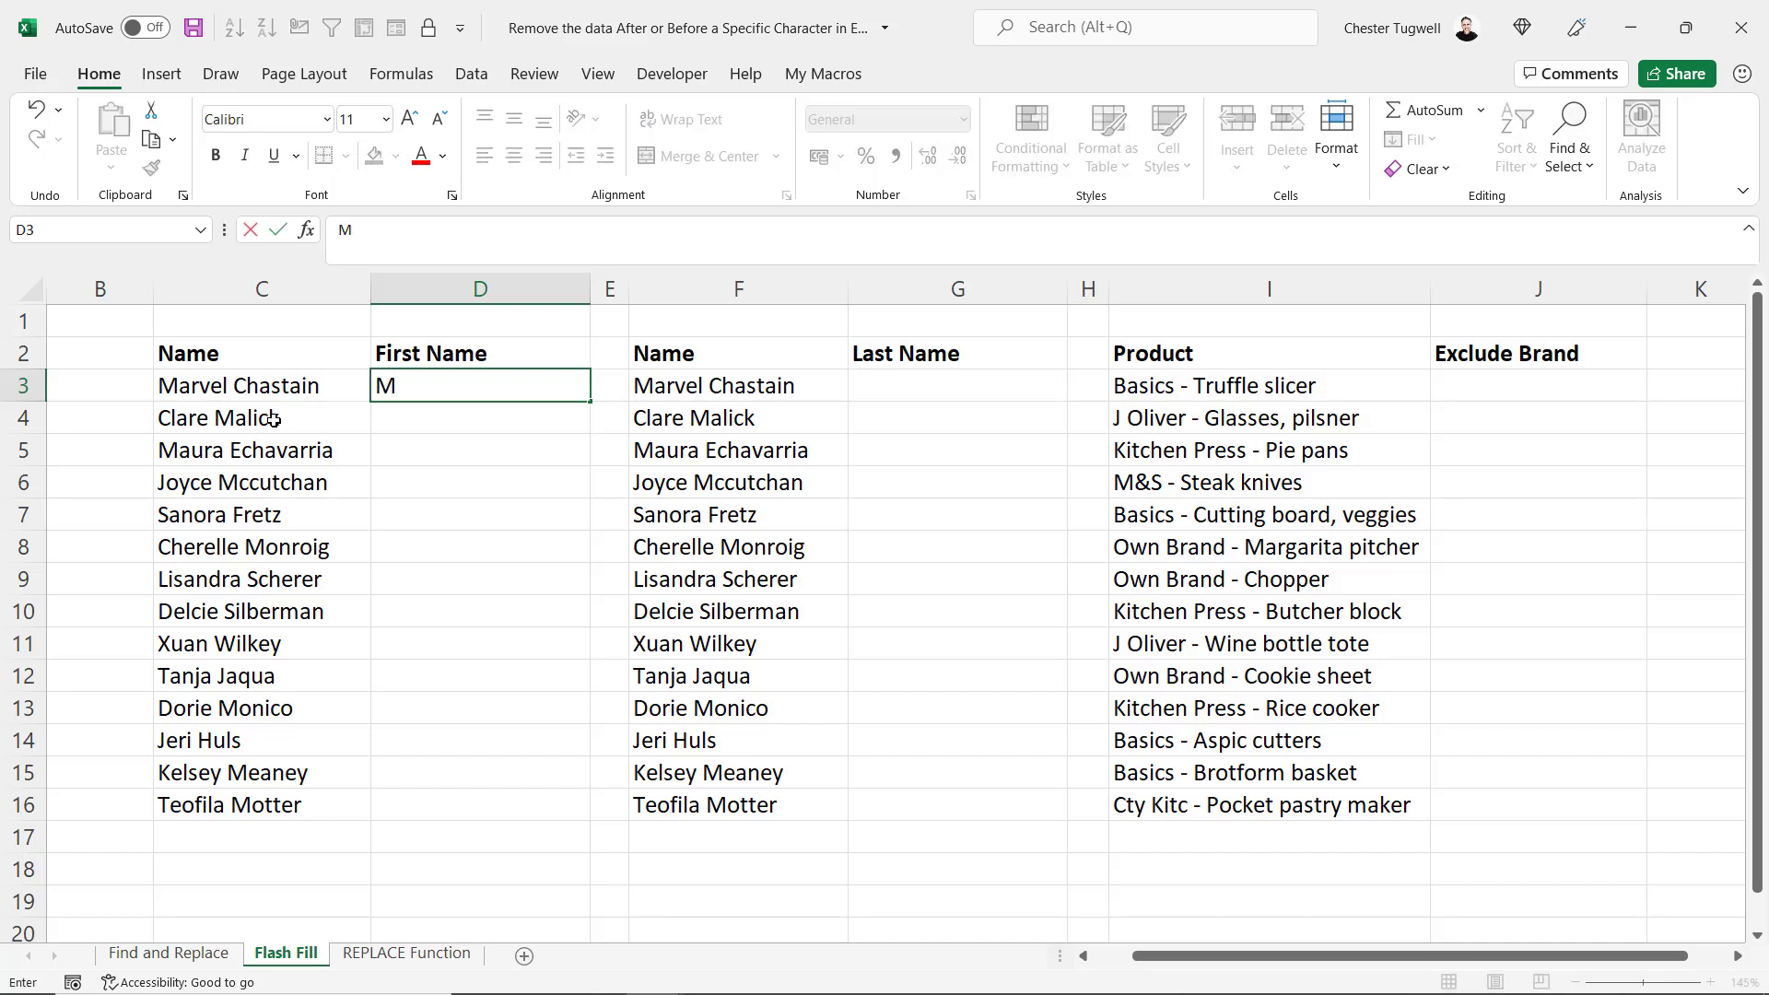
text(arvel)
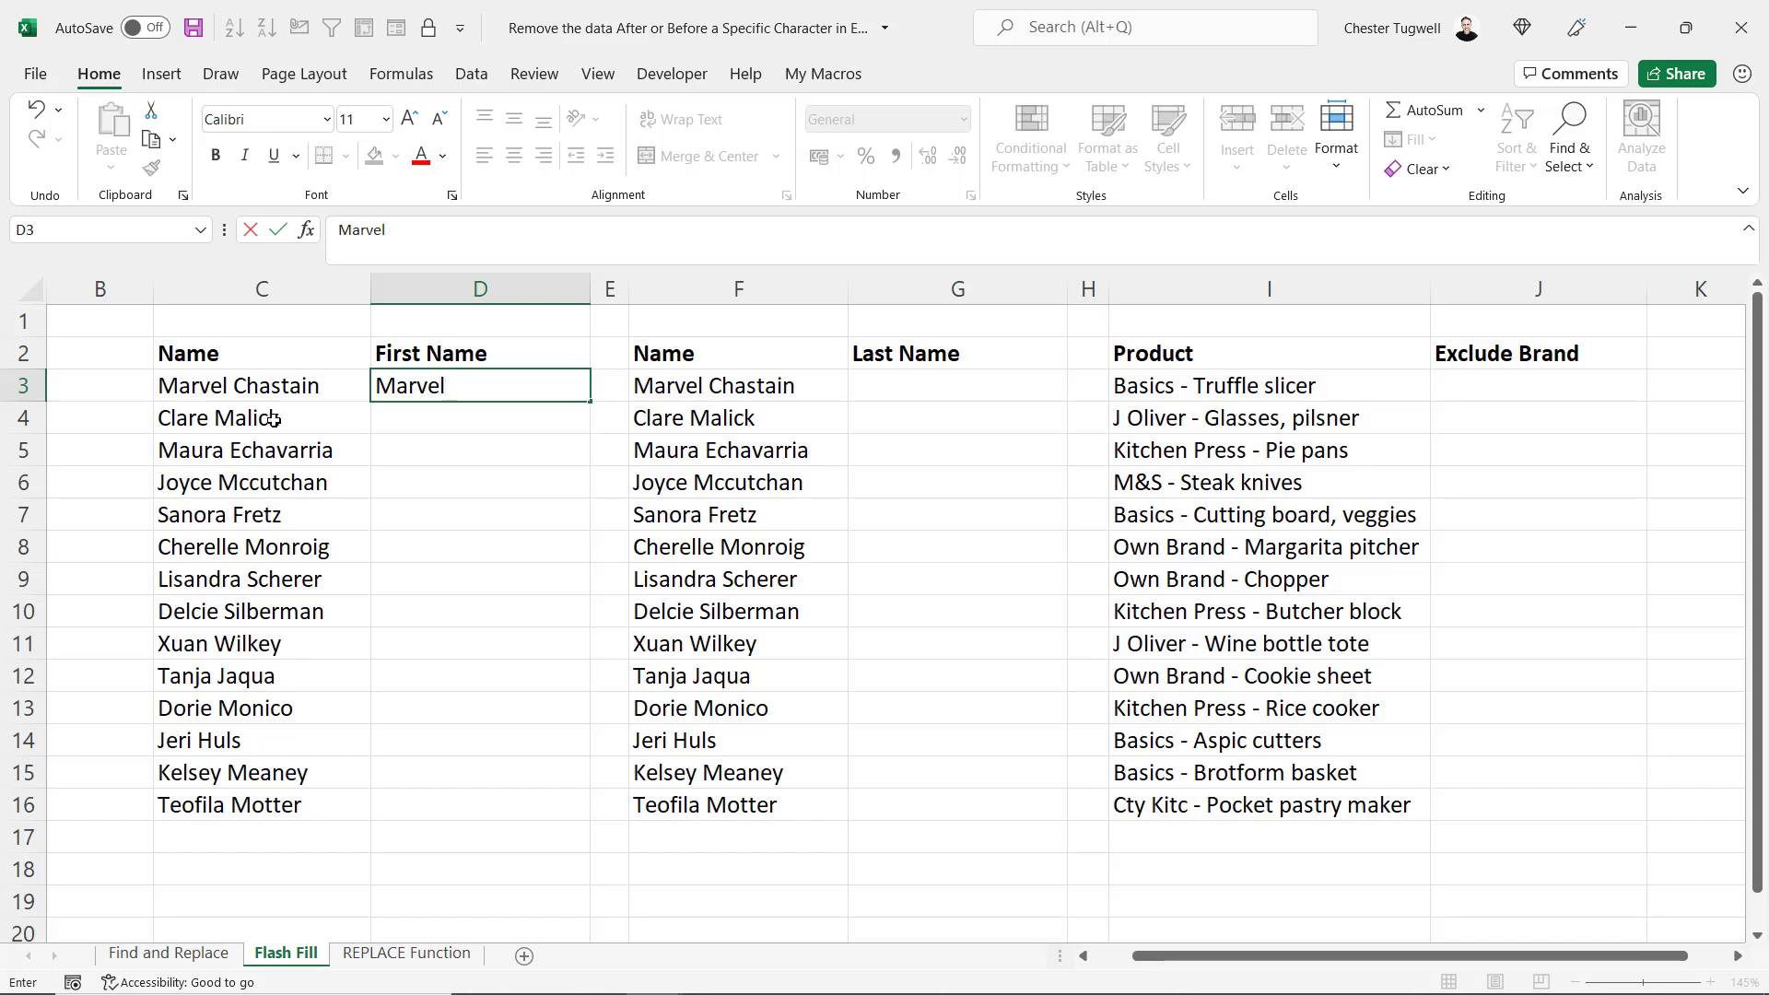
key(ctrl+Return)
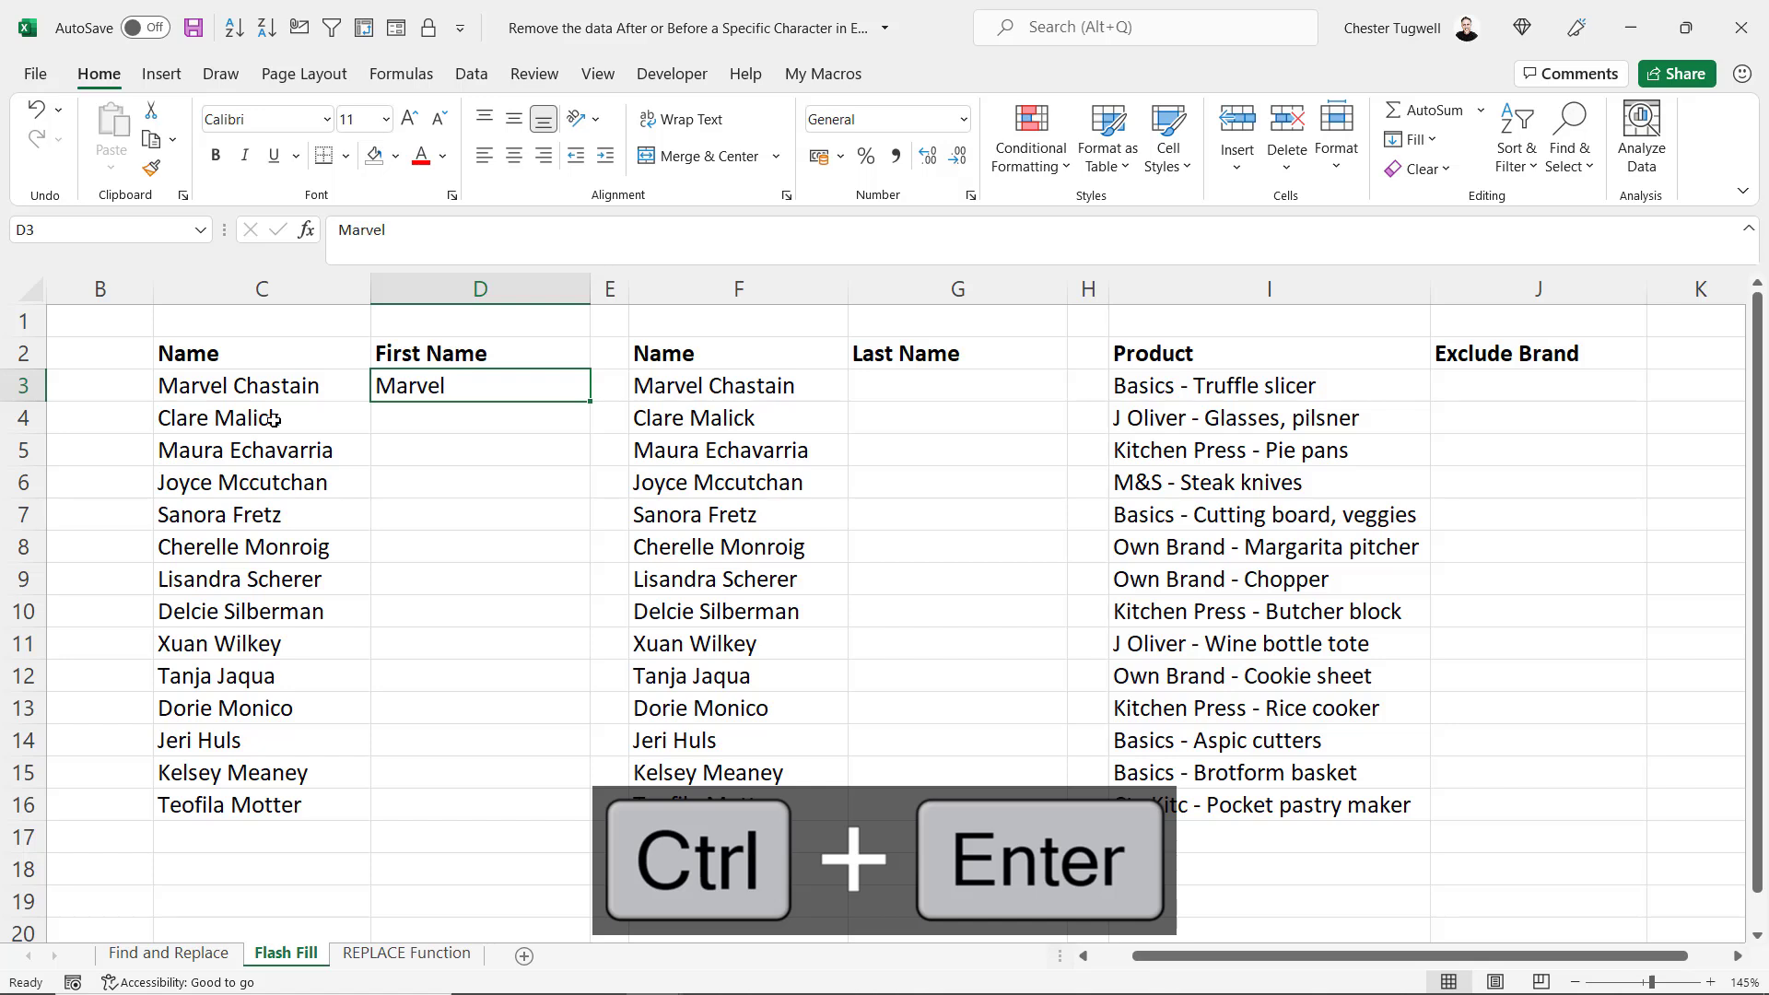
key(ctrl+e)
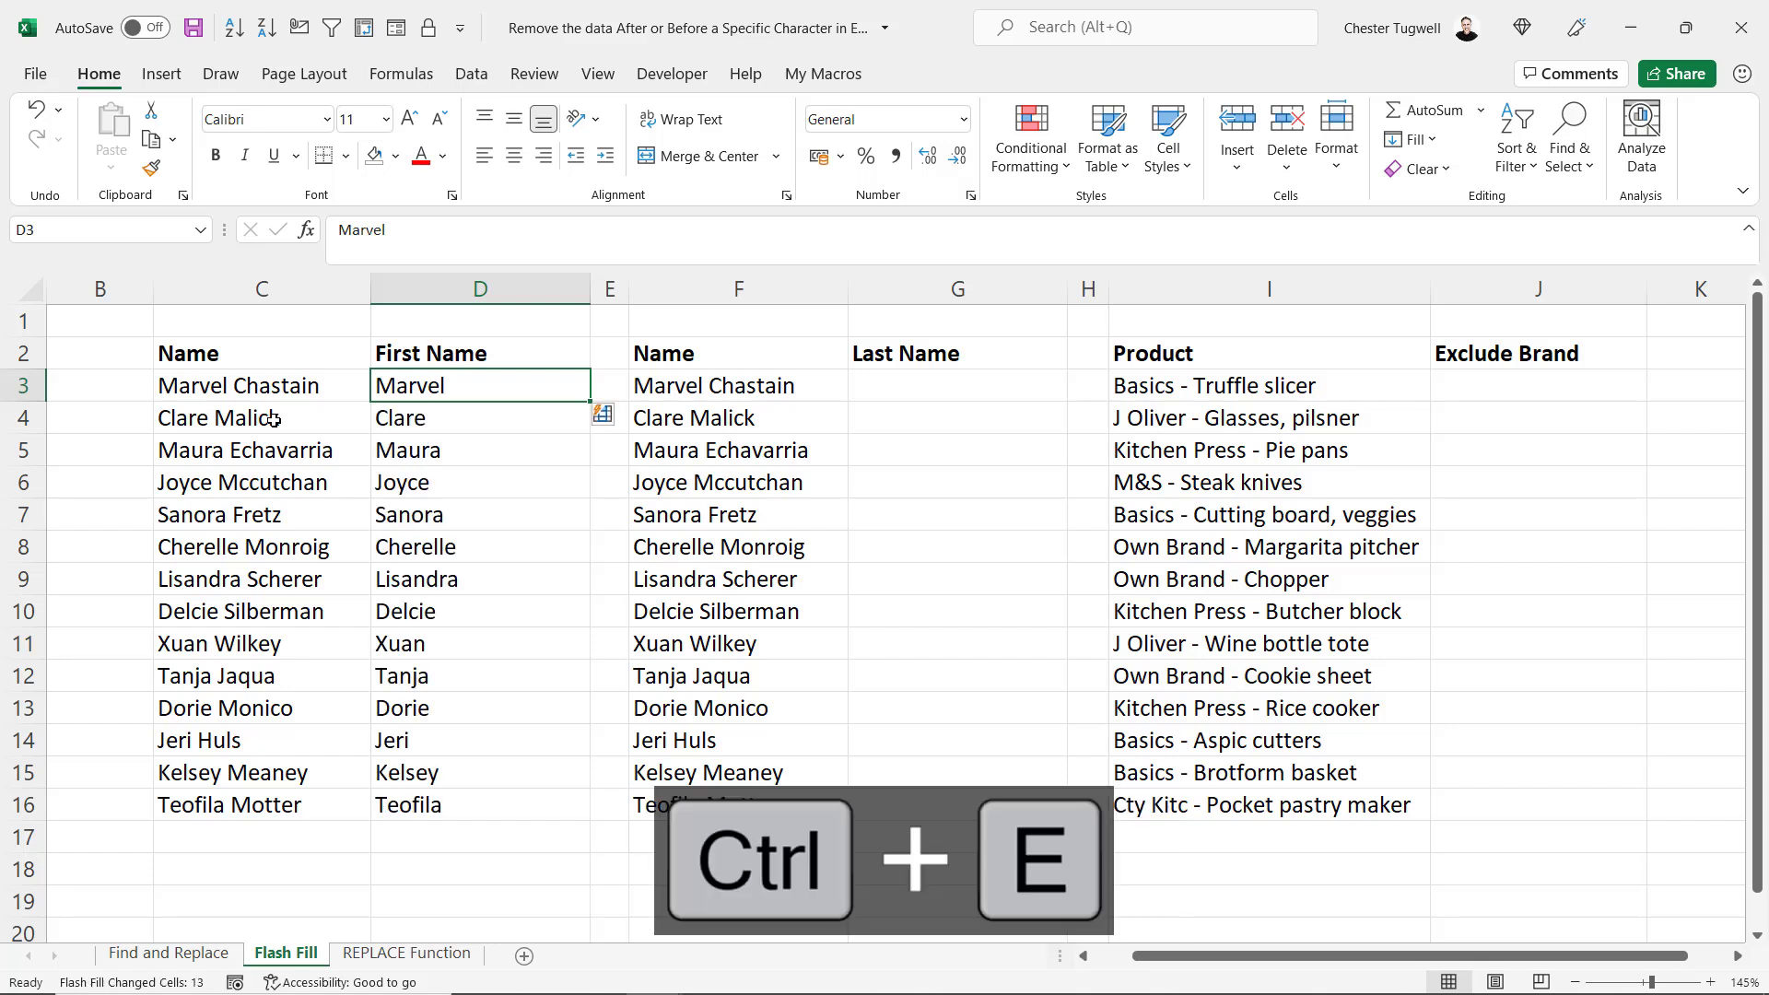
- Enter F3's last name in G3 and flash fill the rest of the Last Name column
click(914, 387)
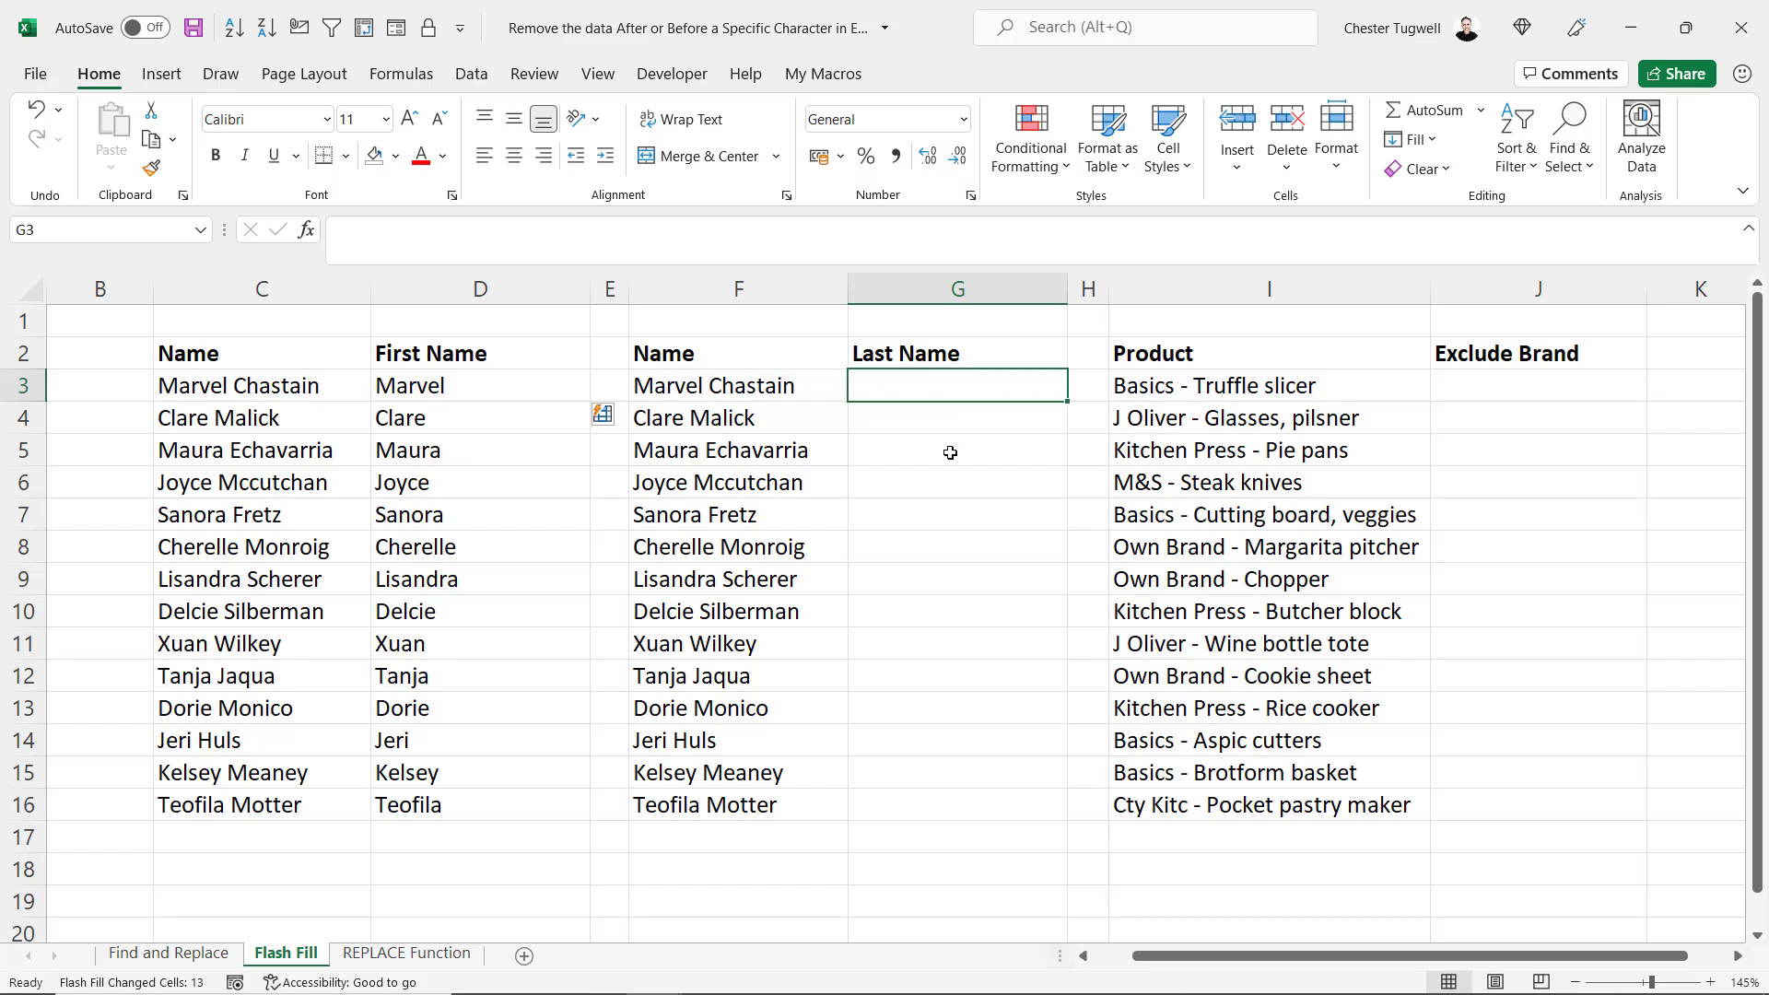
text(Chas)
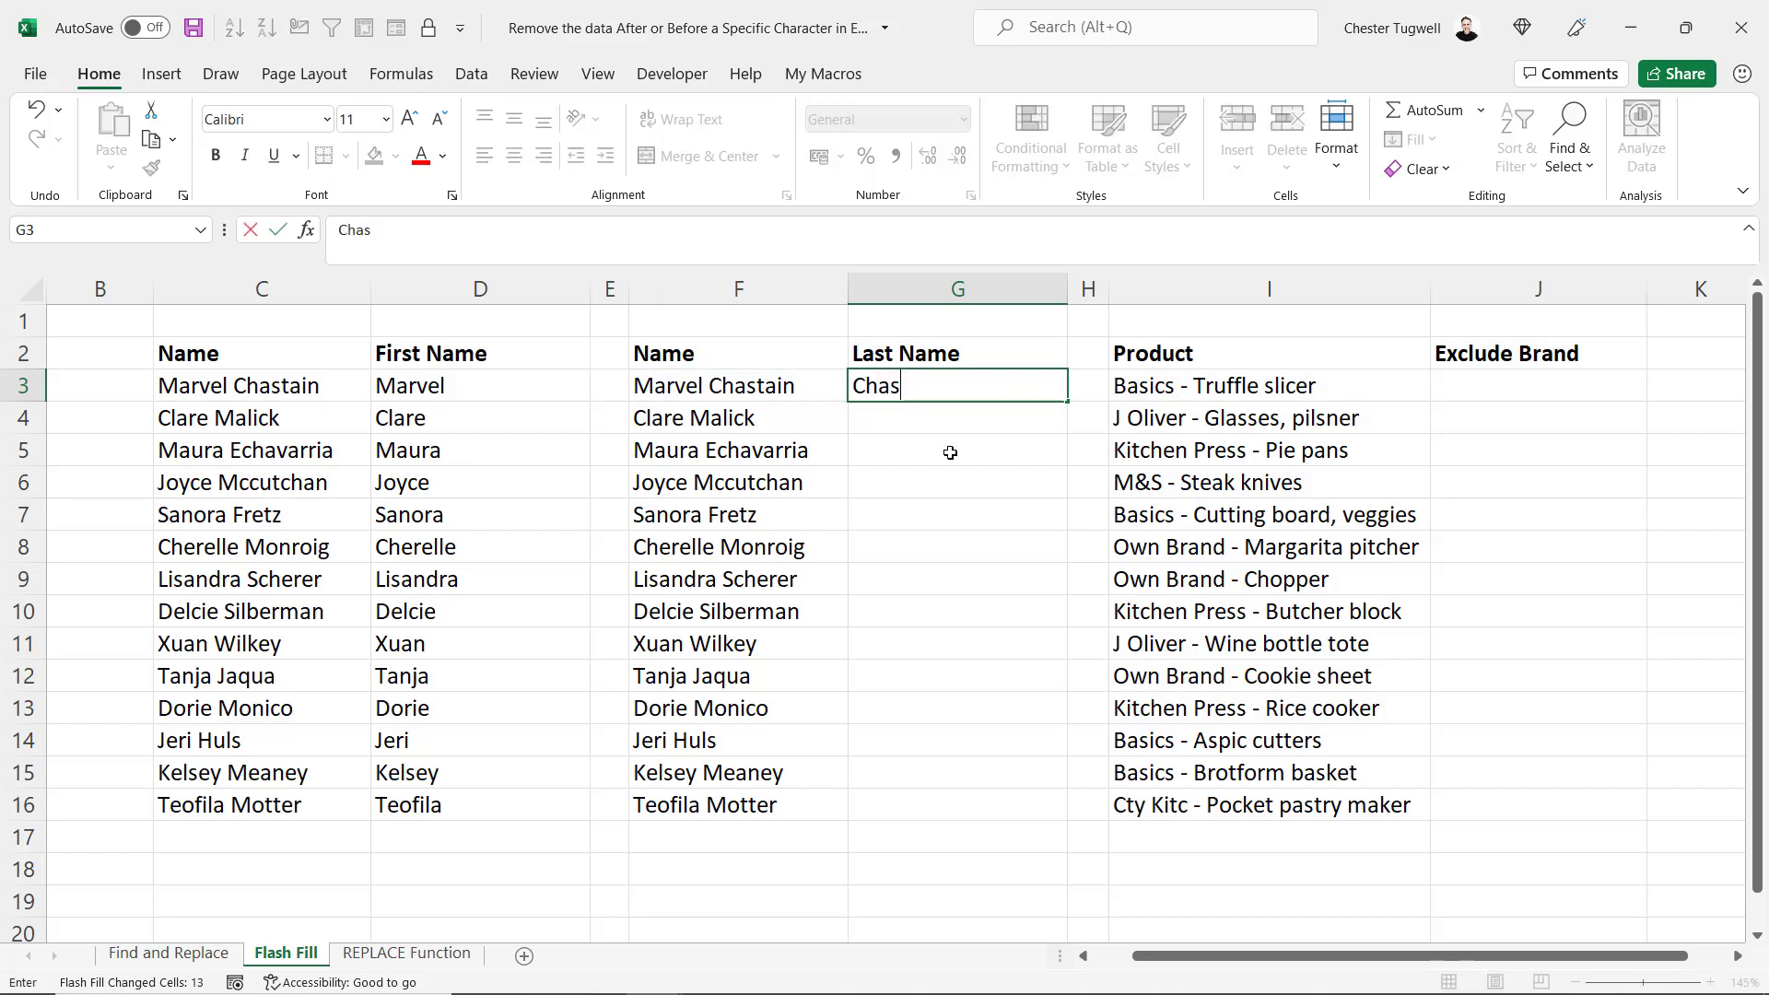
text(tain)
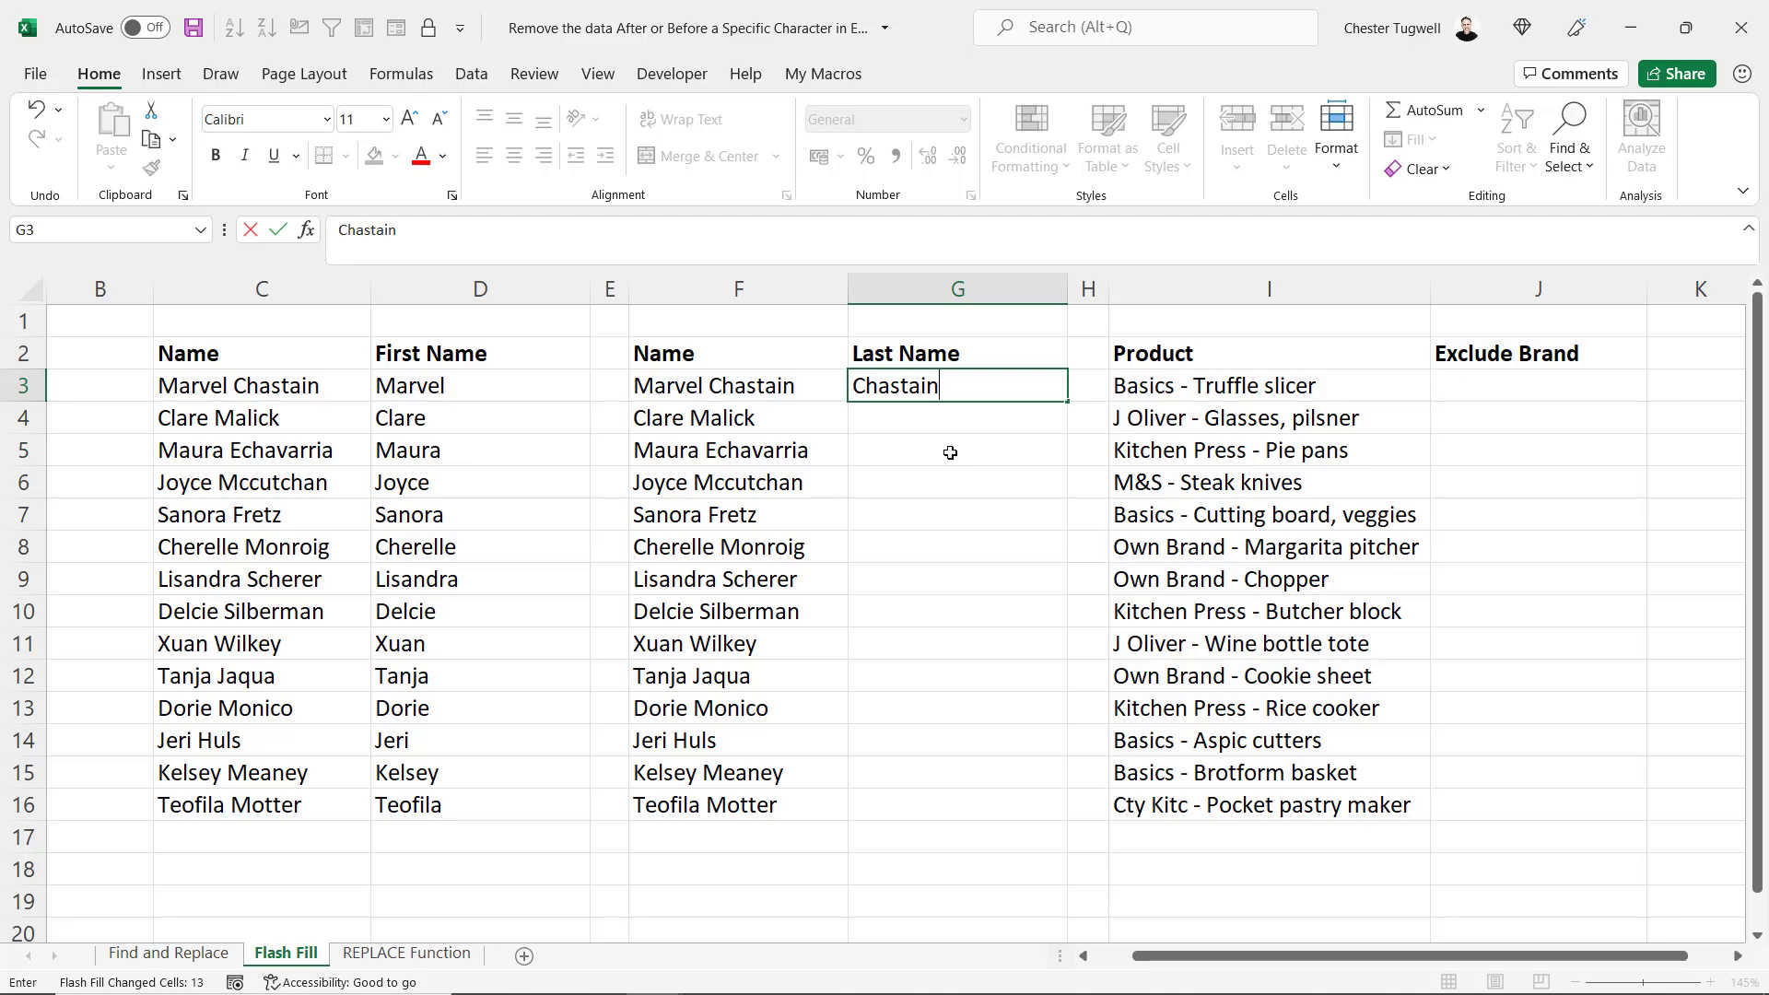
key(ctrl+Return)
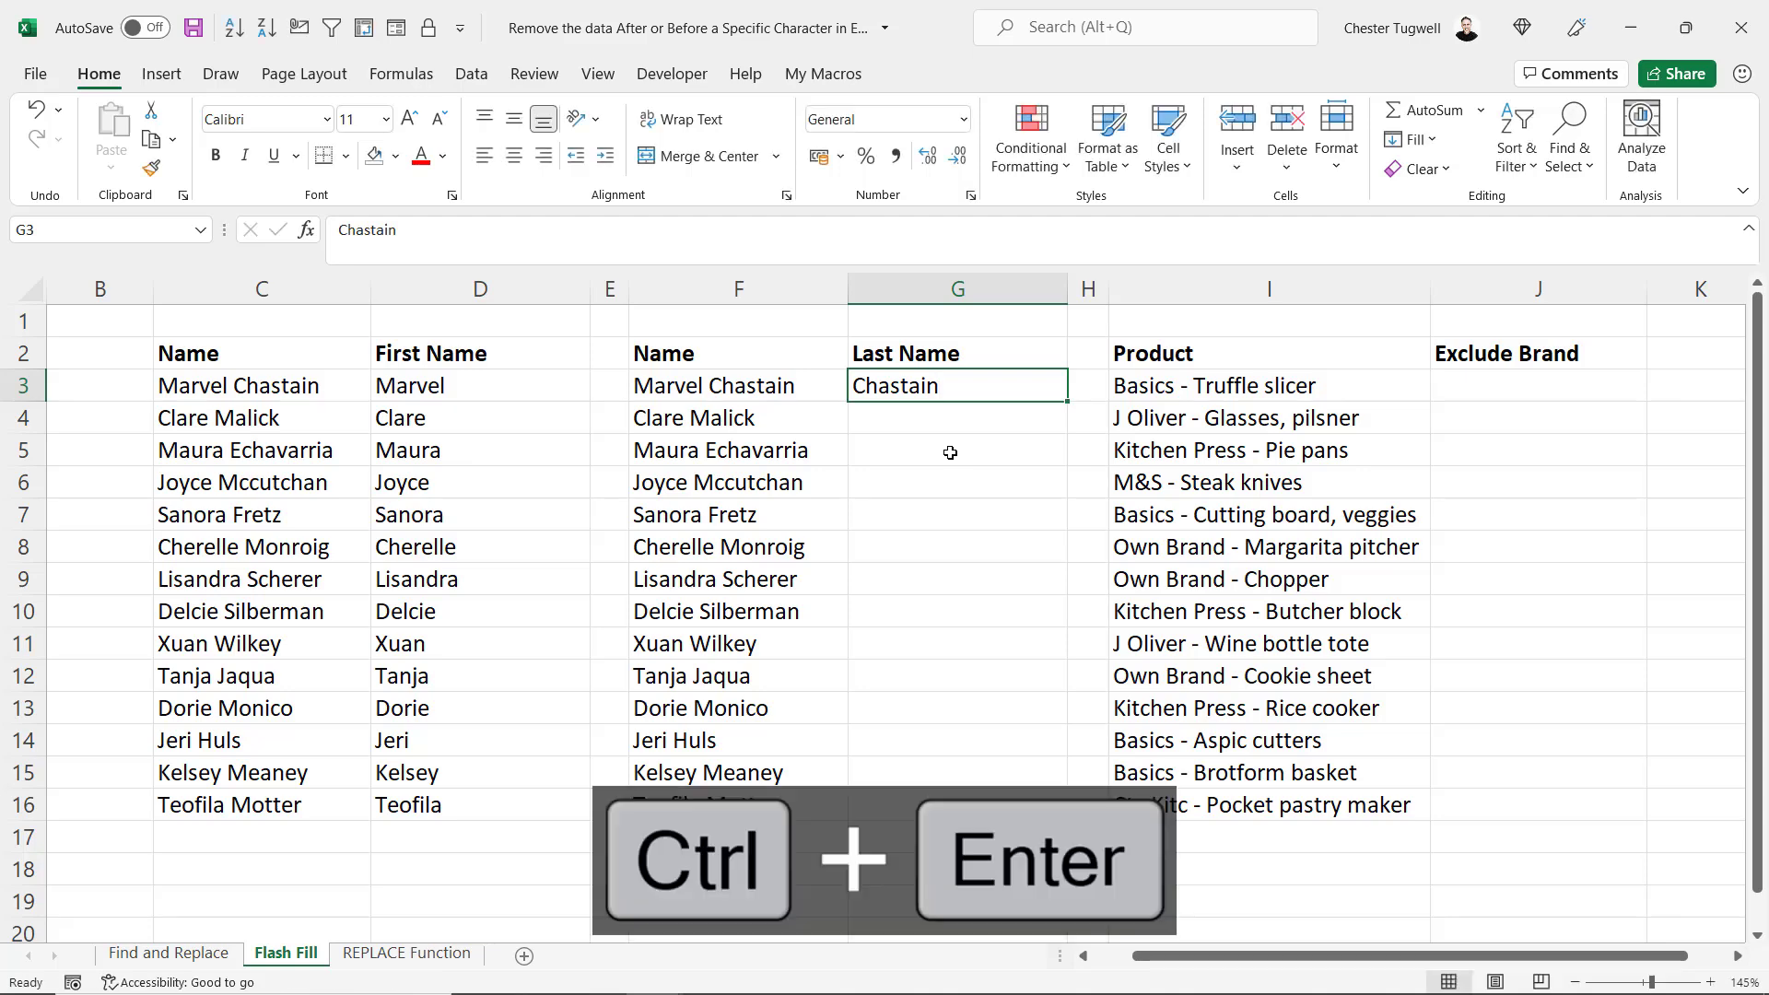
key(ctrl+e)
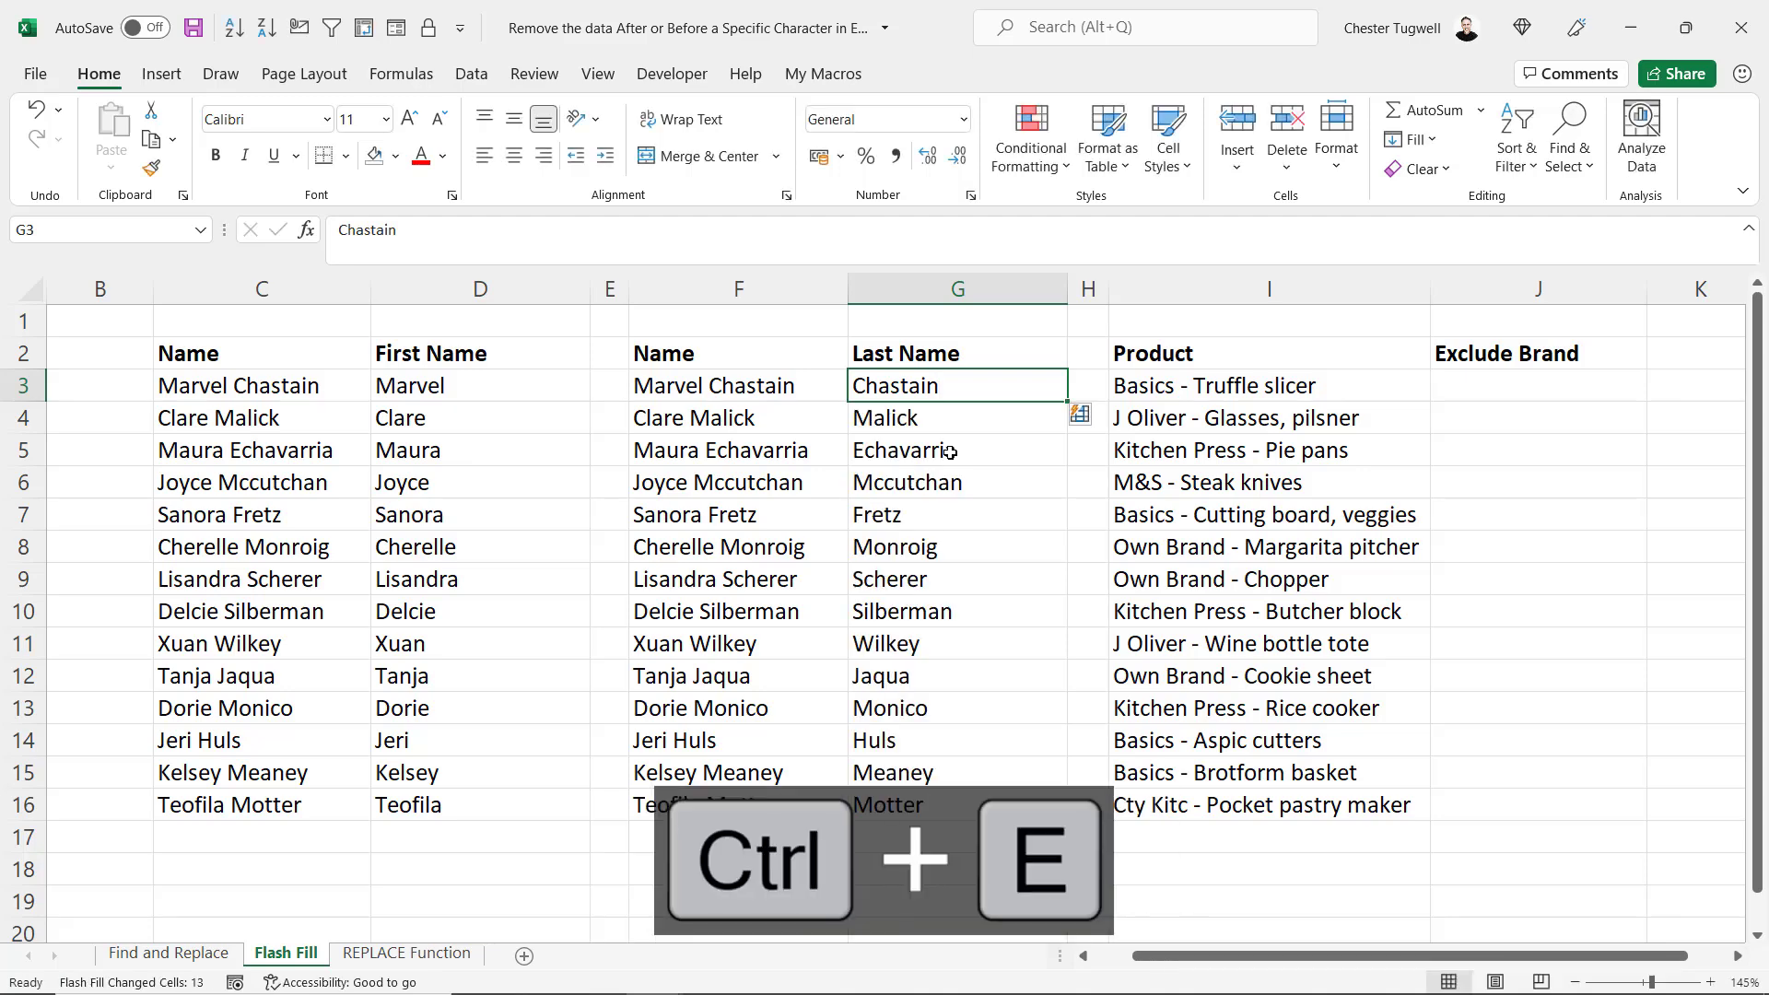
- Enter "Truffle slicer" in J3 and flash fill the rest of the Exclude Brand column
scroll(1142, 757, right, 3)
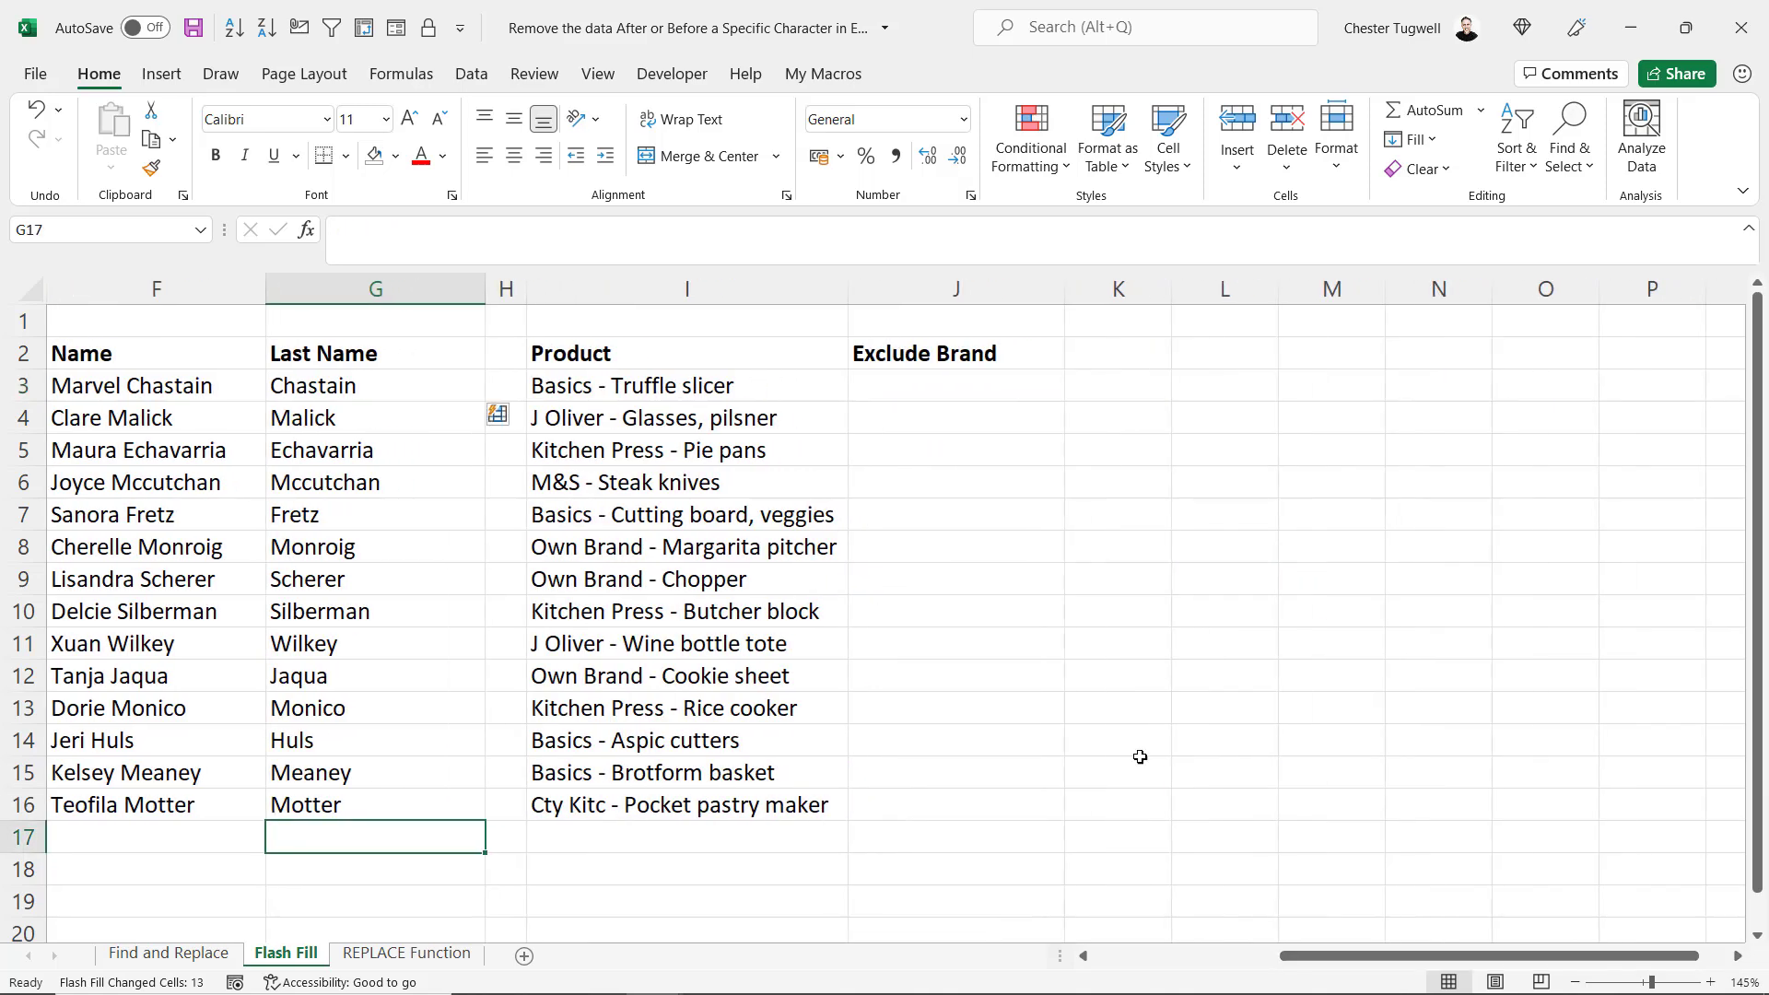
click(928, 479)
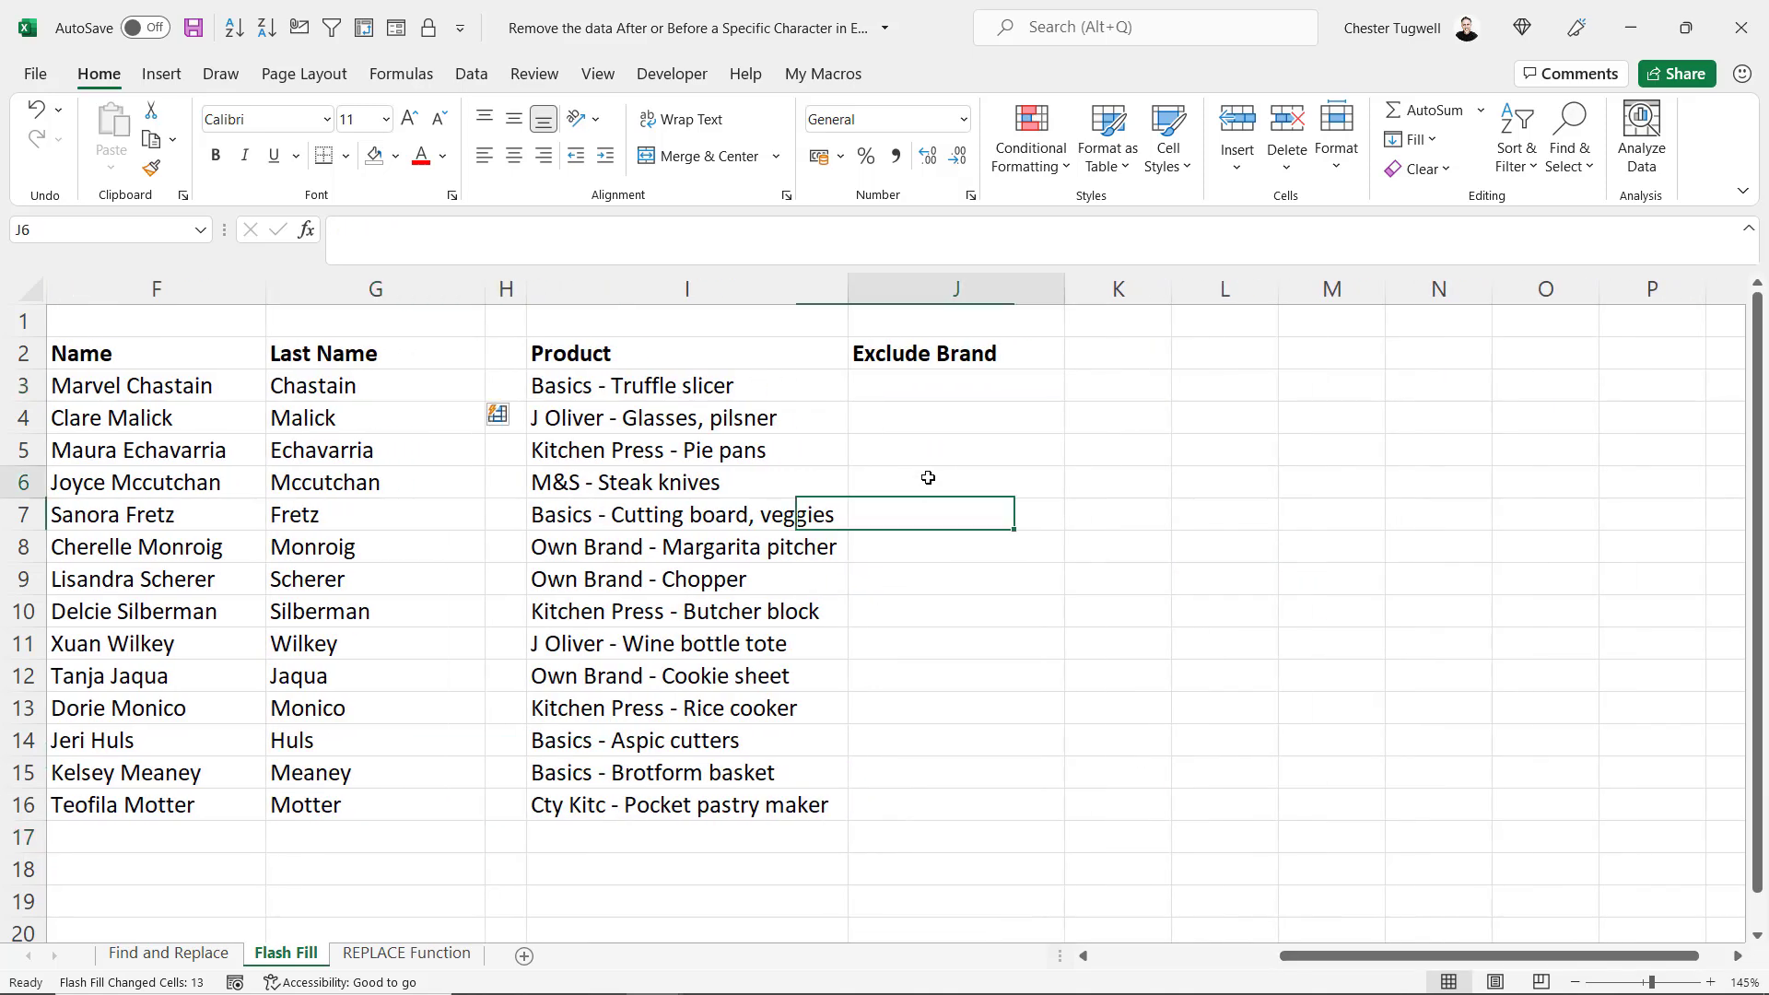
click(910, 389)
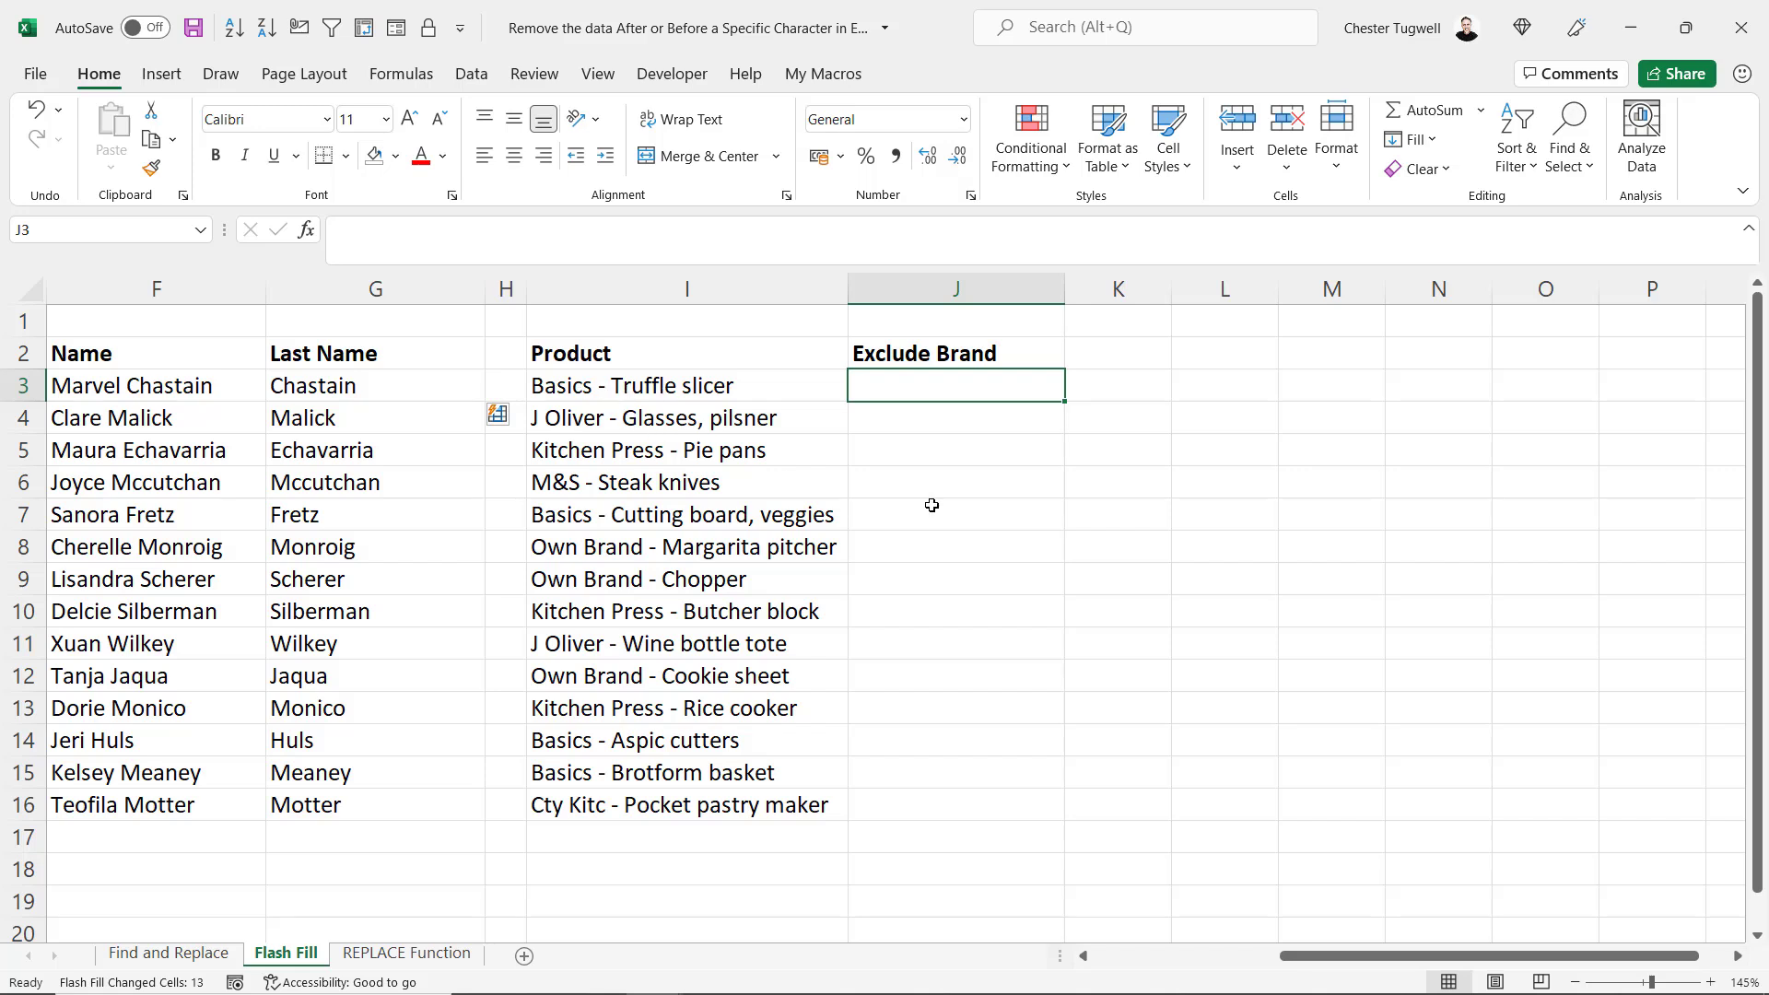
text(Truffle)
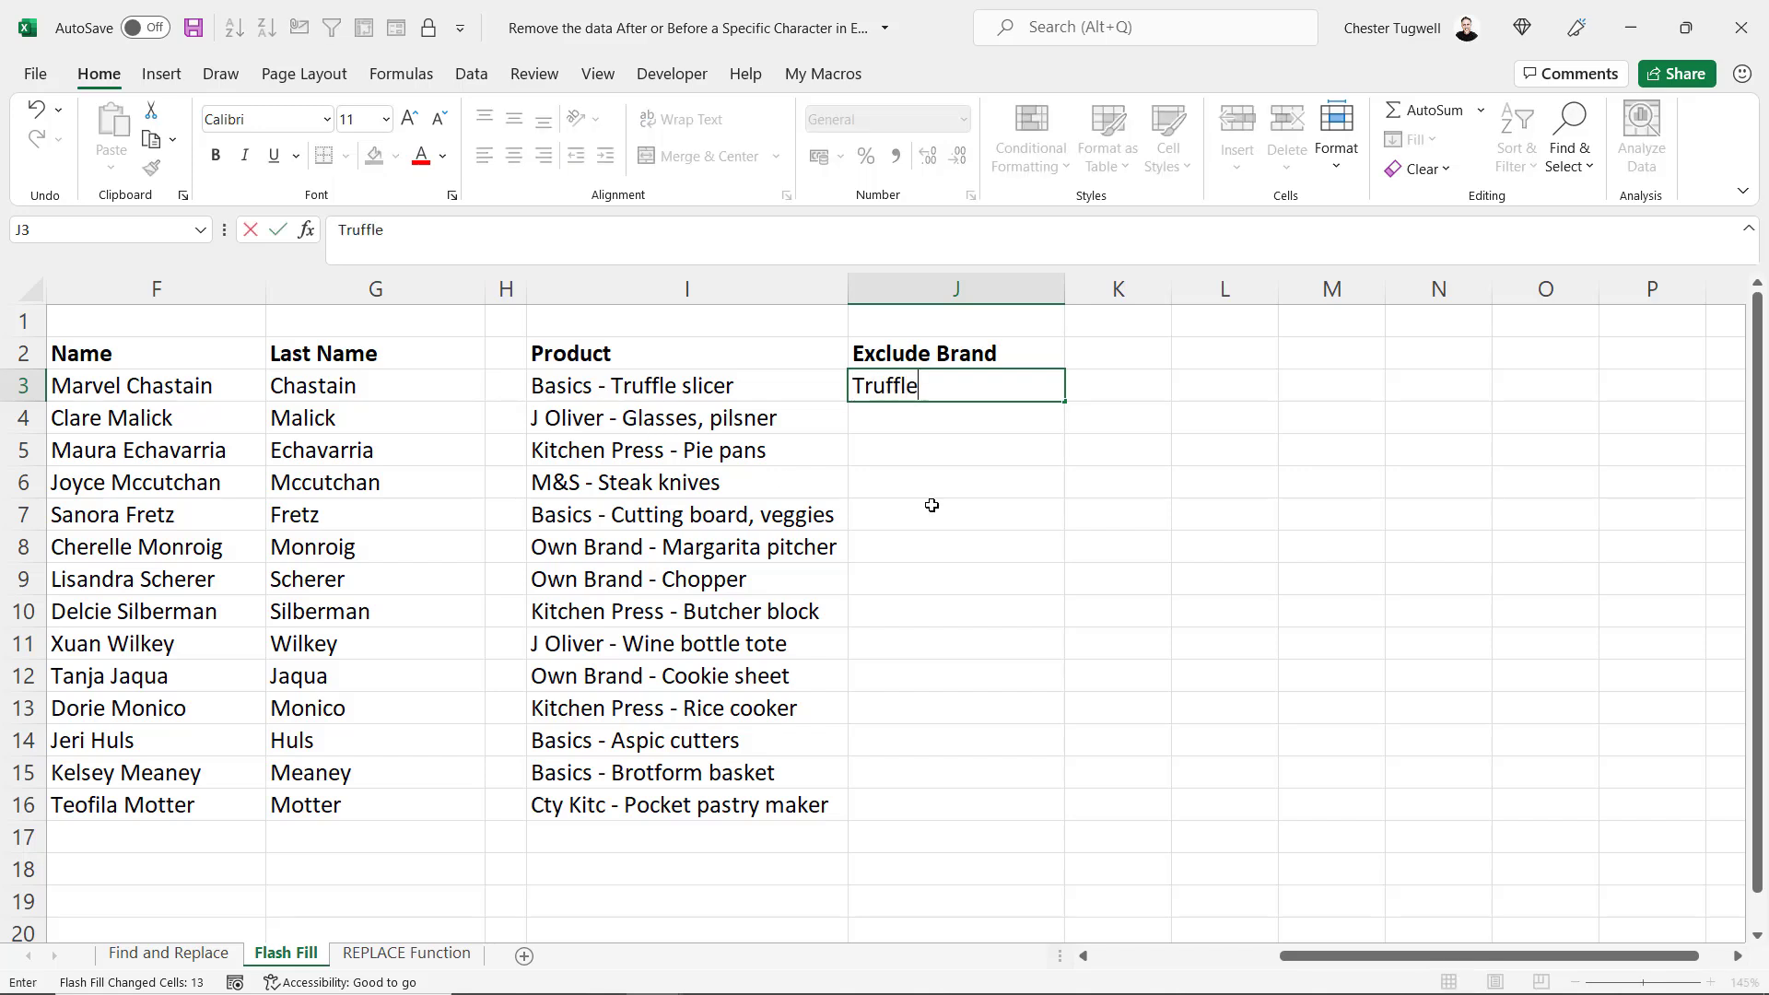
text( slicer)
key(ctrl+Return)
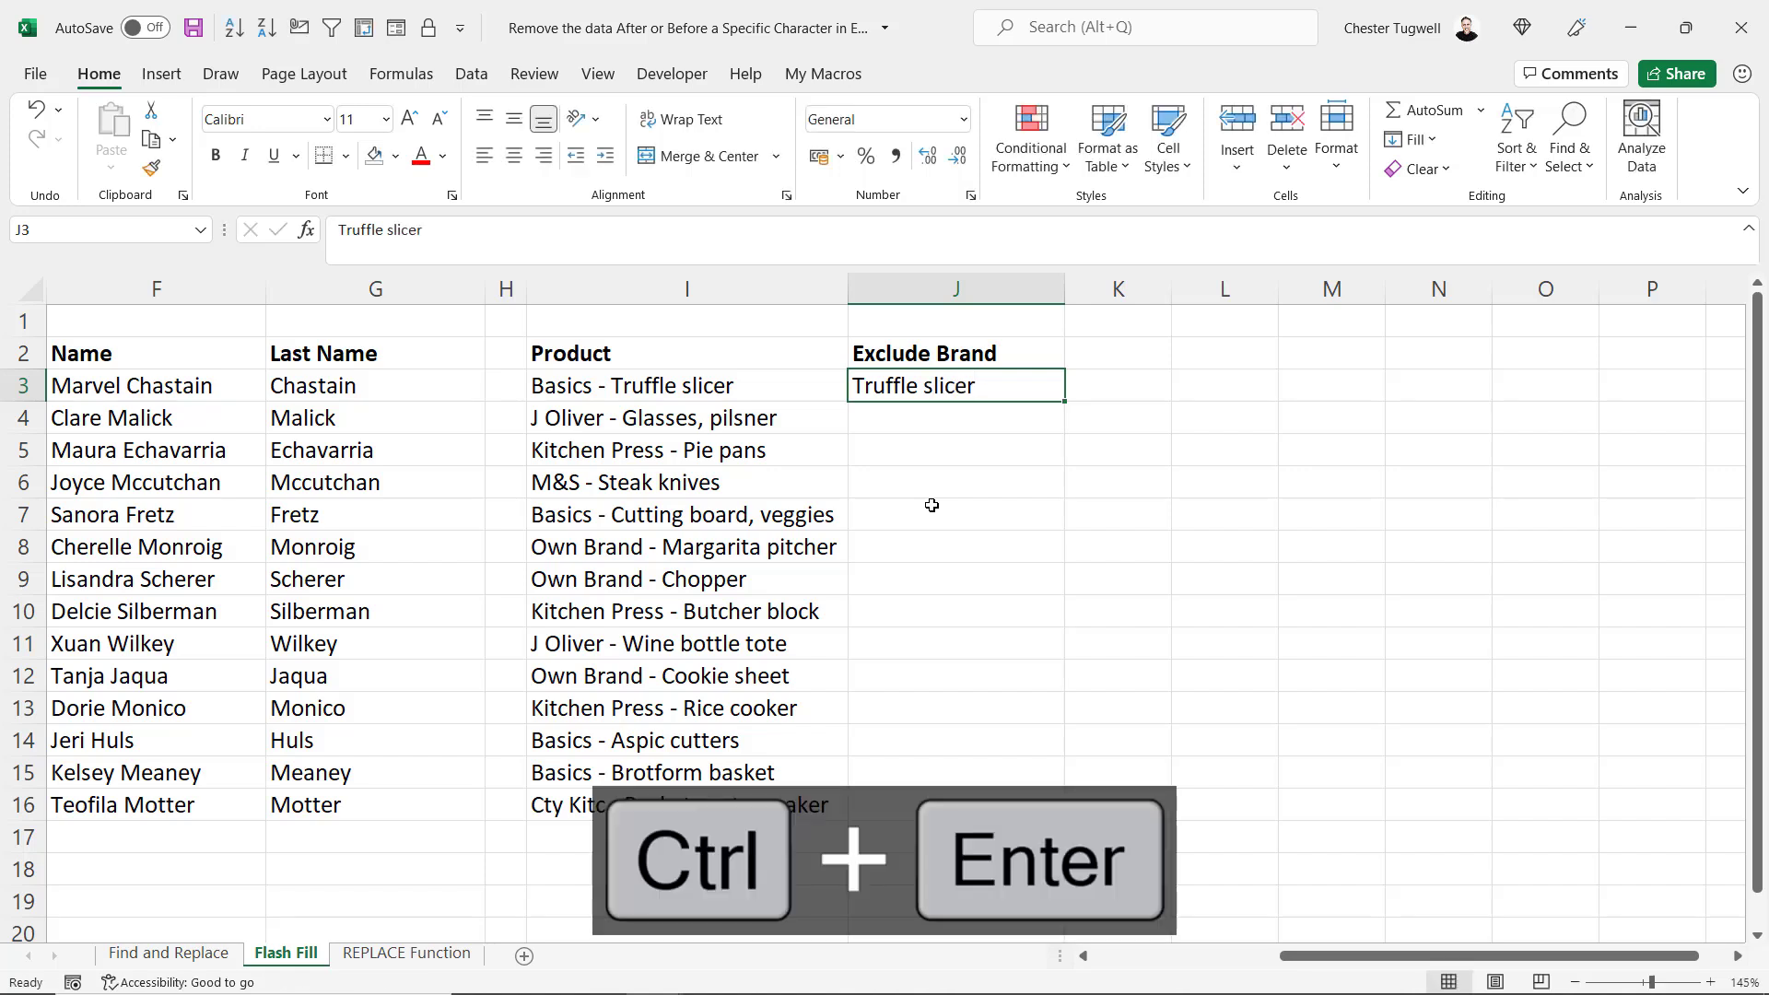
key(ctrl+e)
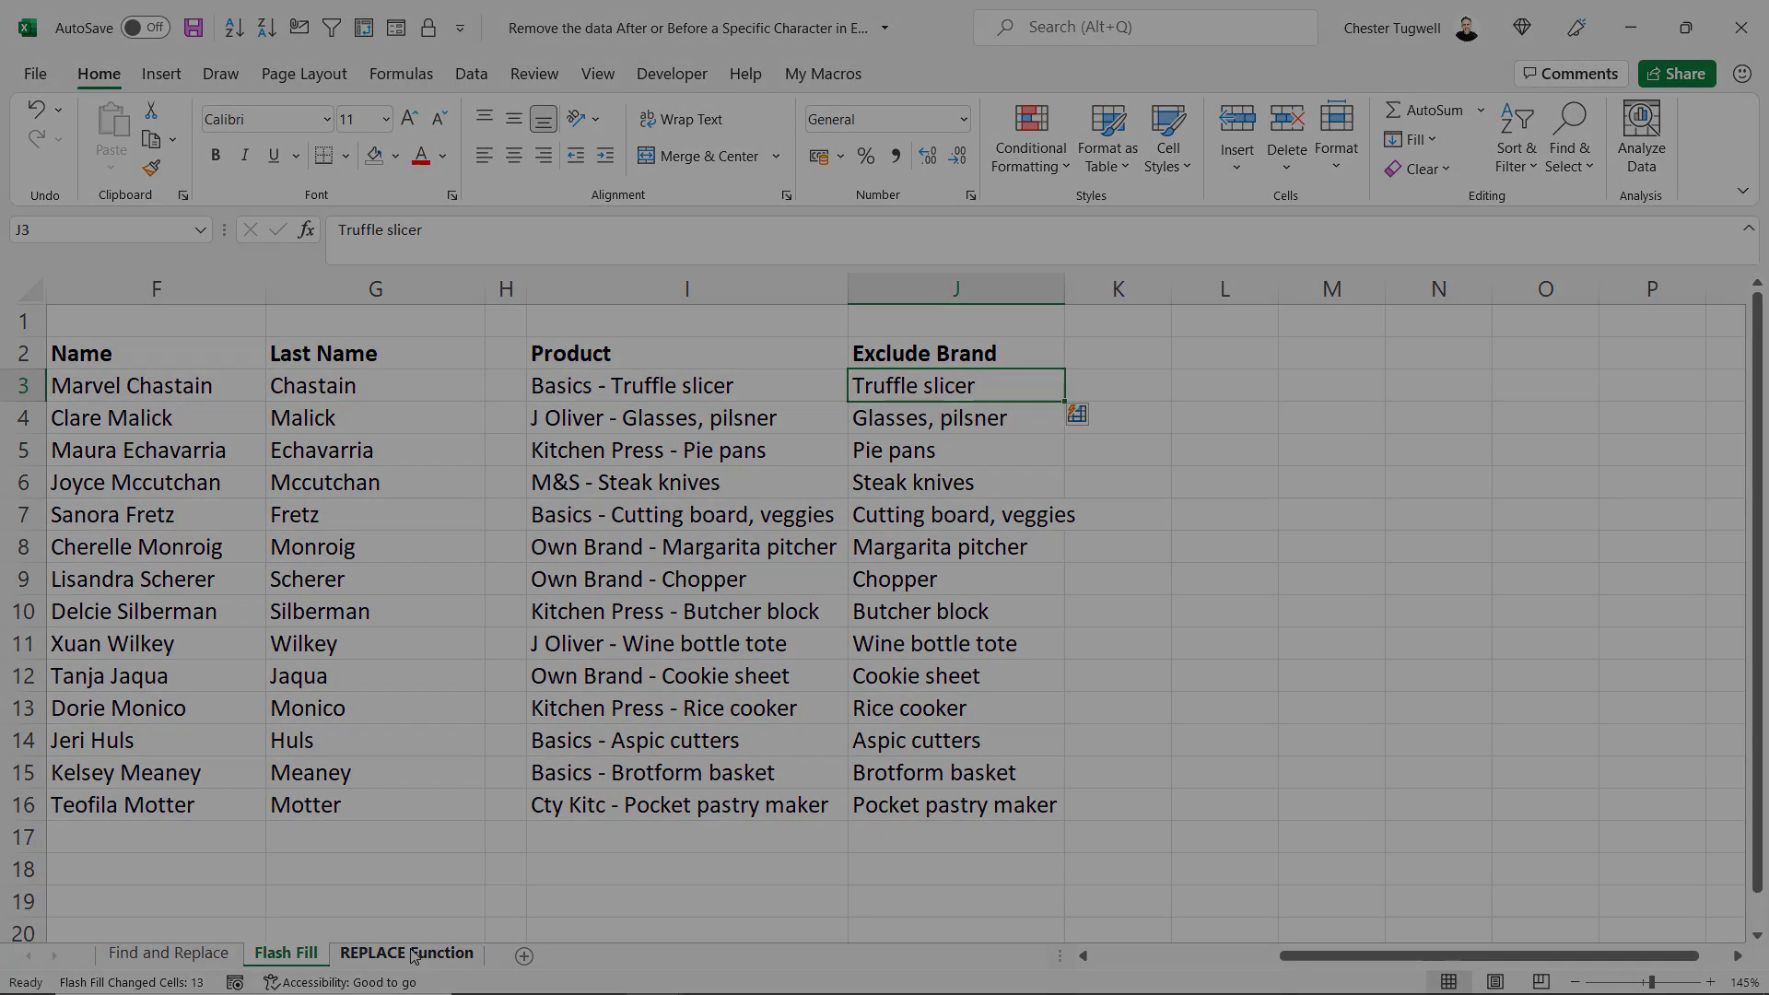
- On the REPLACE Function sheet, start a REPLACE formula in D3 with C3 as the old text
click(411, 955)
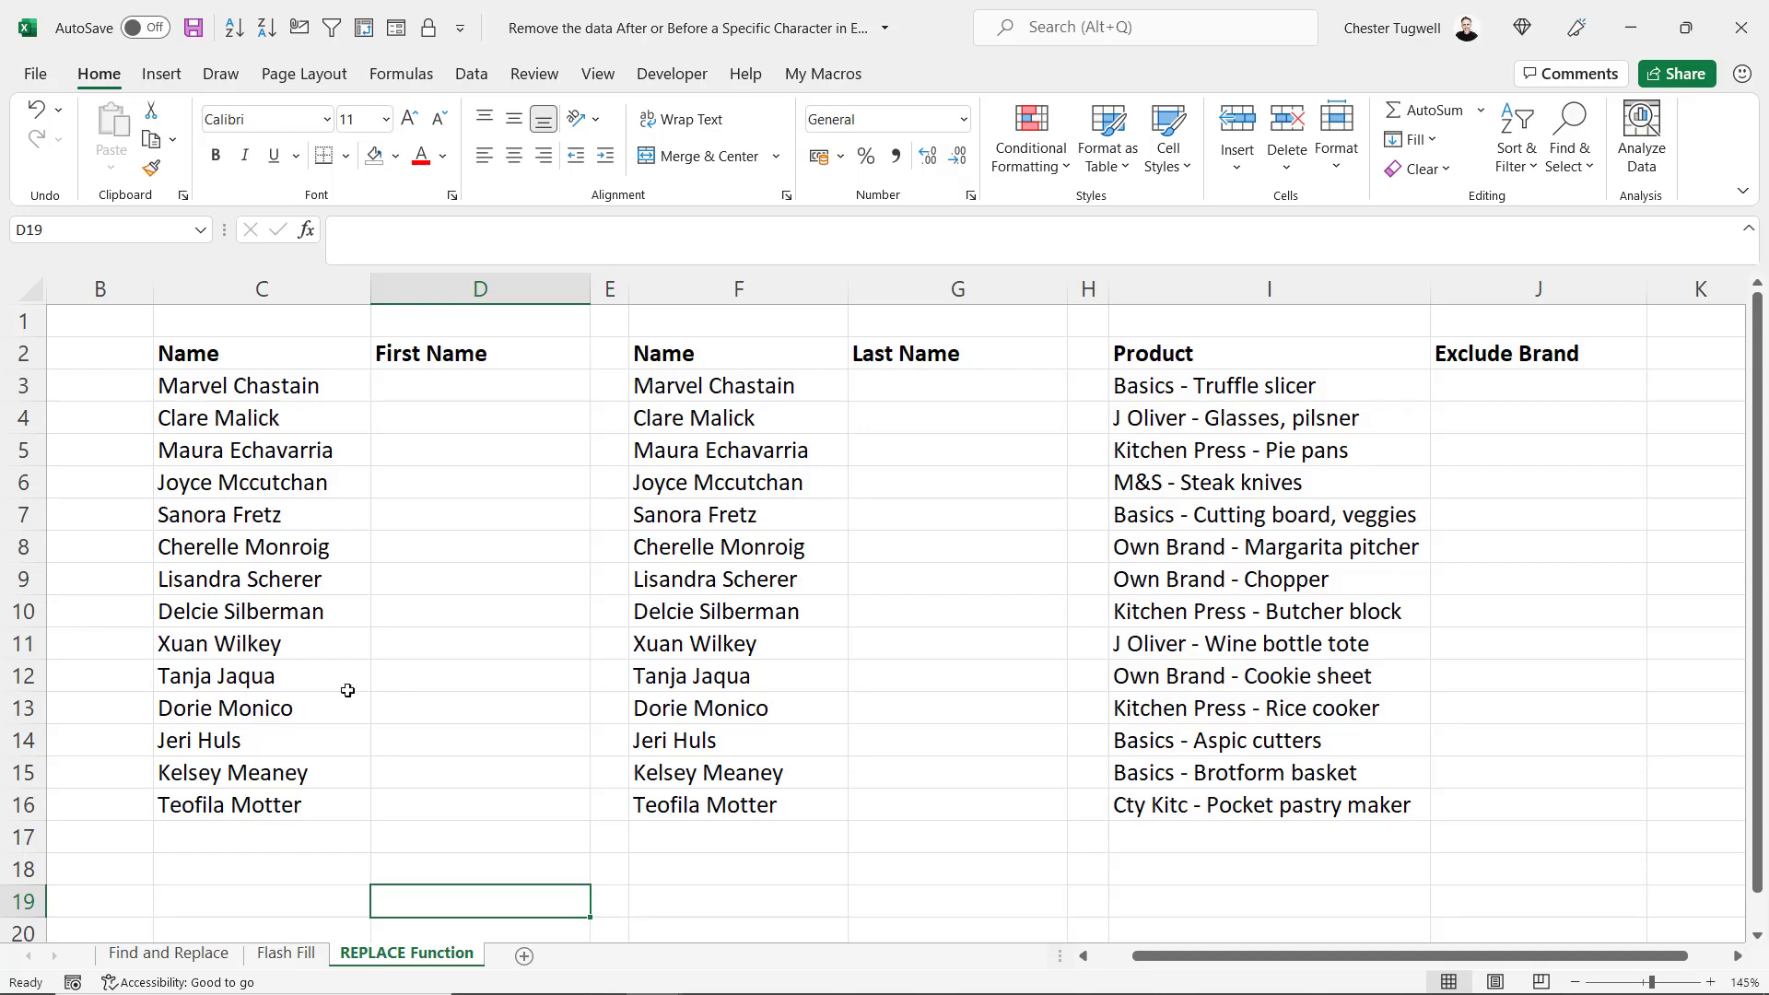
click(413, 383)
text(=re)
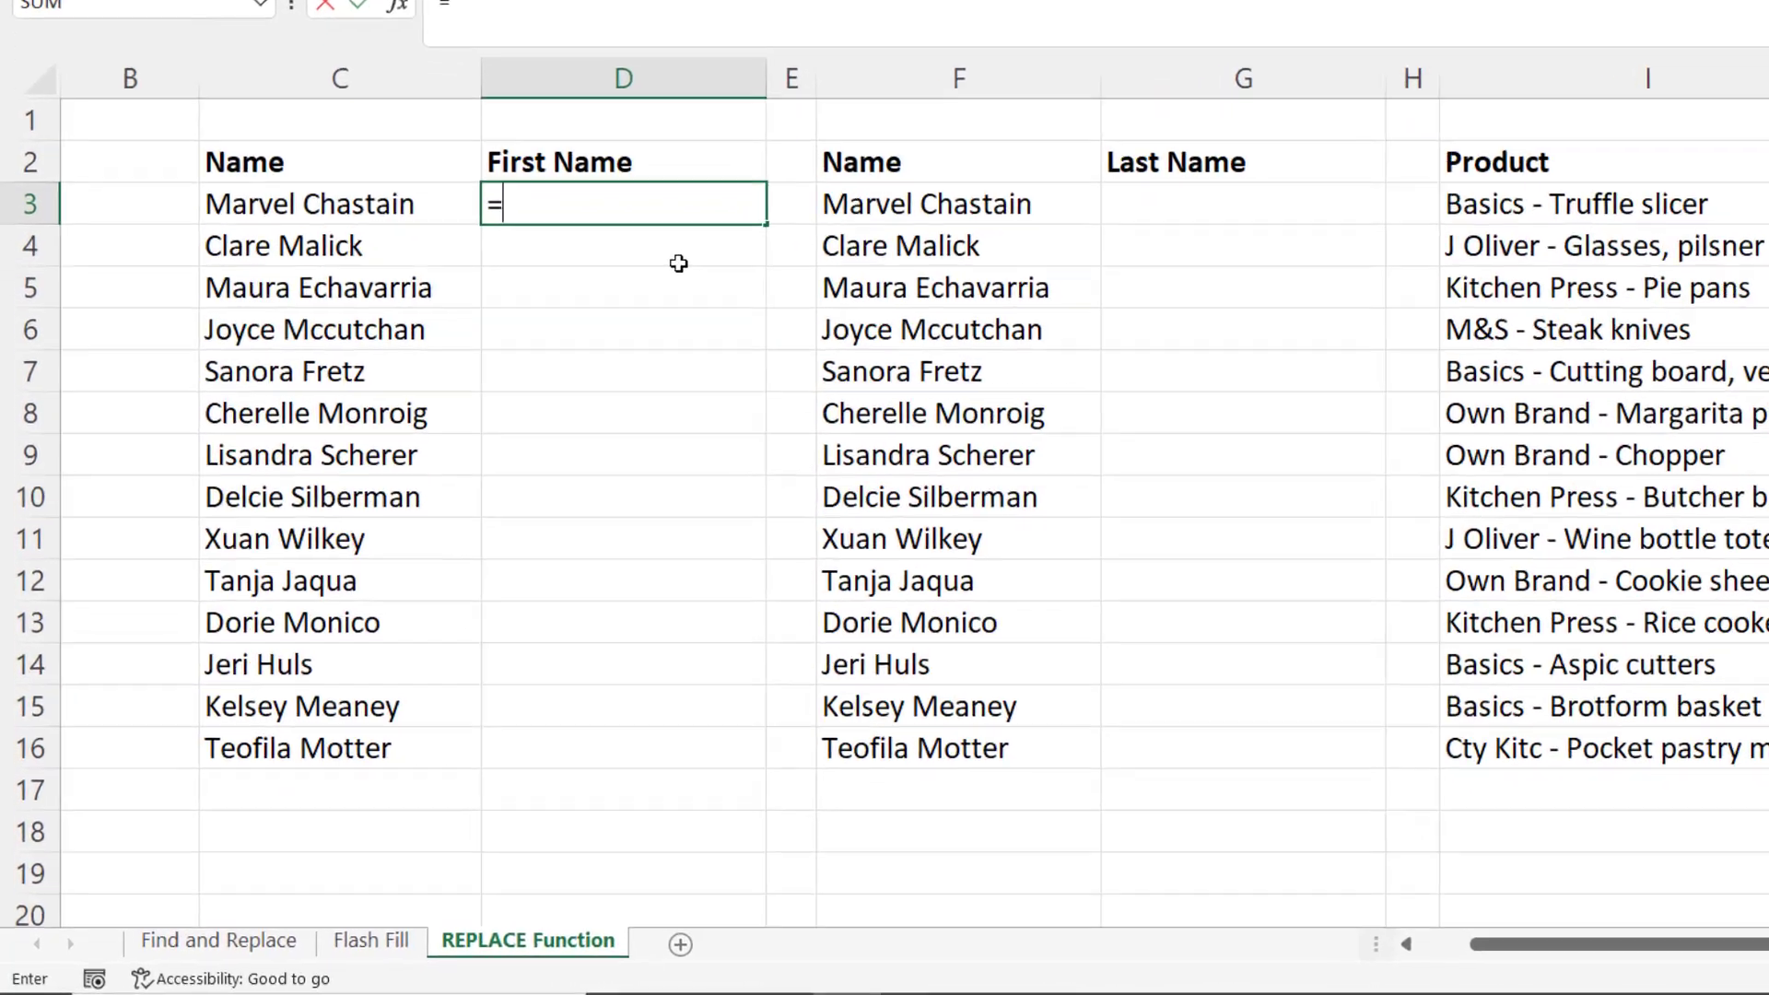
text(p)
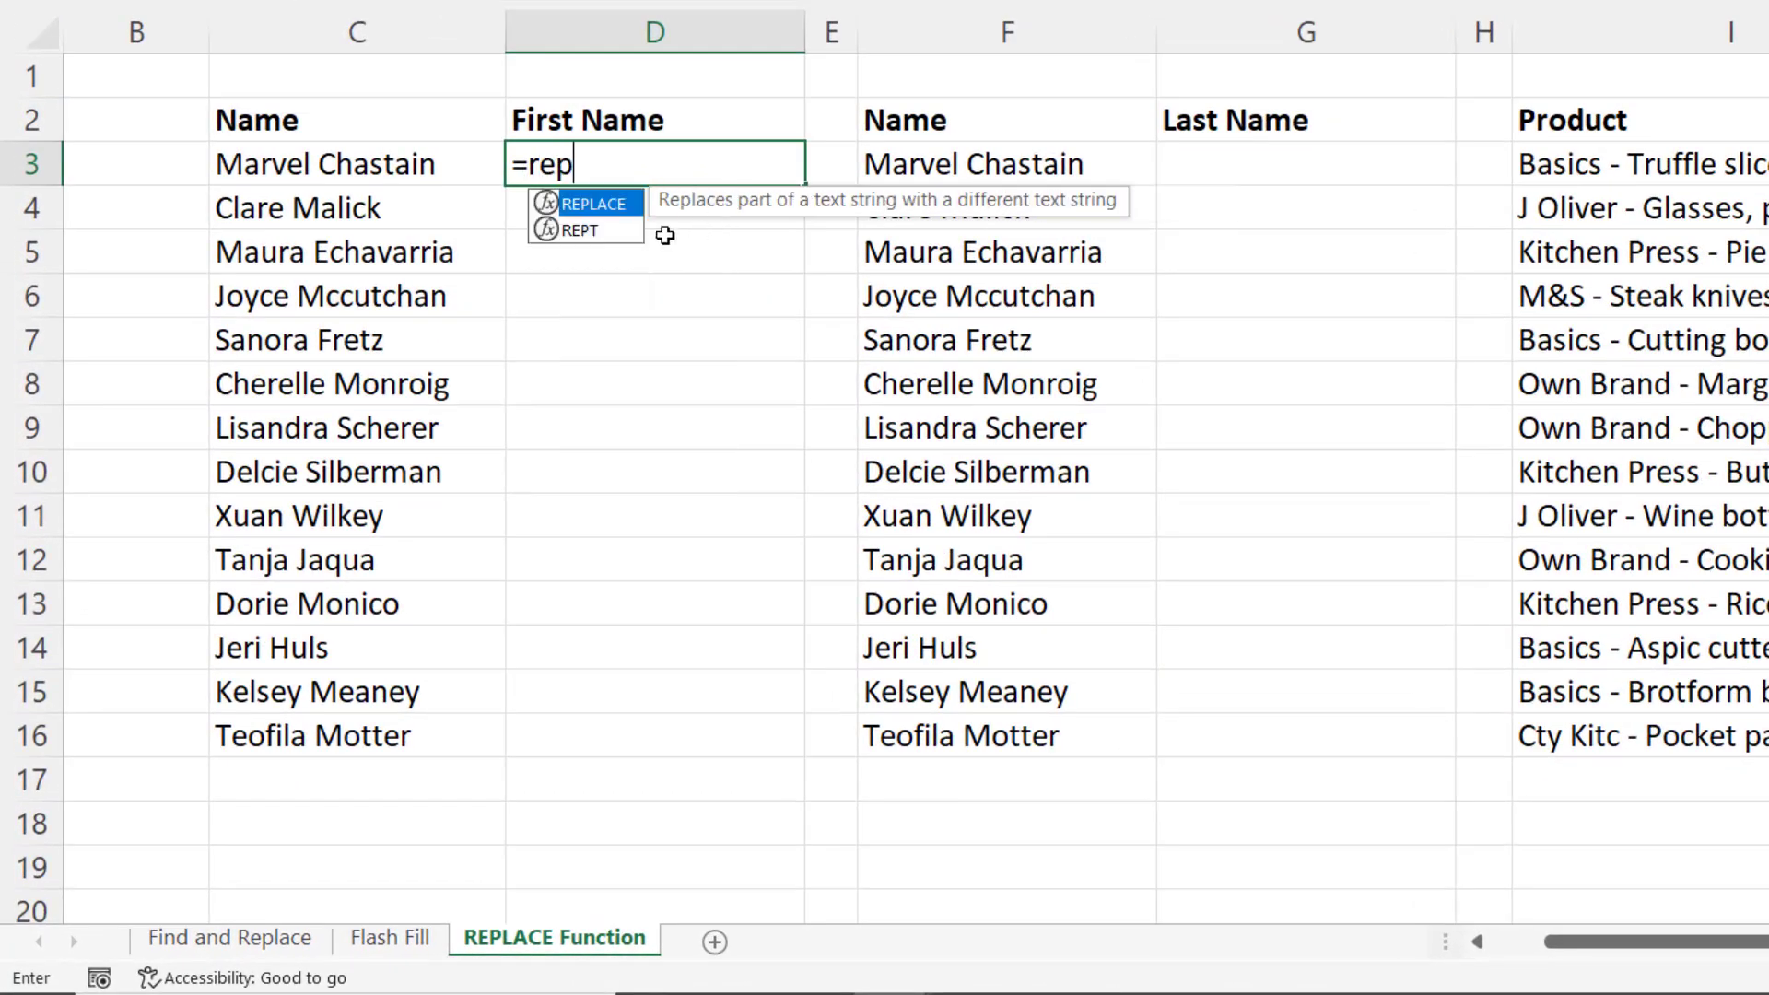
double_click(608, 205)
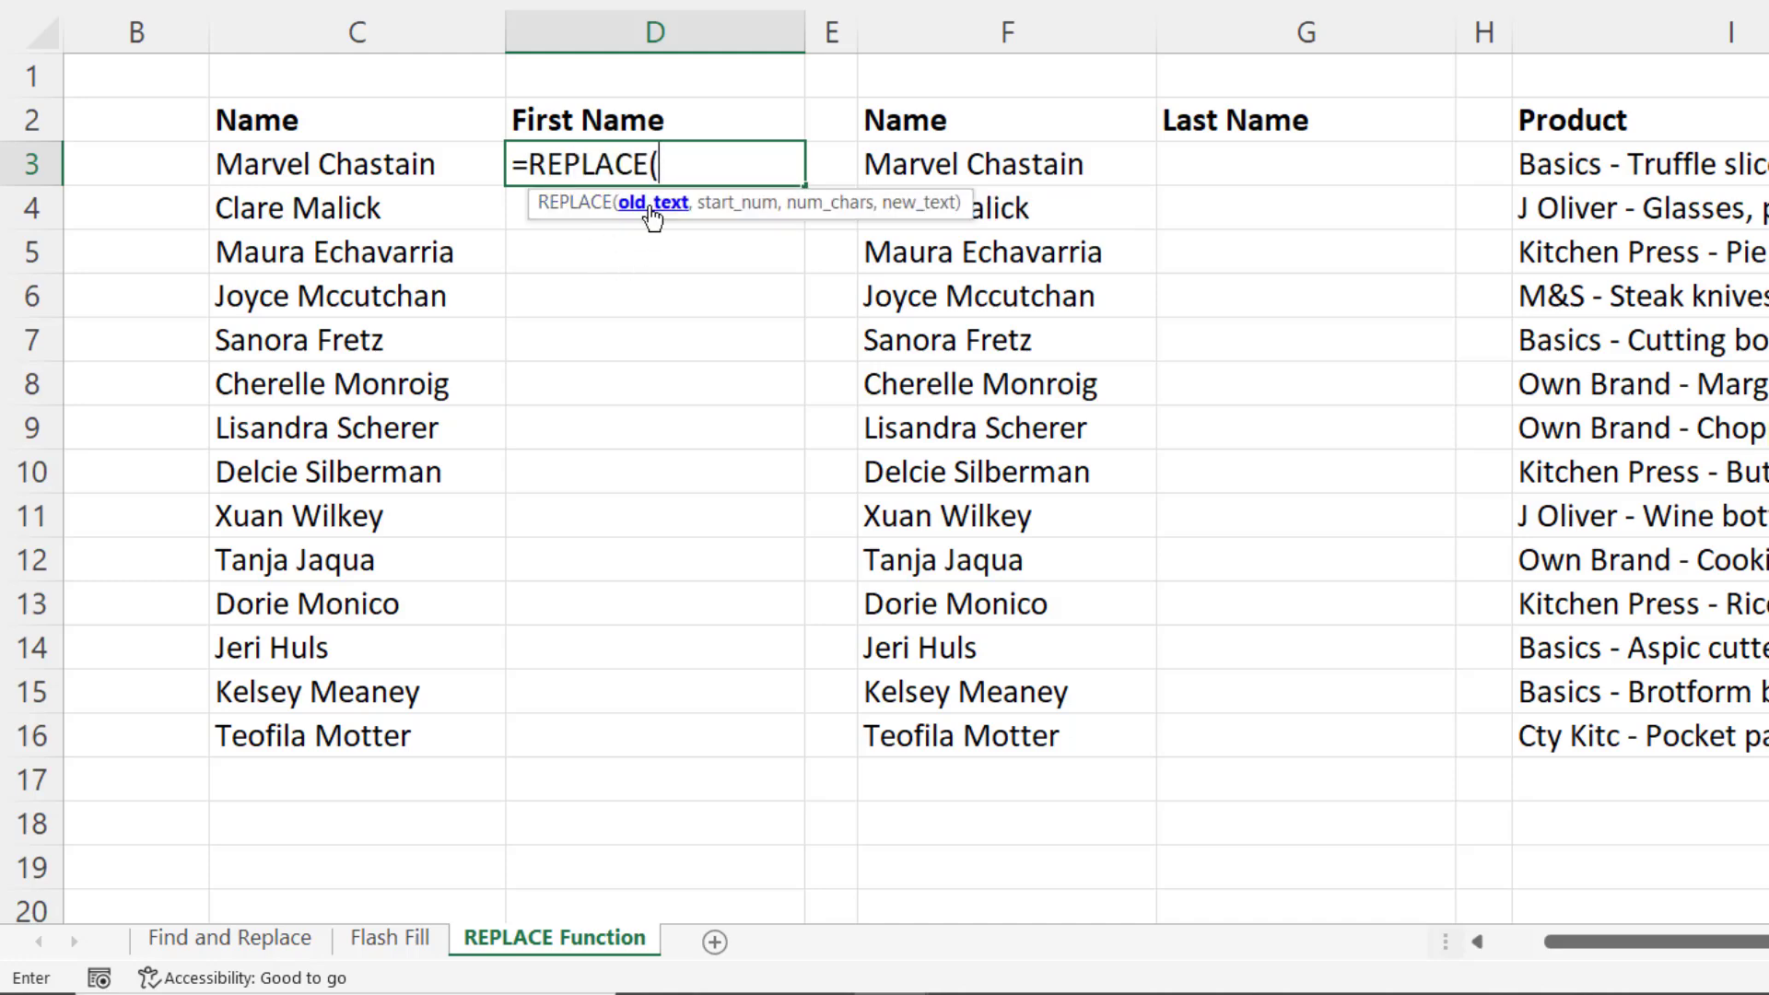
click(301, 166)
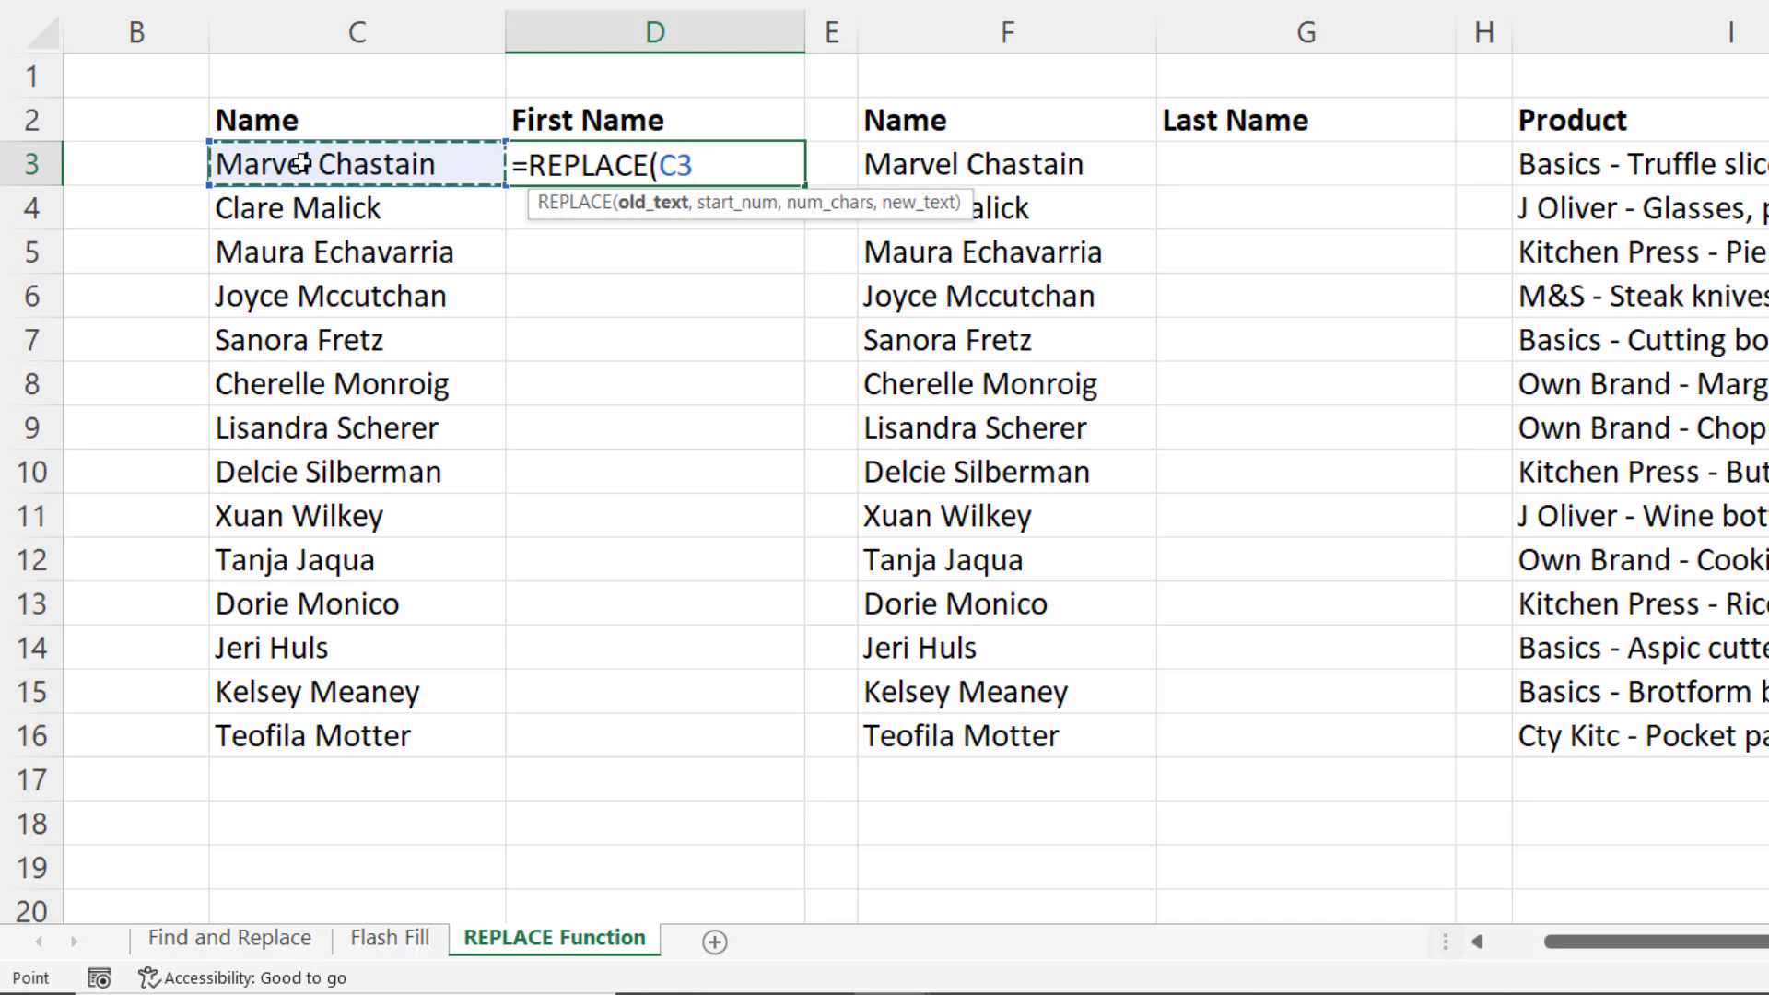
- Give D3's REPLACE formula the start number FIND(" ",C3) to locate the space in the name
text(,)
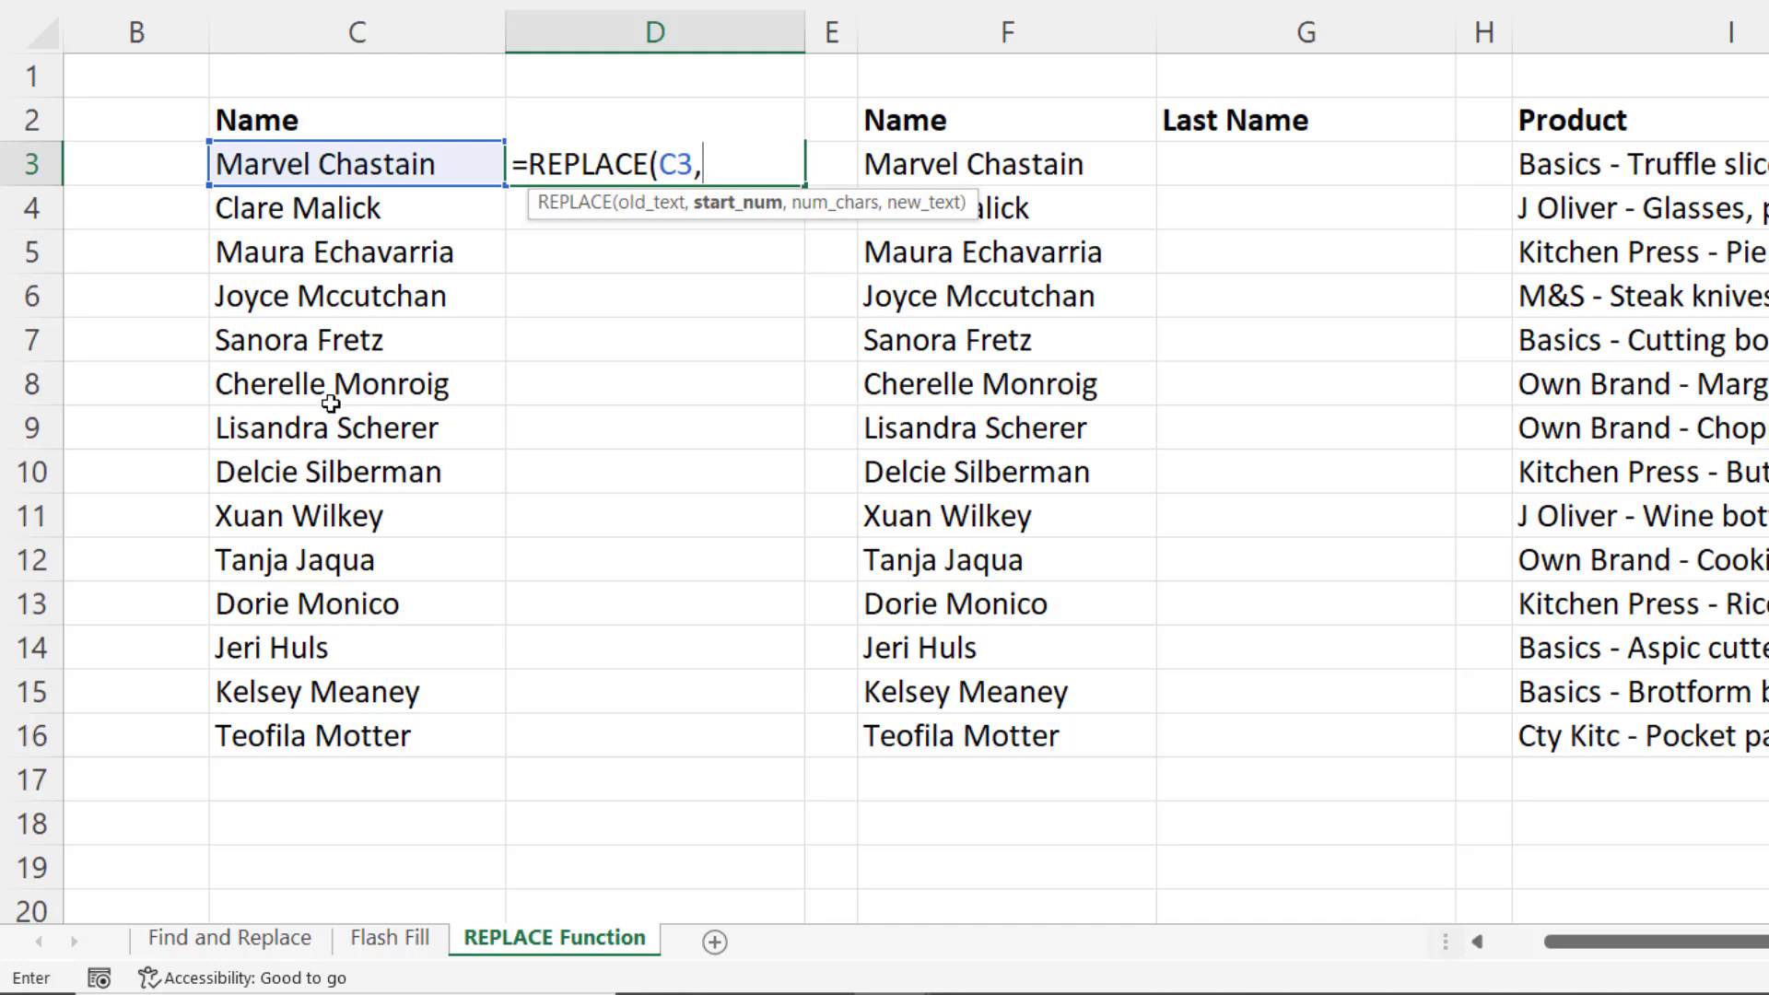
text(find)
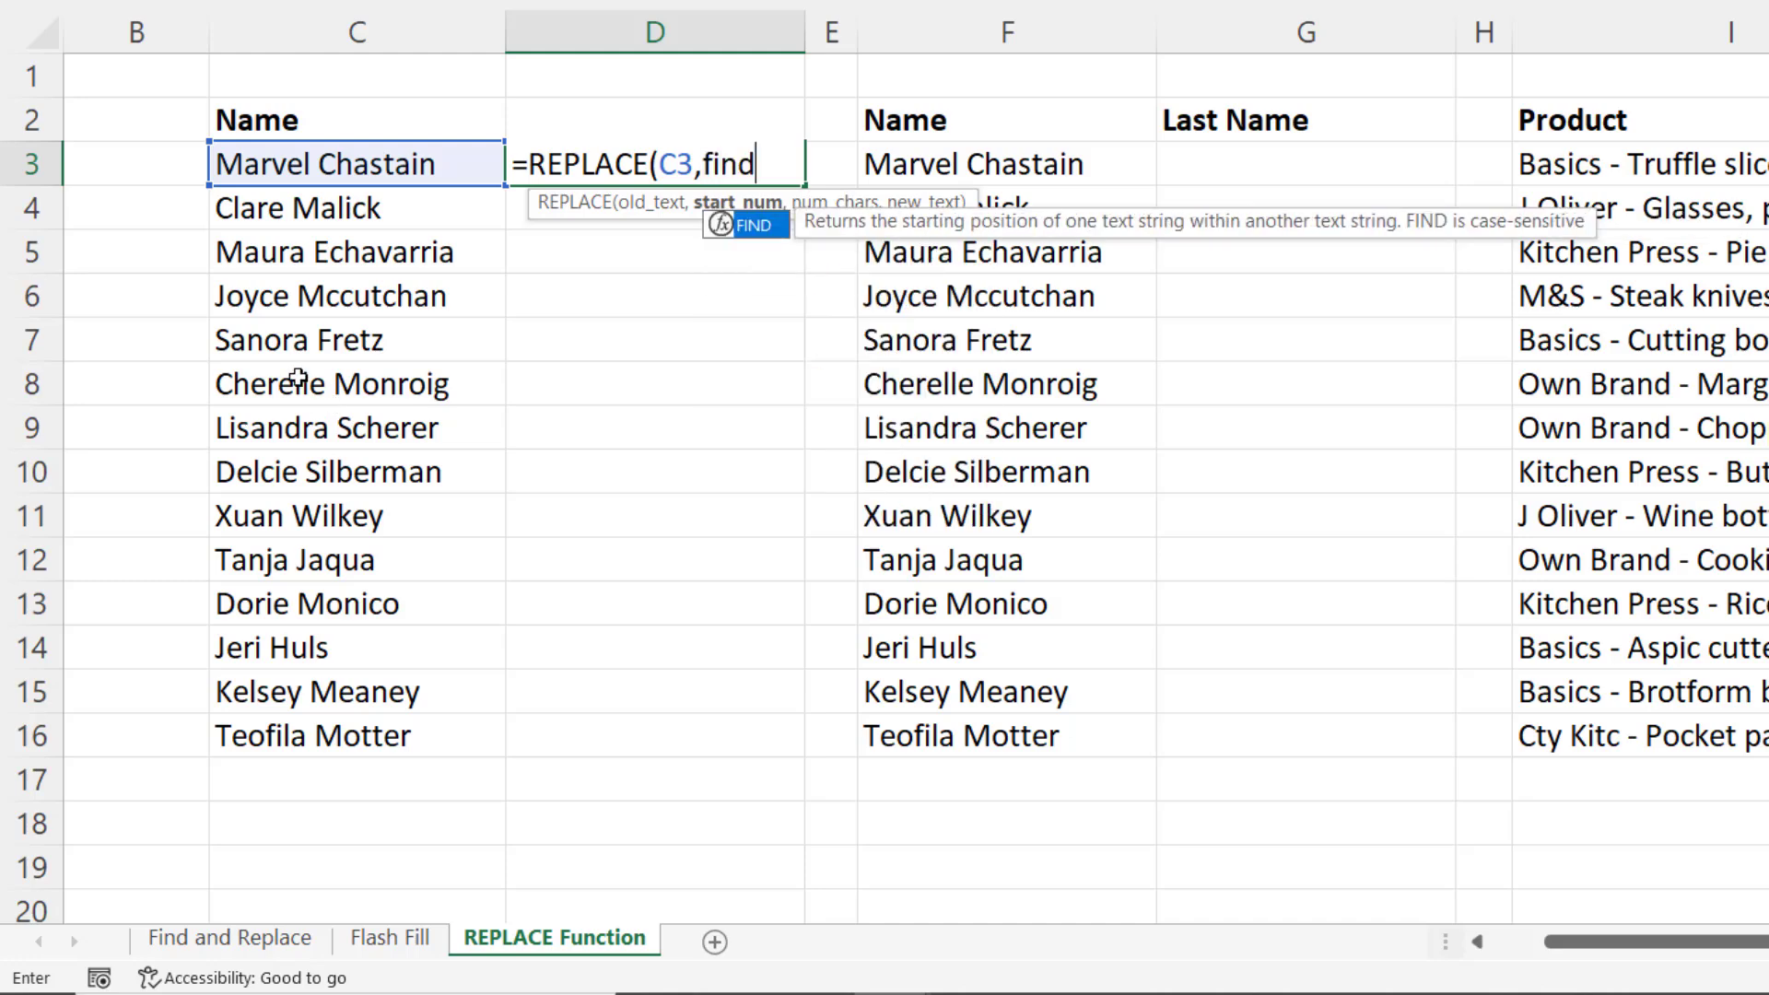
text(()
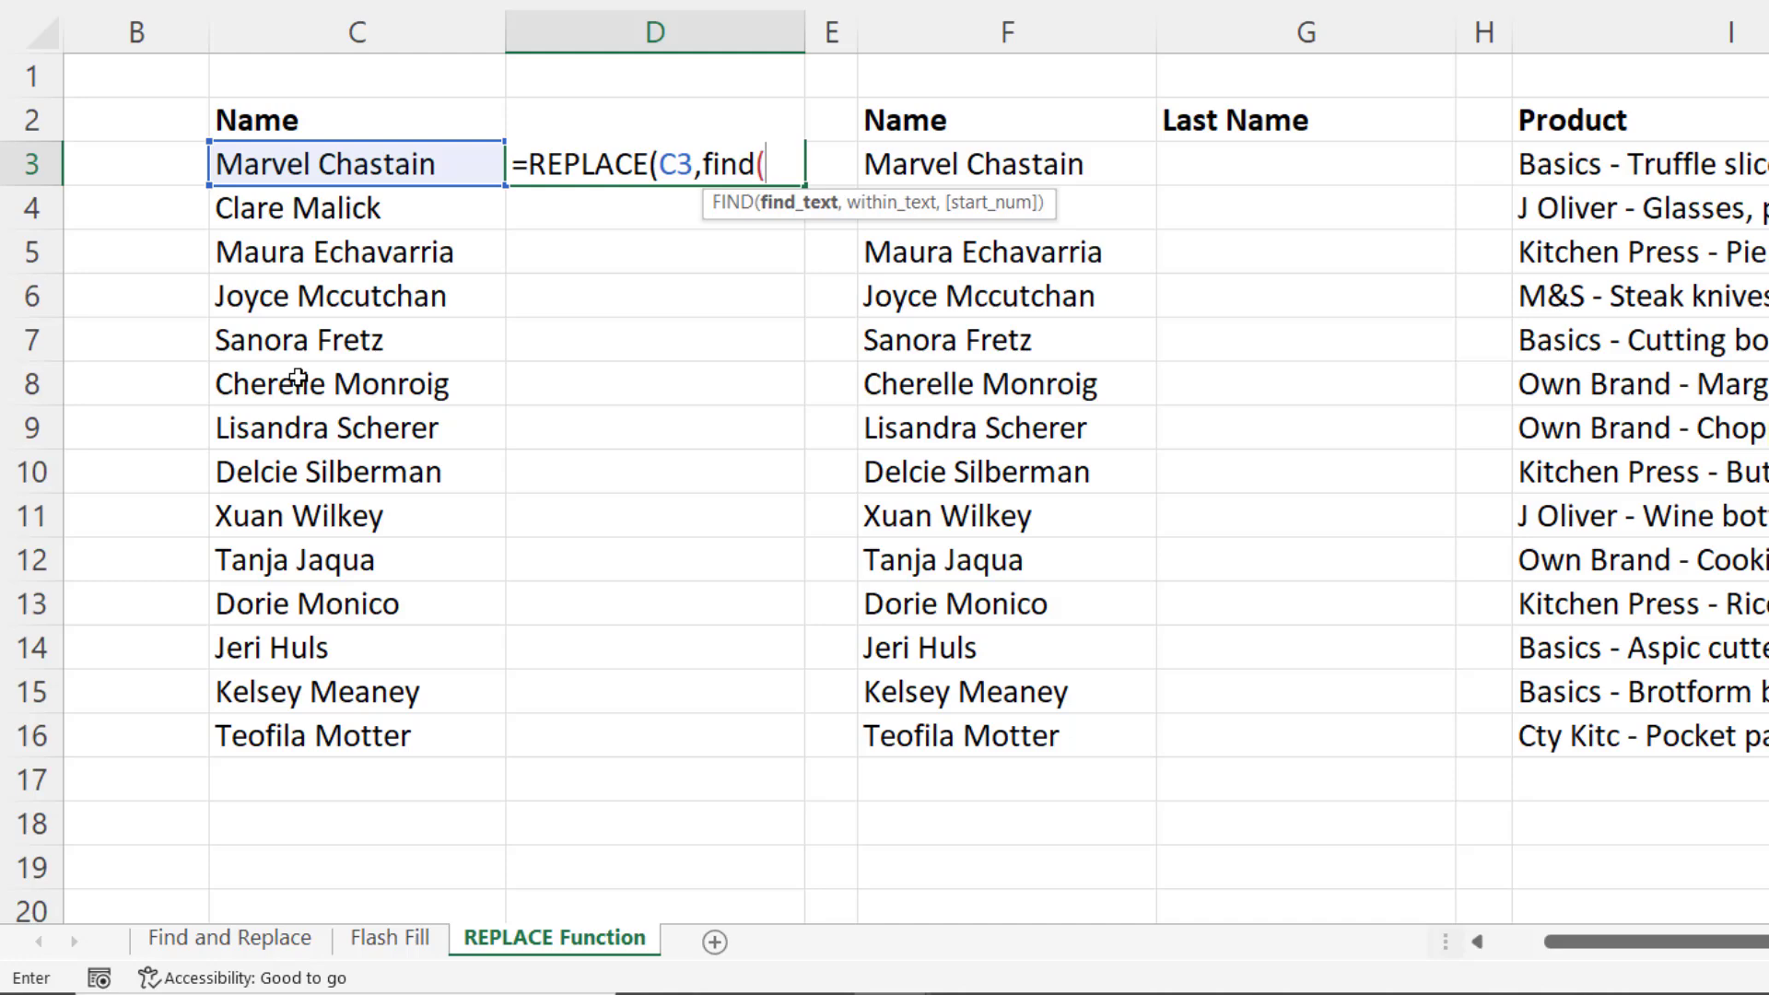
text(" ",)
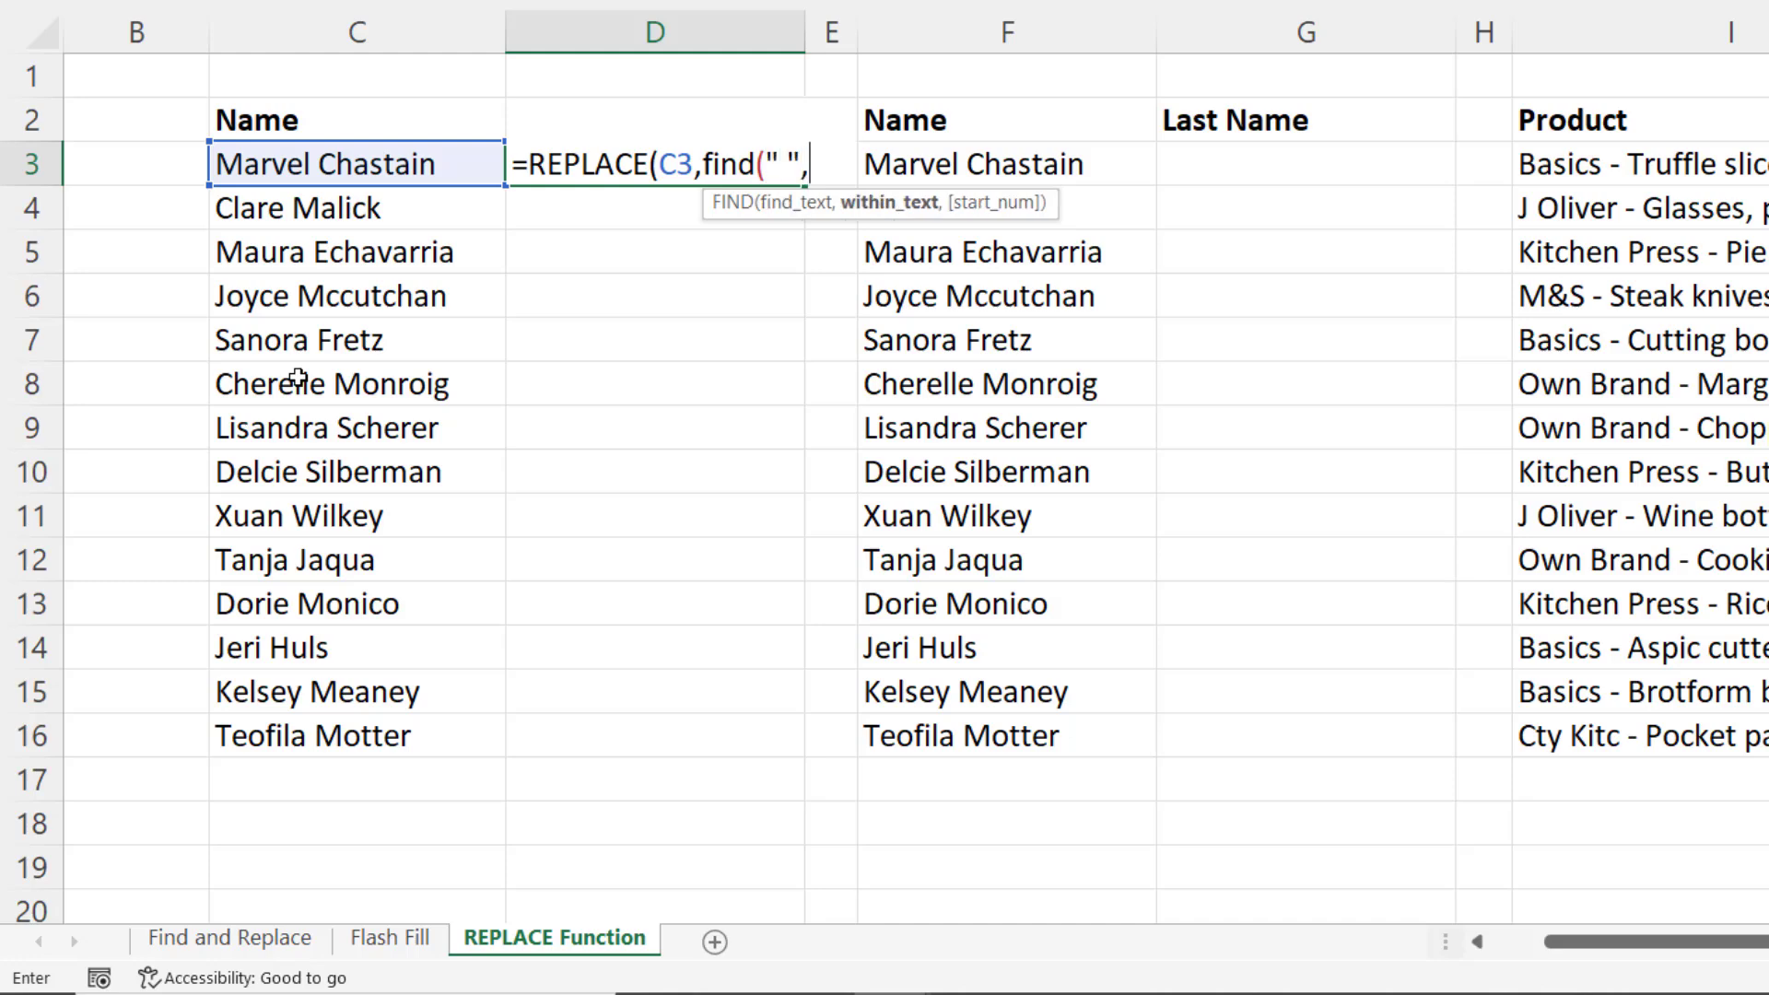
click(268, 164)
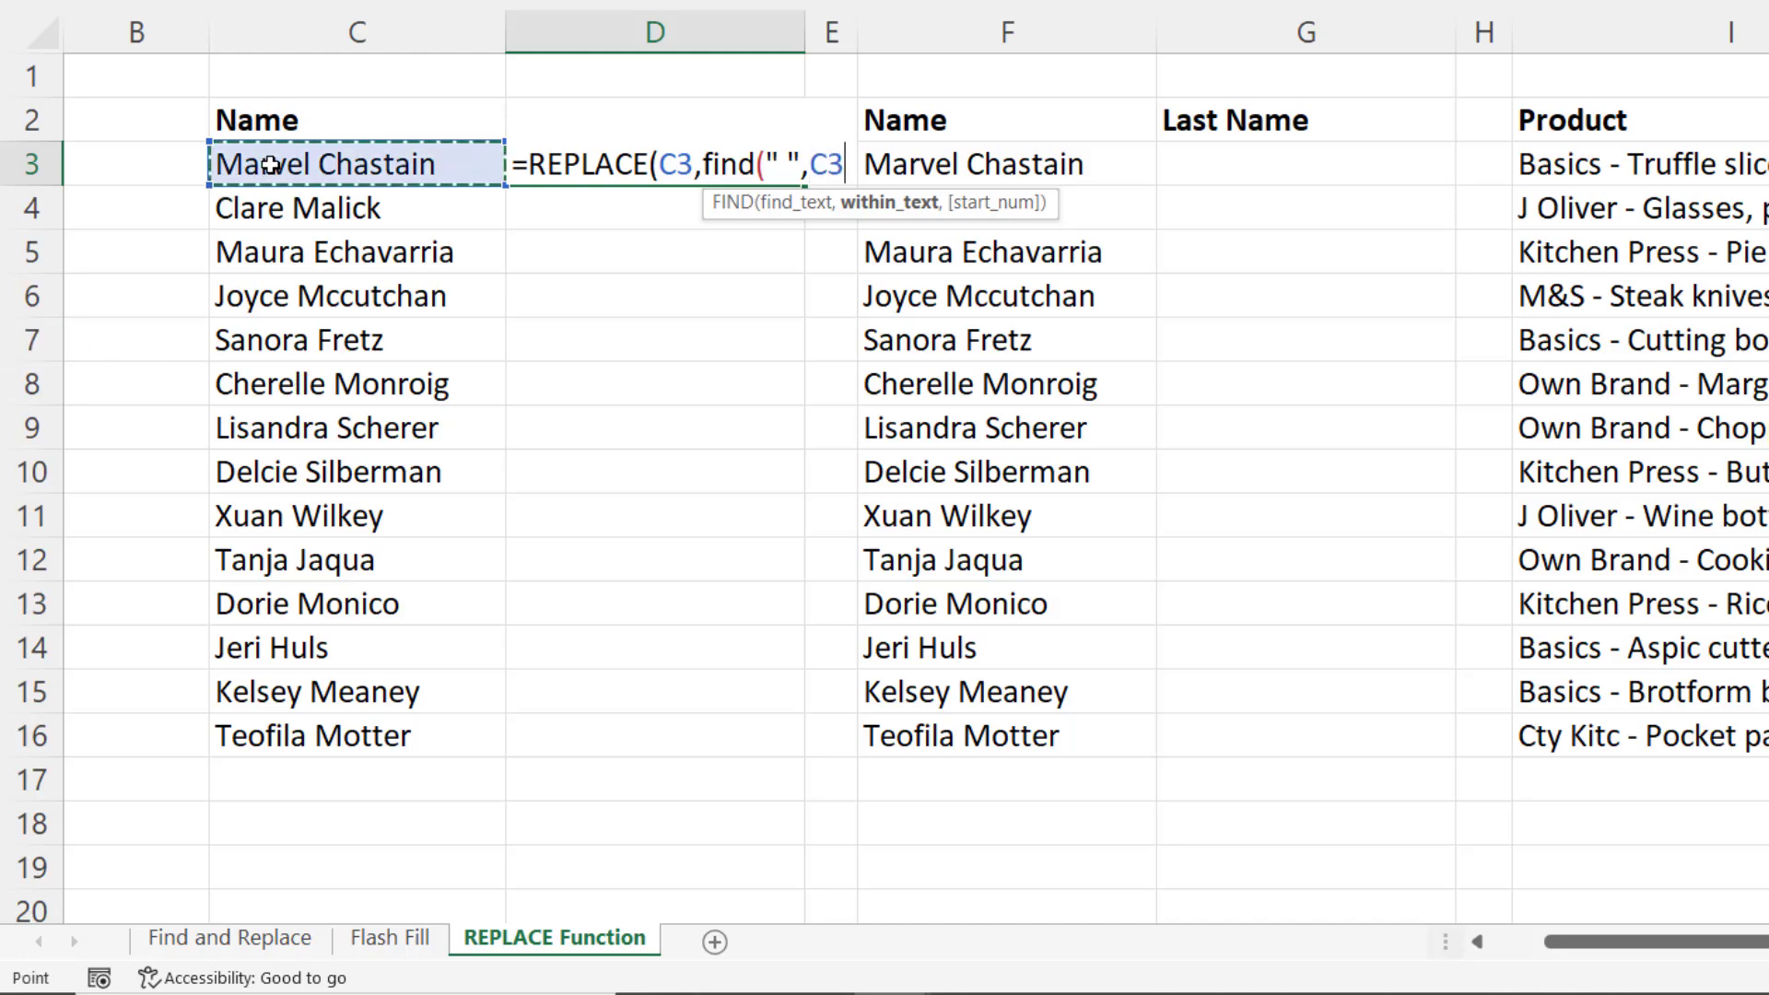
text())
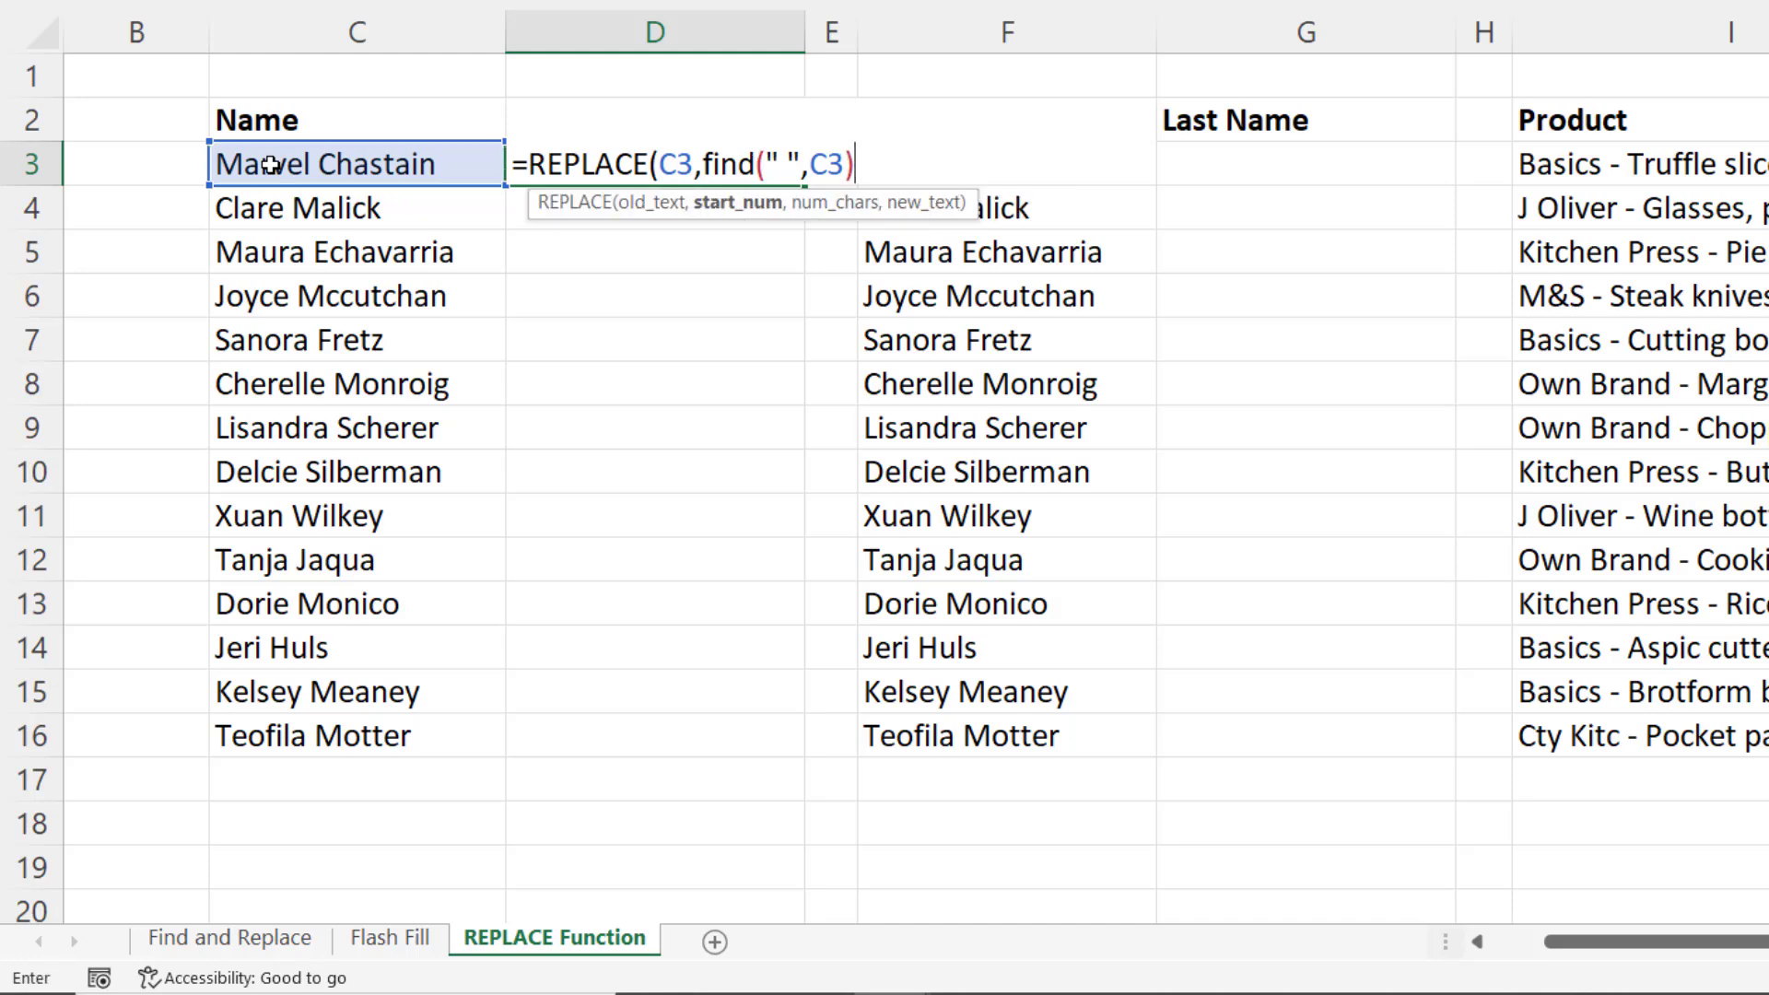
- Complete D3's formula with 25 characters and "" as the new text, and fill it down to D16
text(,)
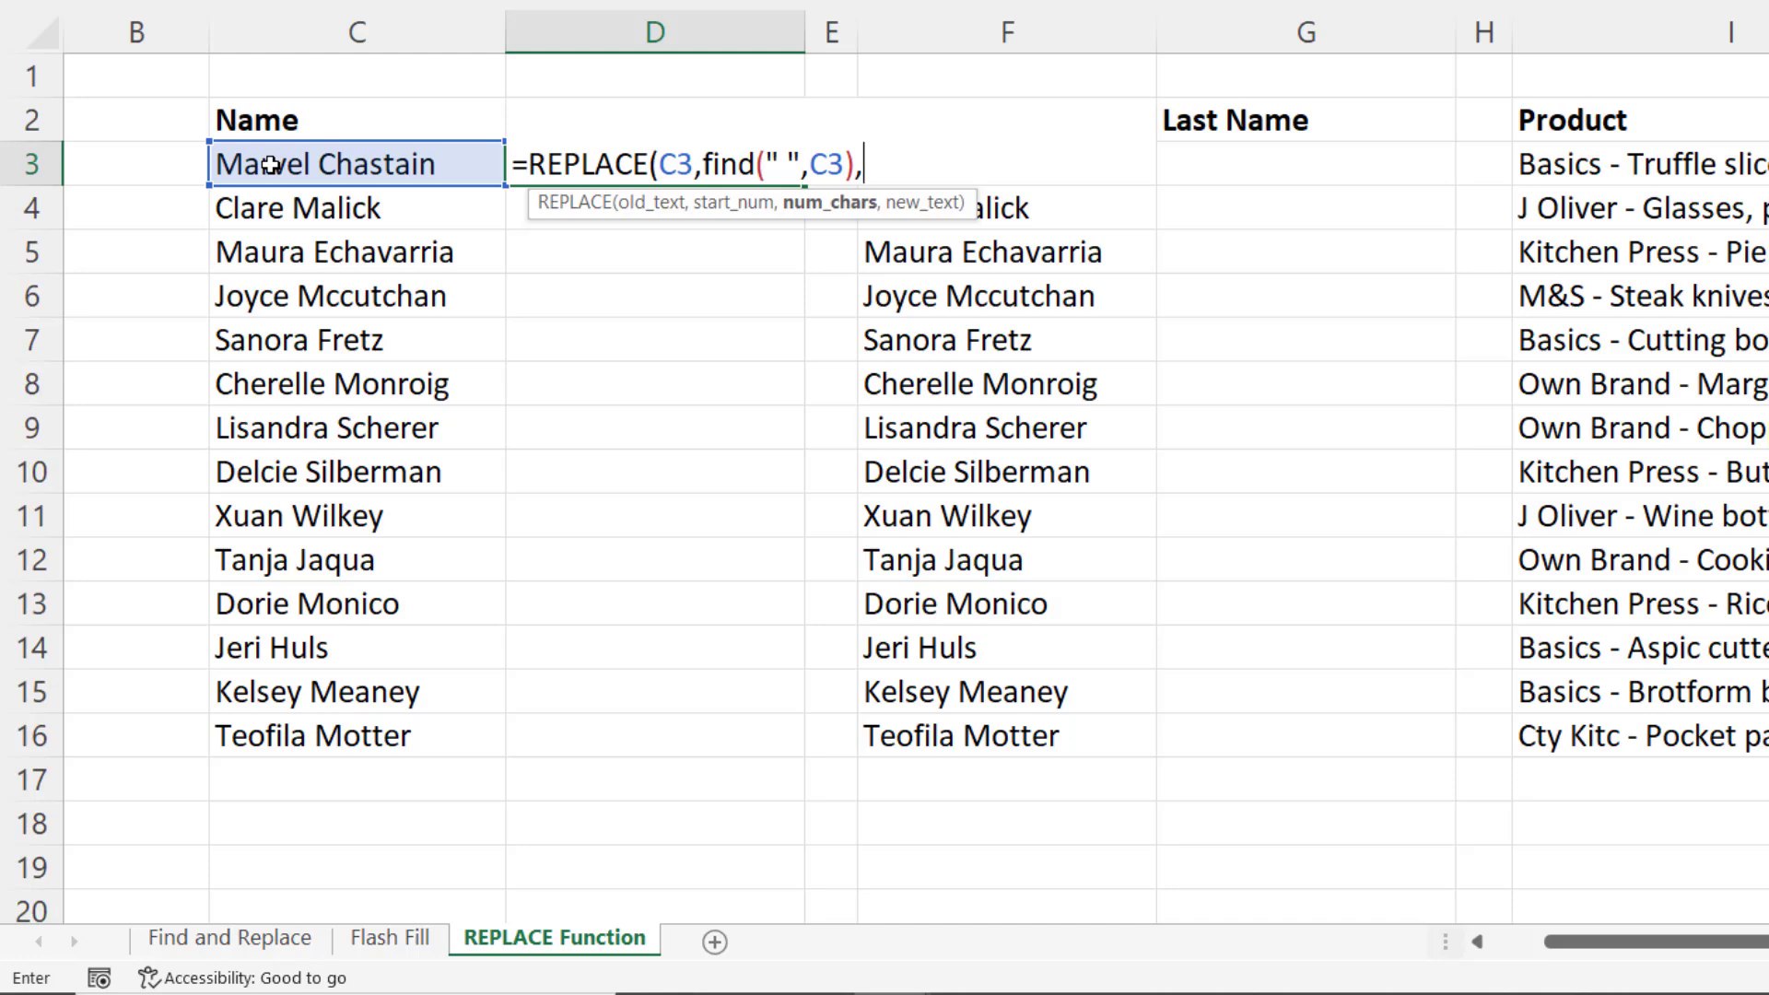
text(25,)
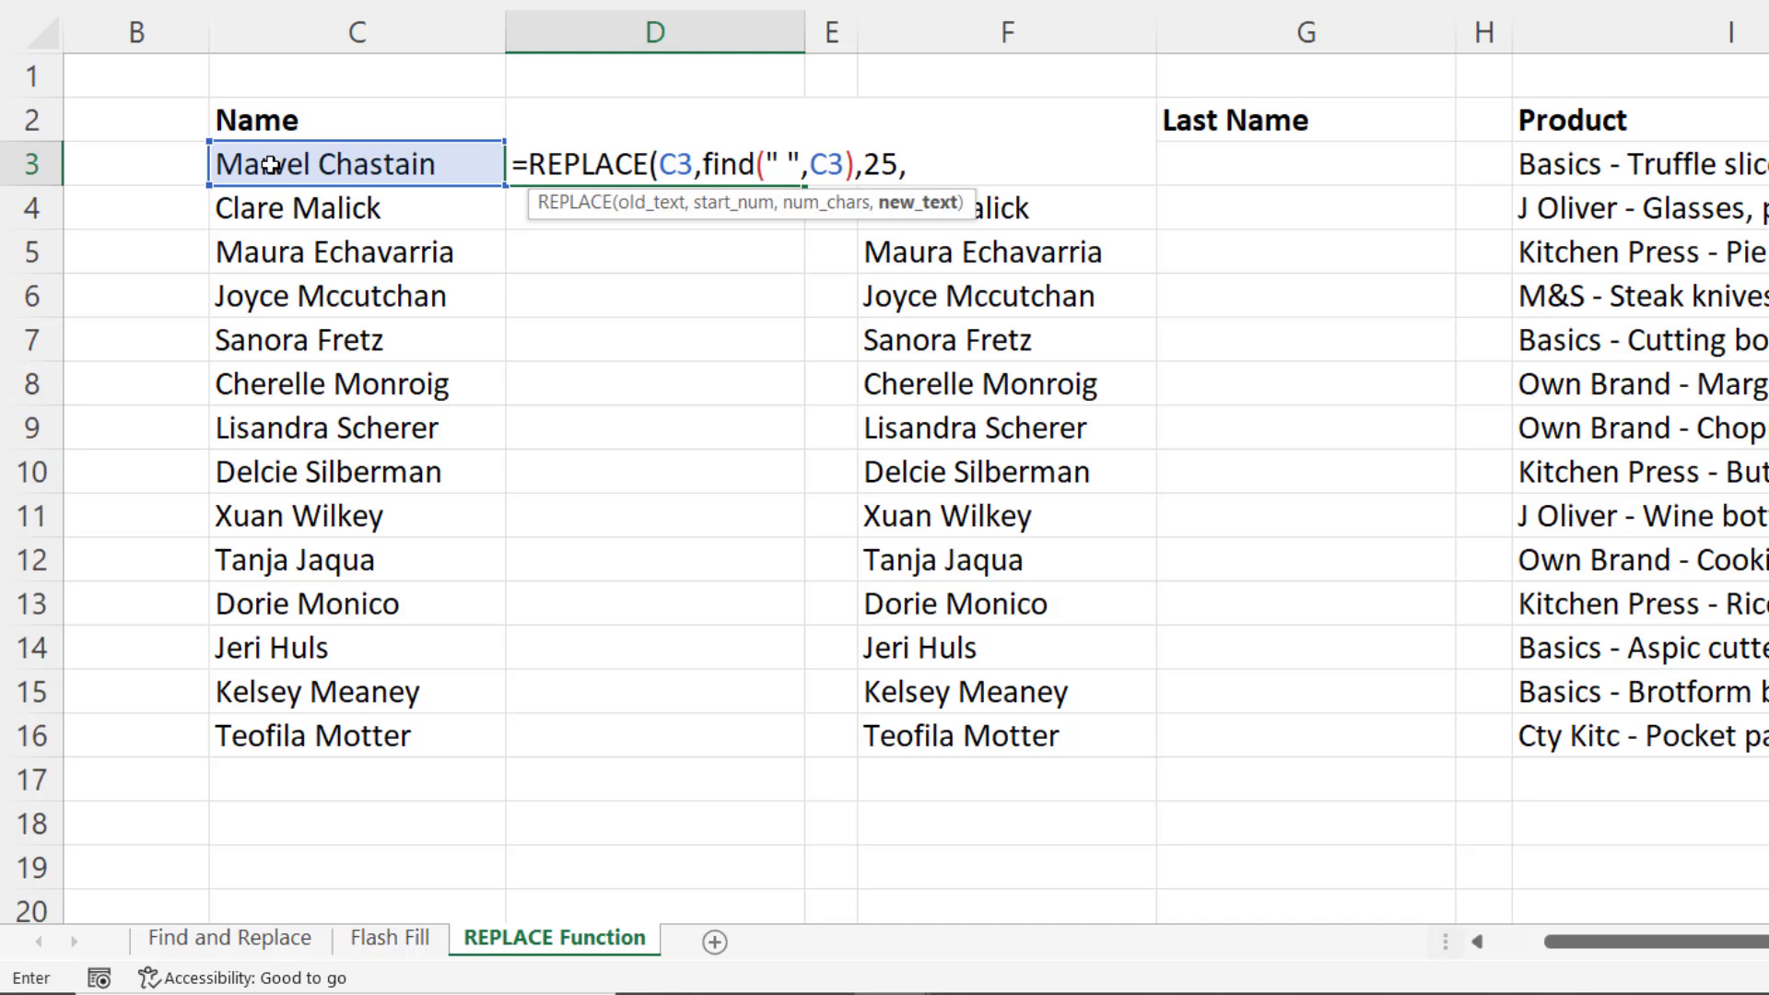
text(""))
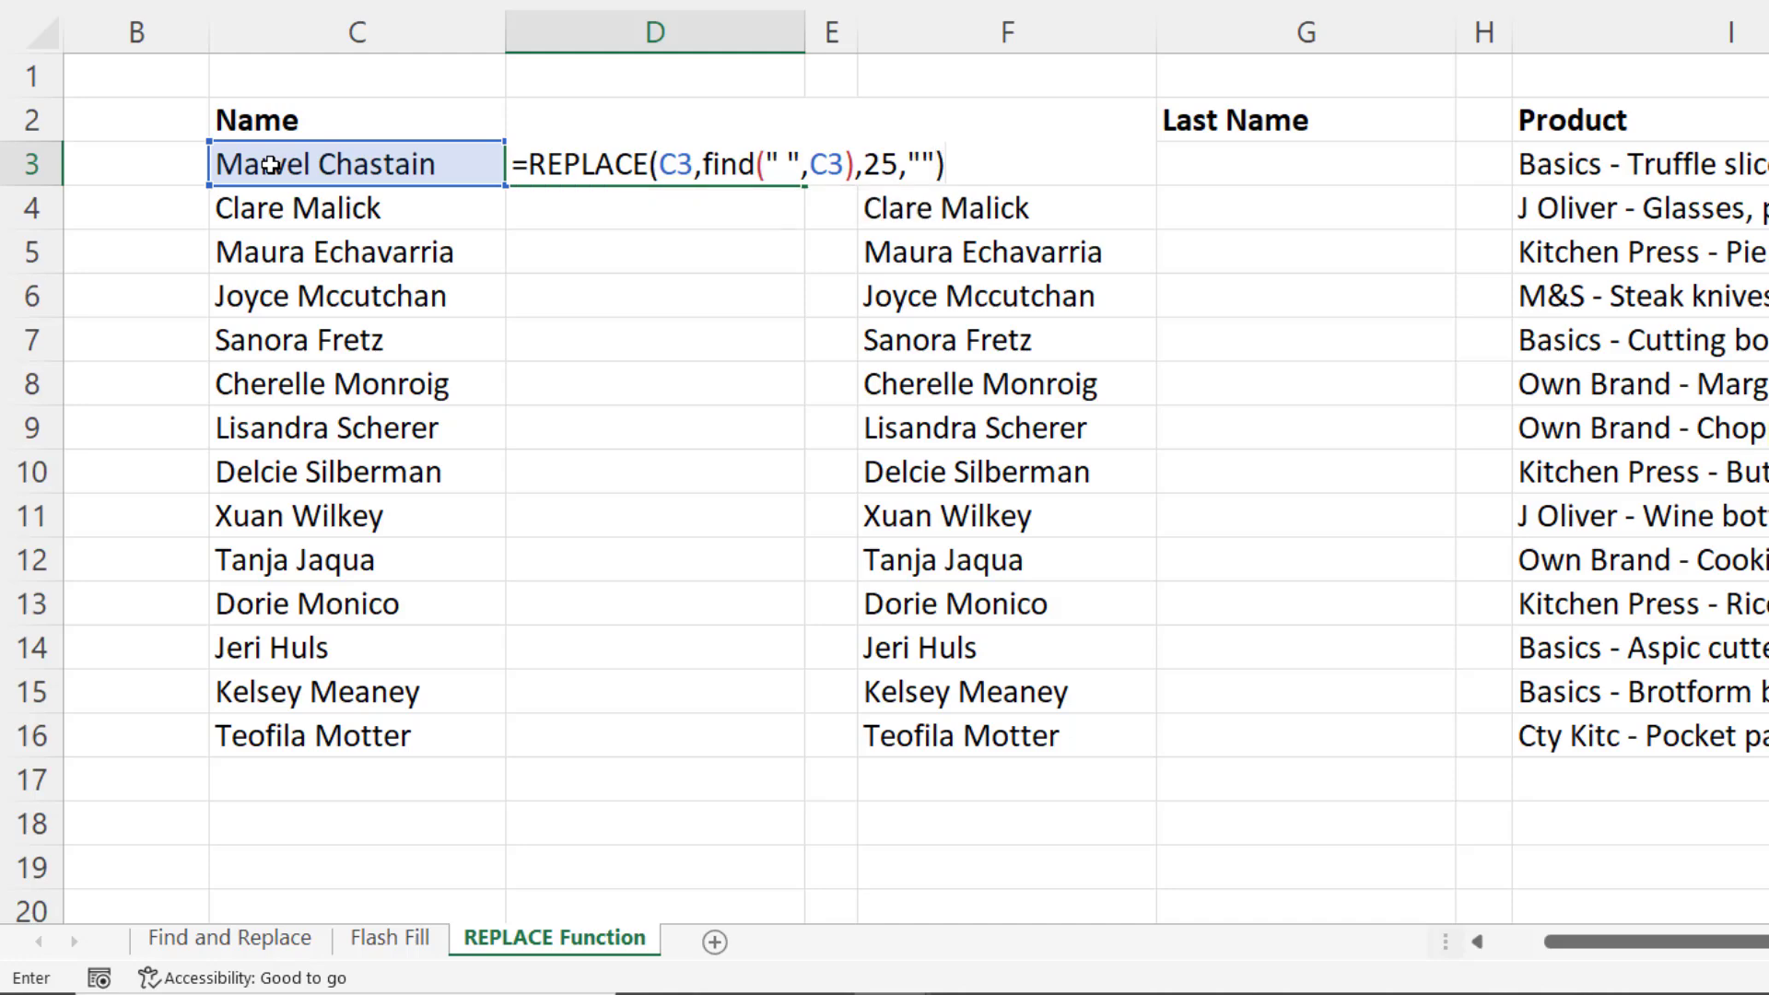
key(Return)
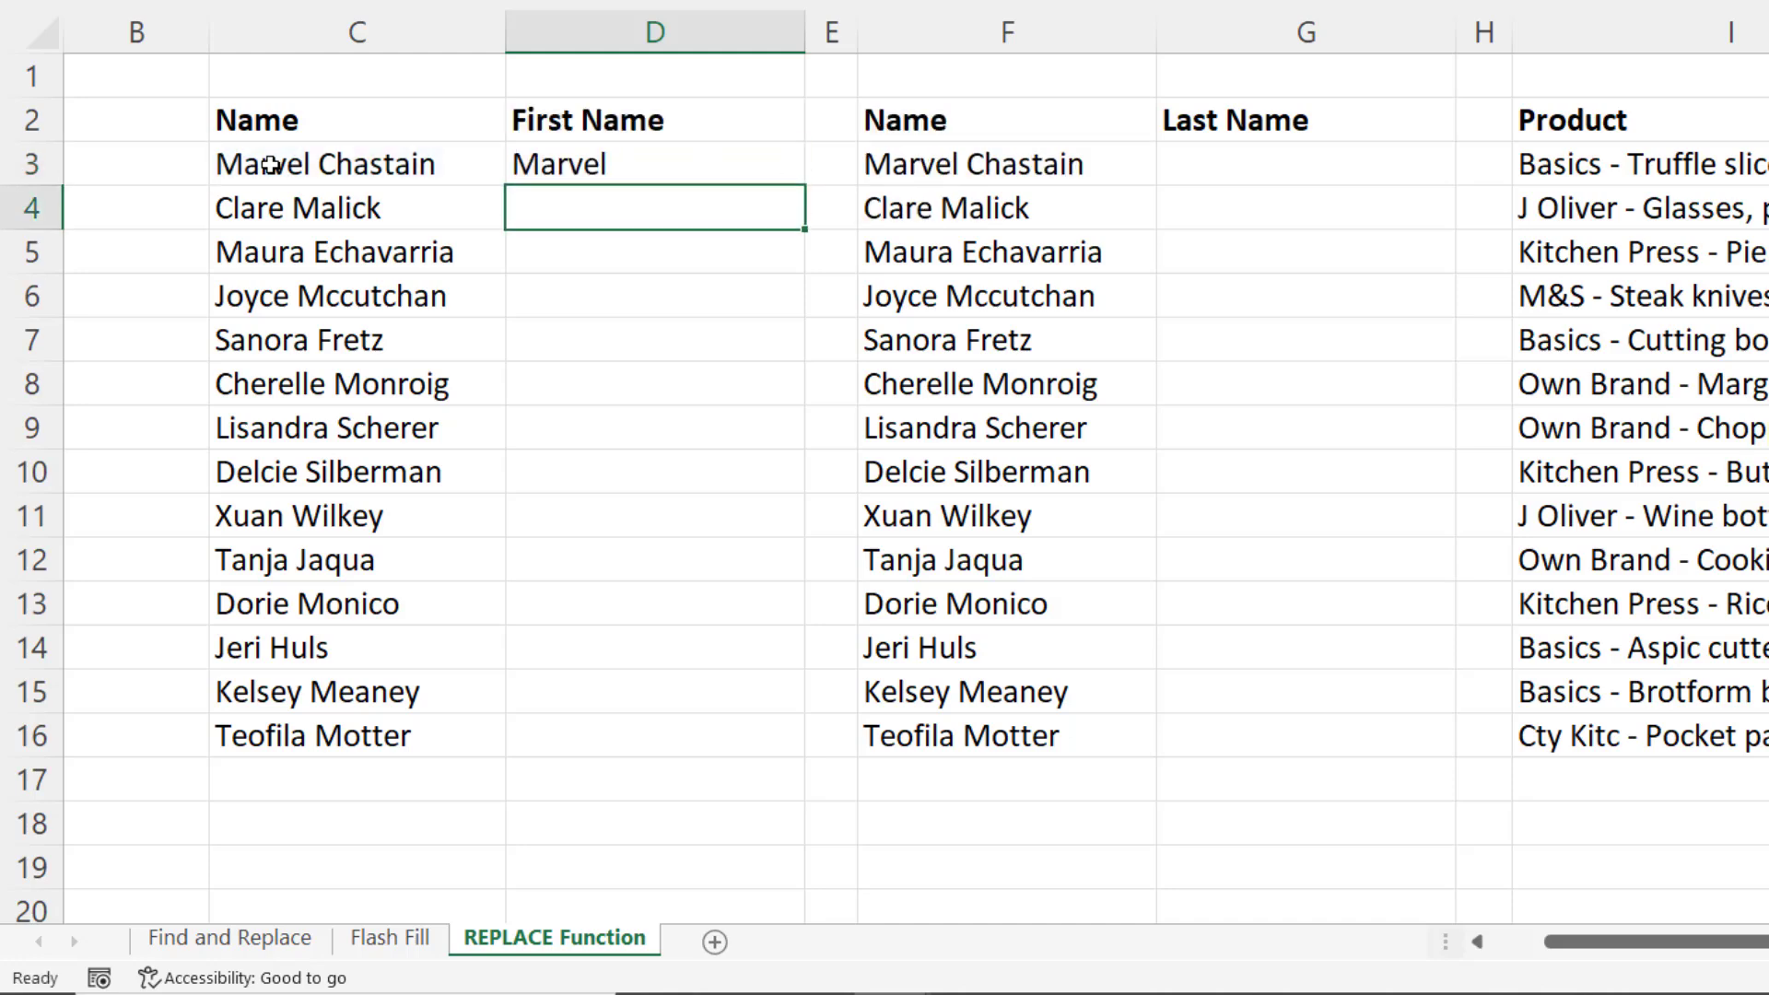
click(636, 172)
double_click(807, 187)
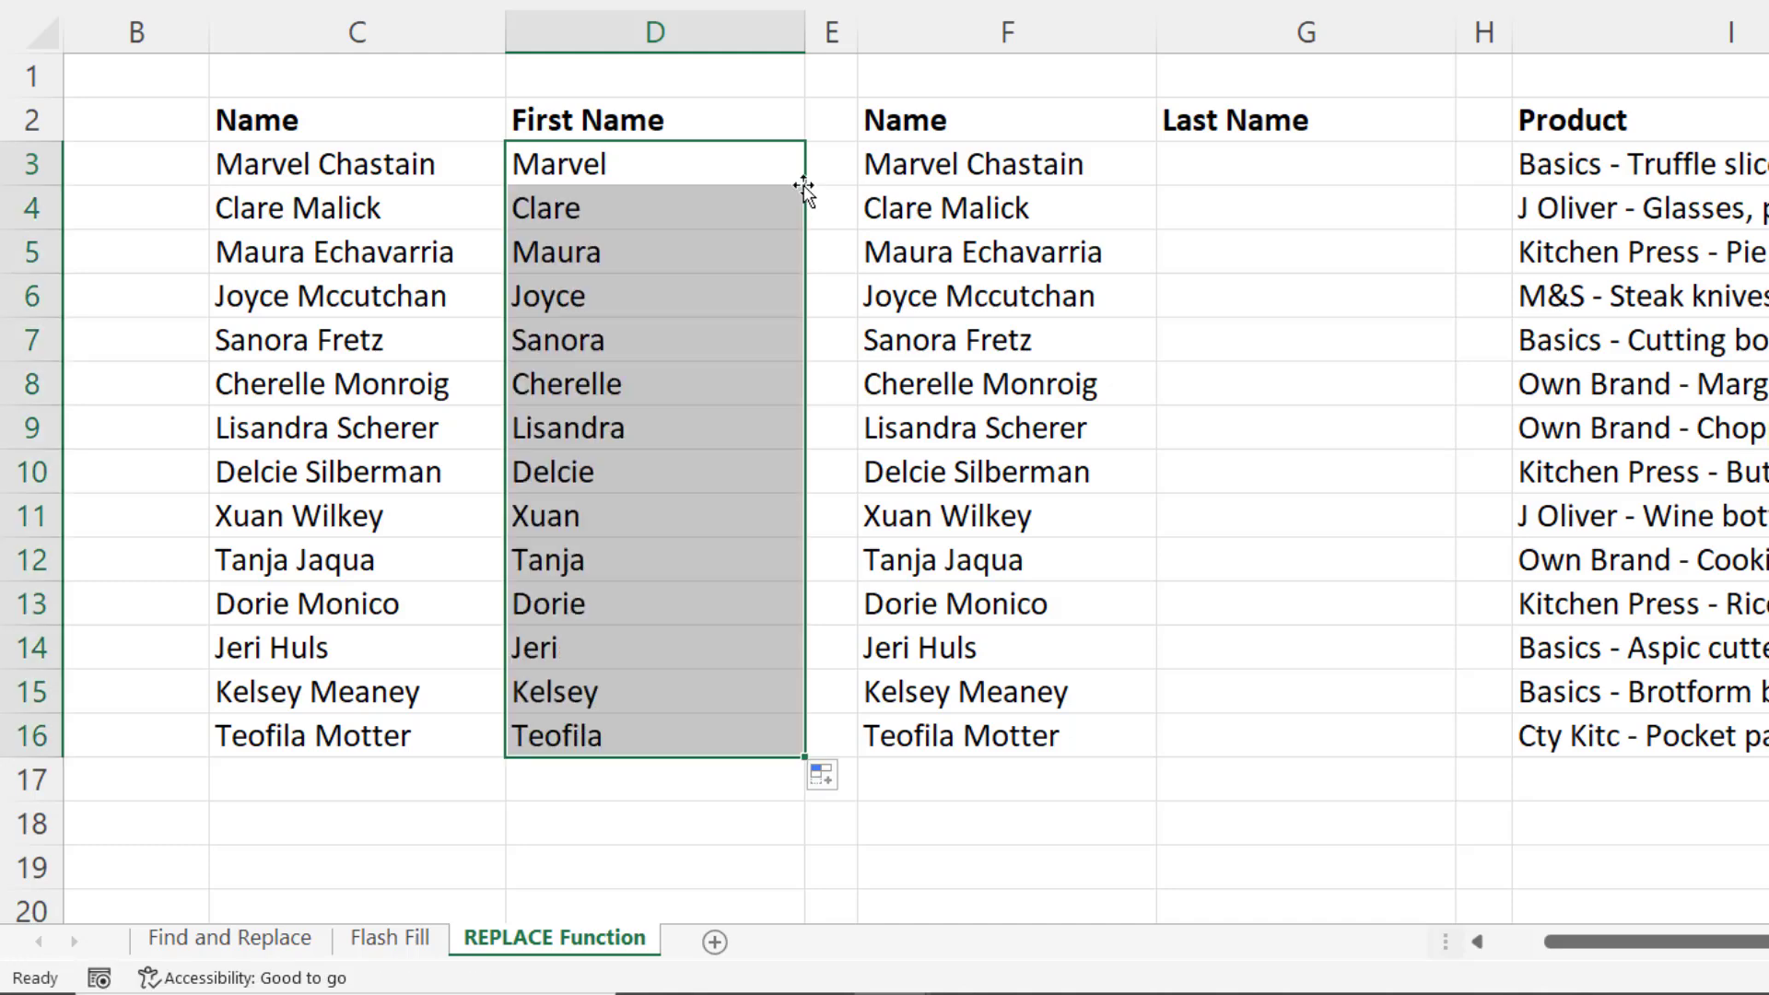
- Start a REPLACE formula in G3 with F3 as the old text and 1 as the start number
click(1226, 170)
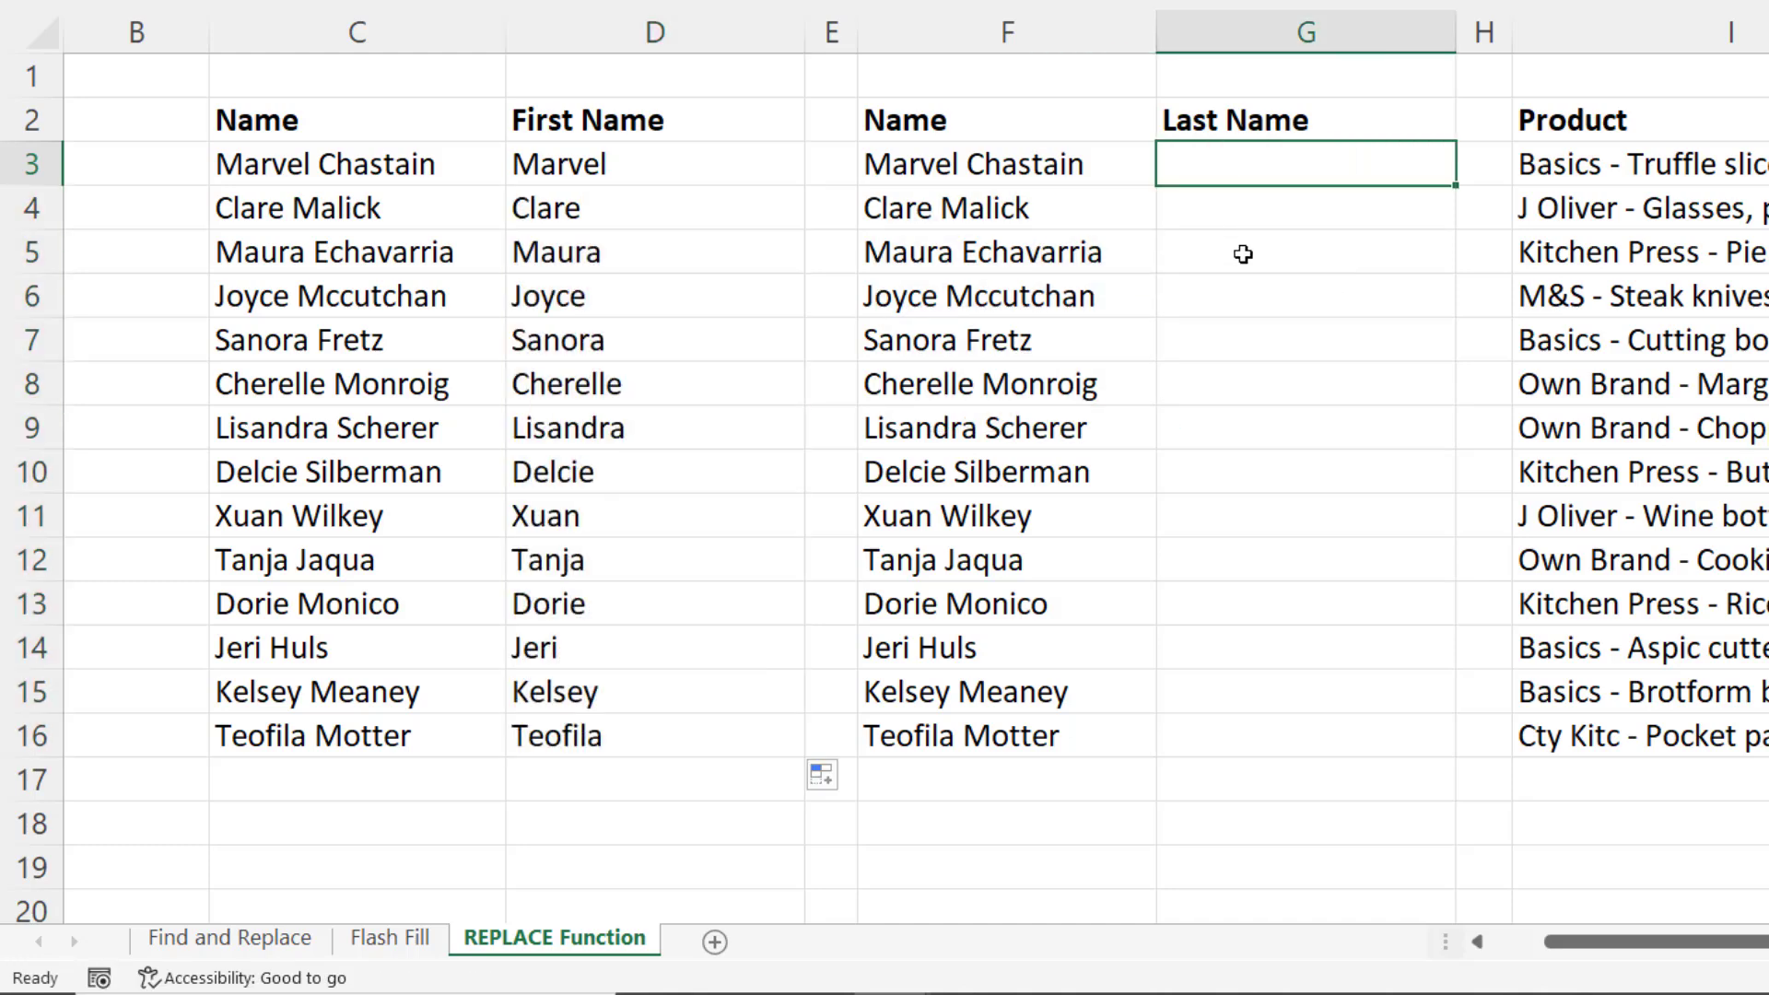
key(F2)
text(=RE)
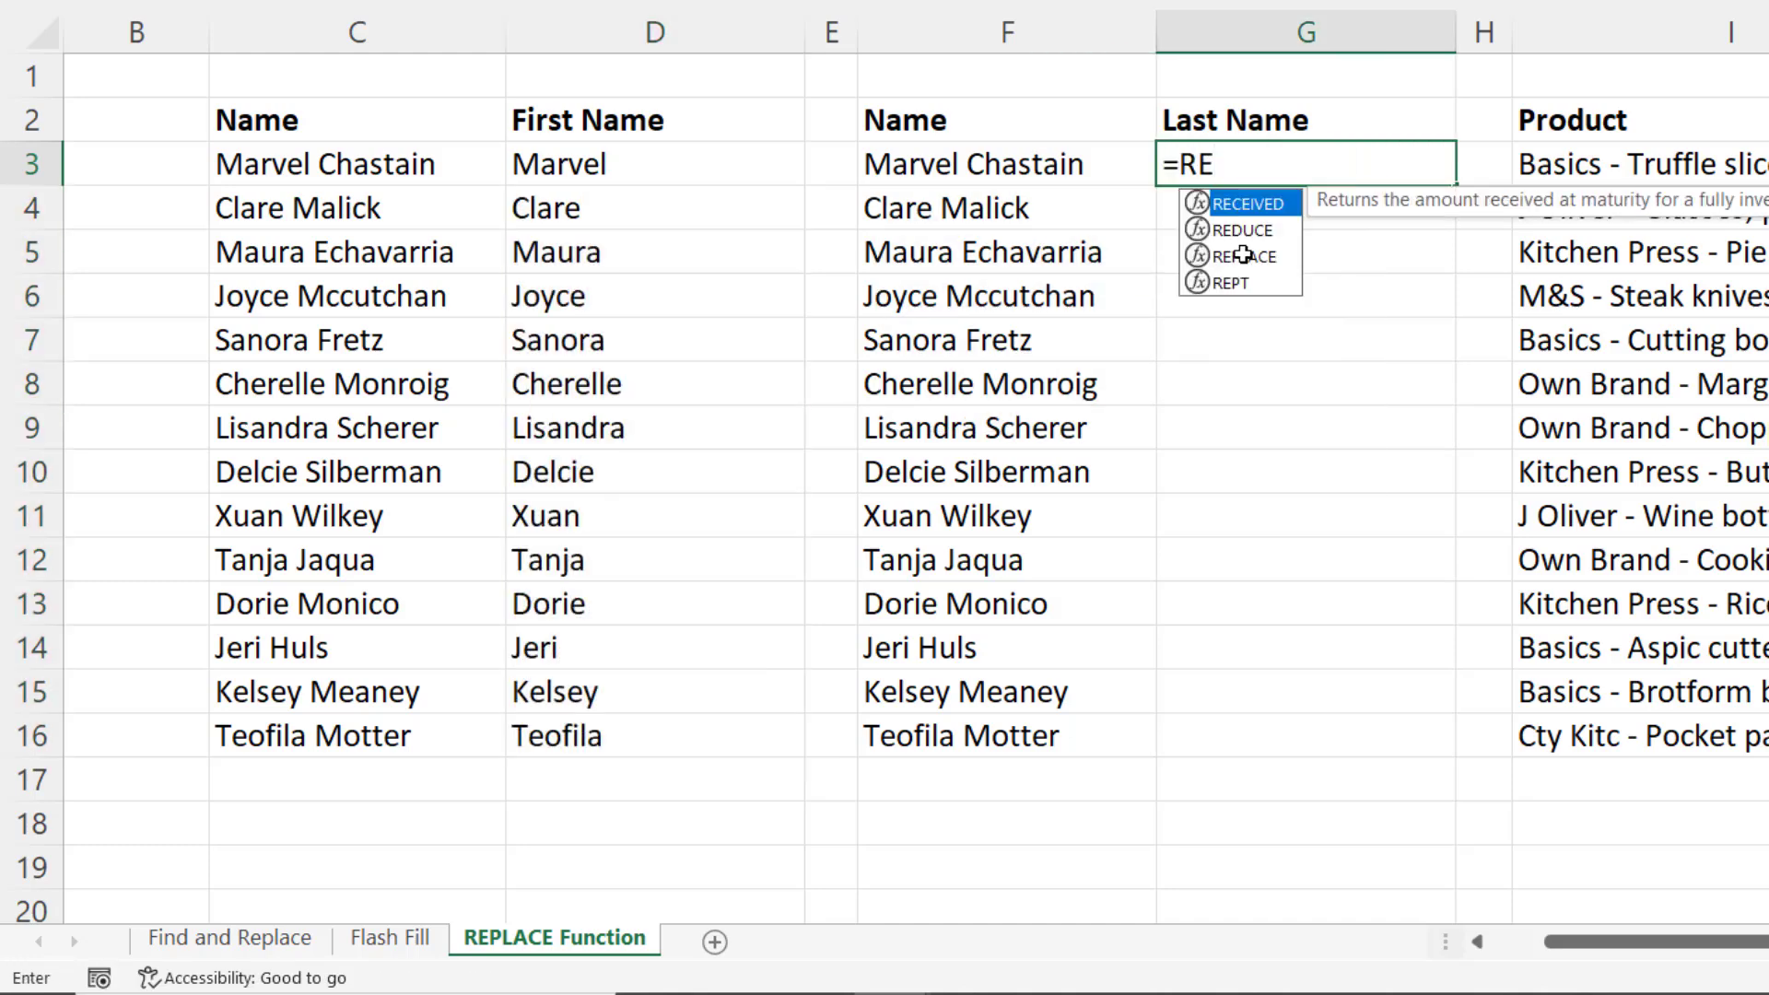
double_click(1244, 255)
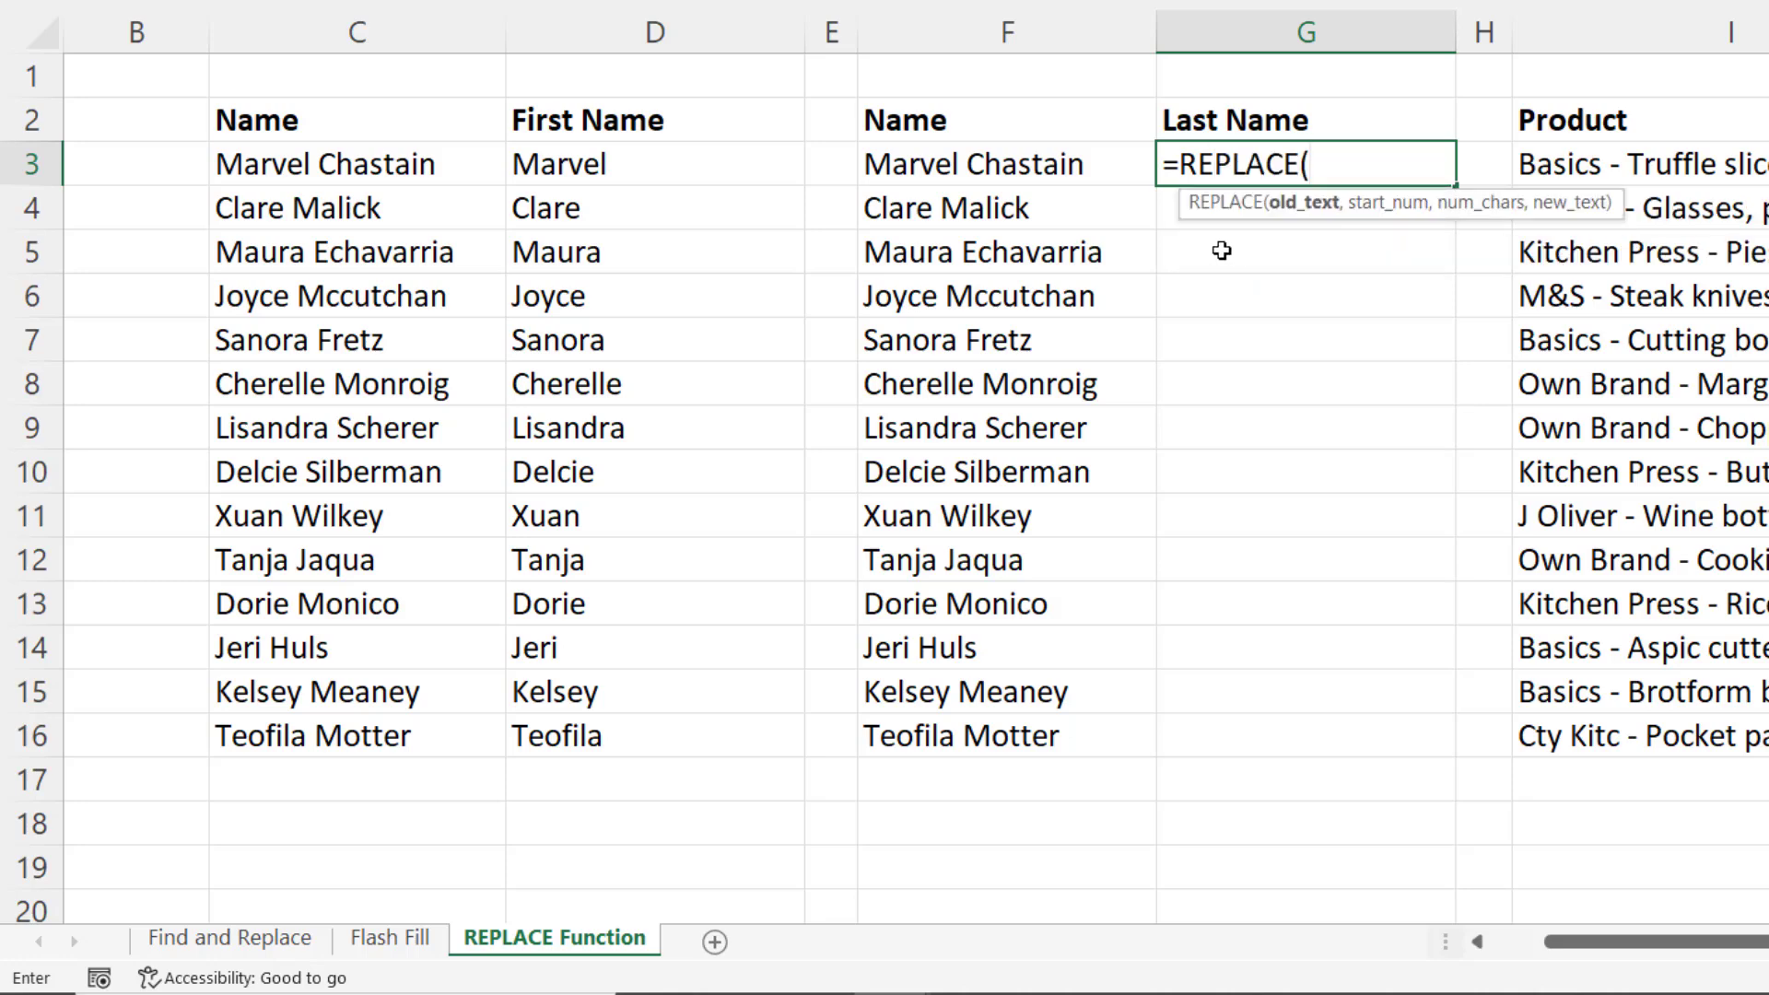
click(992, 164)
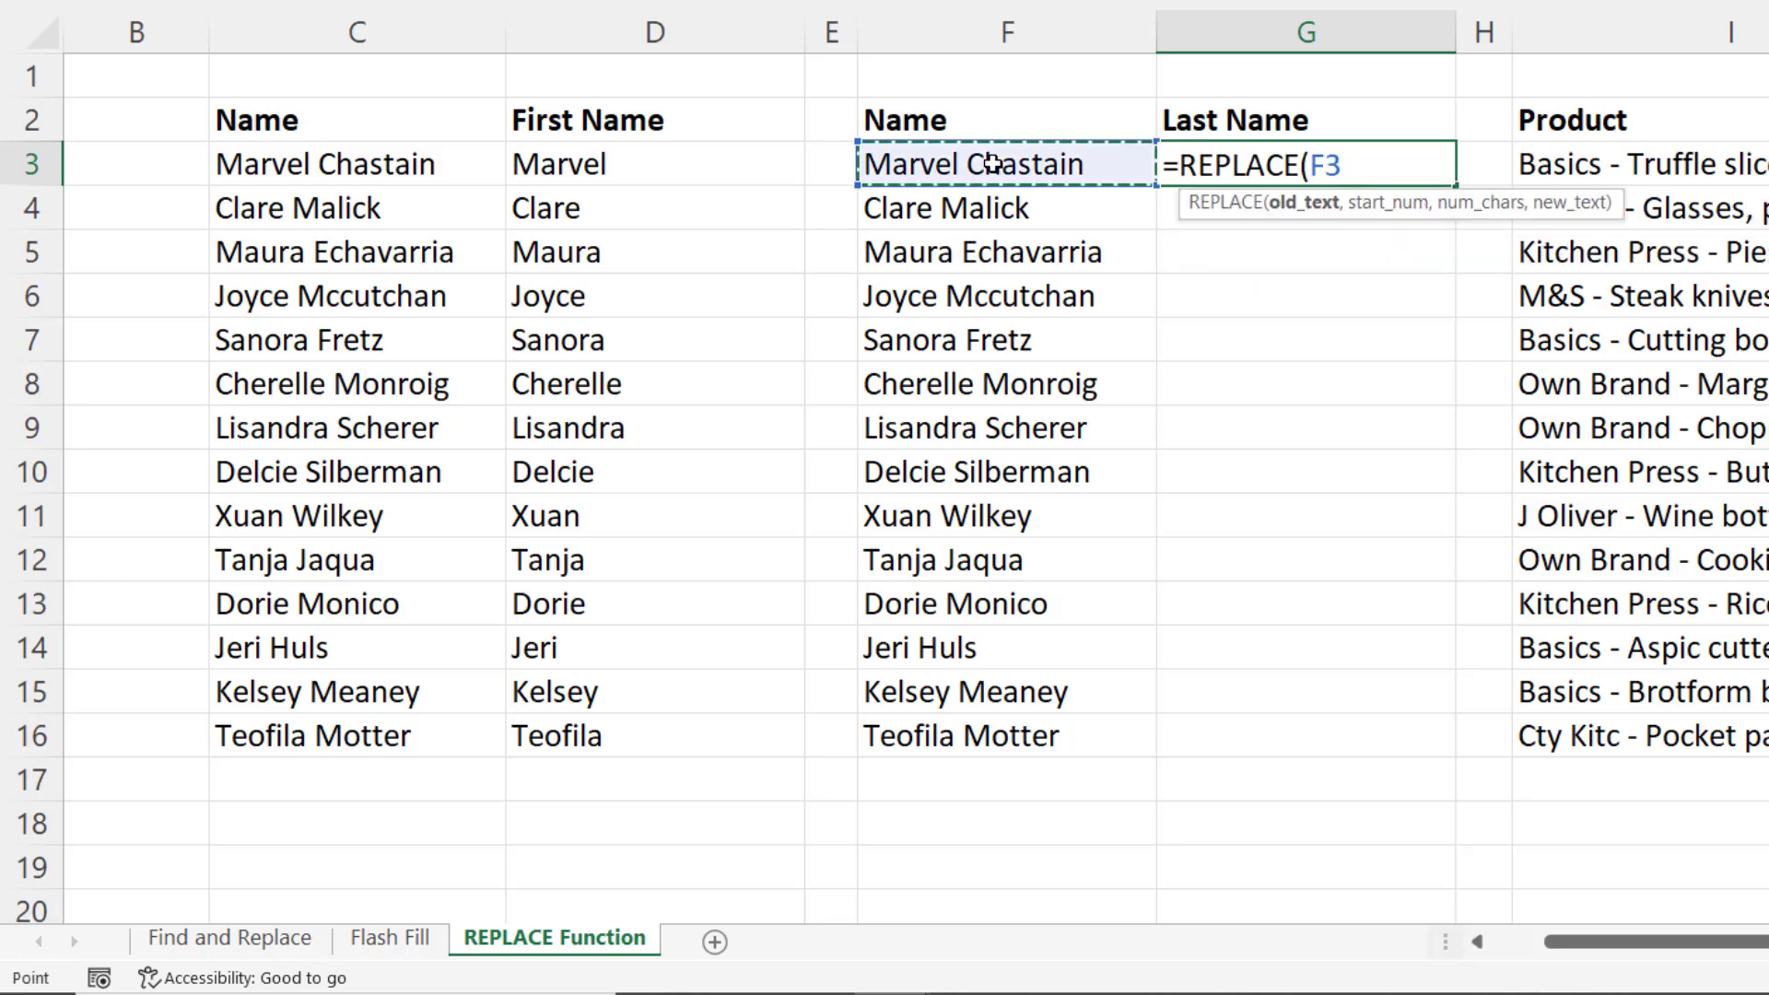
text(,)
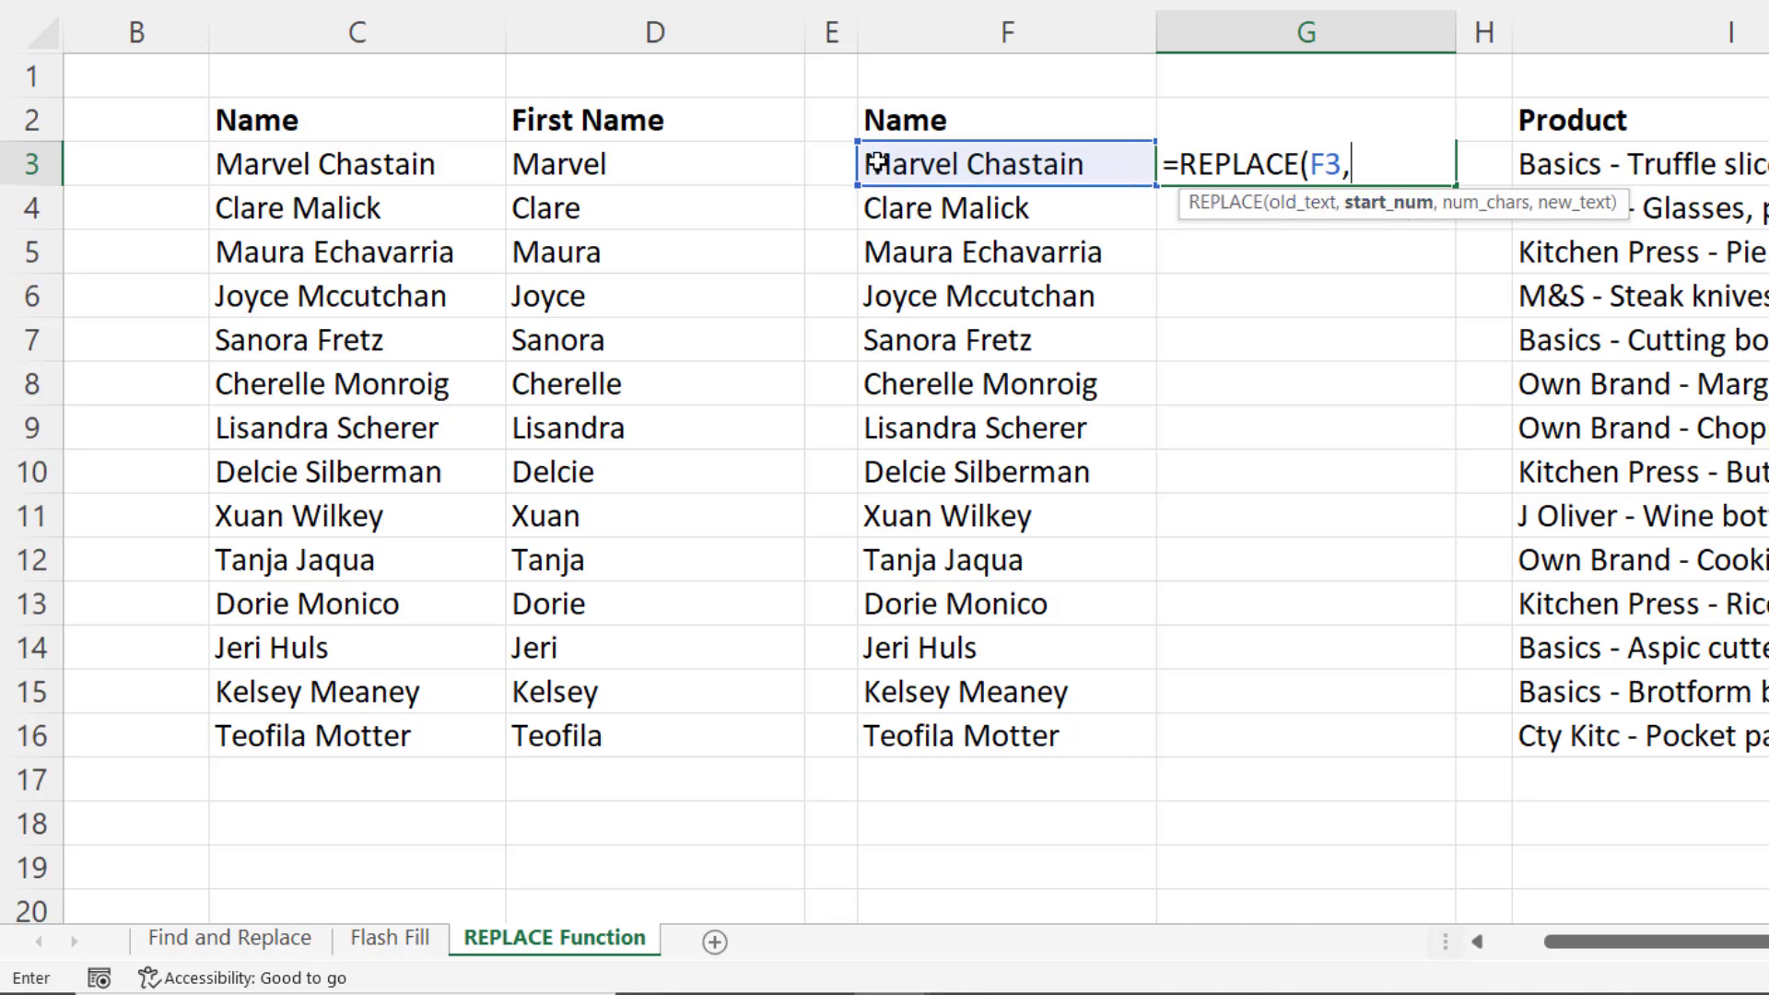
text(1,)
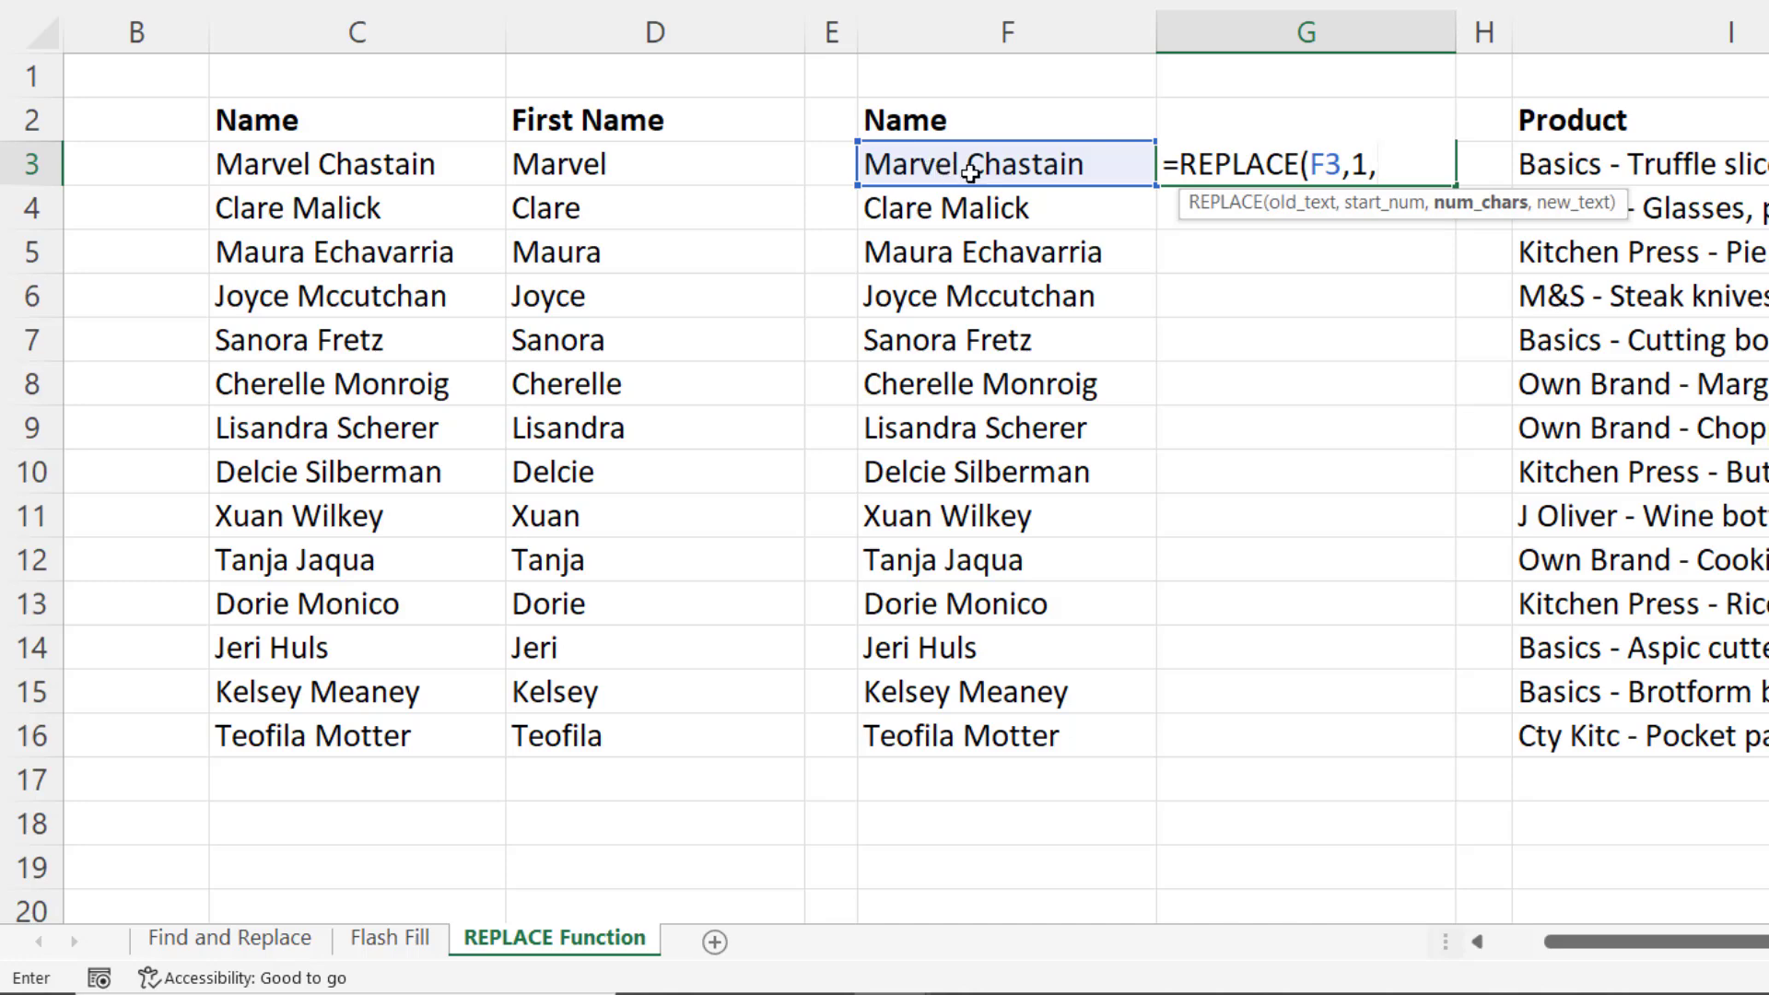
- Give G3's REPLACE formula FIND(" ",F3) as the number of characters, covering everything up to the space in the name
text(FIND)
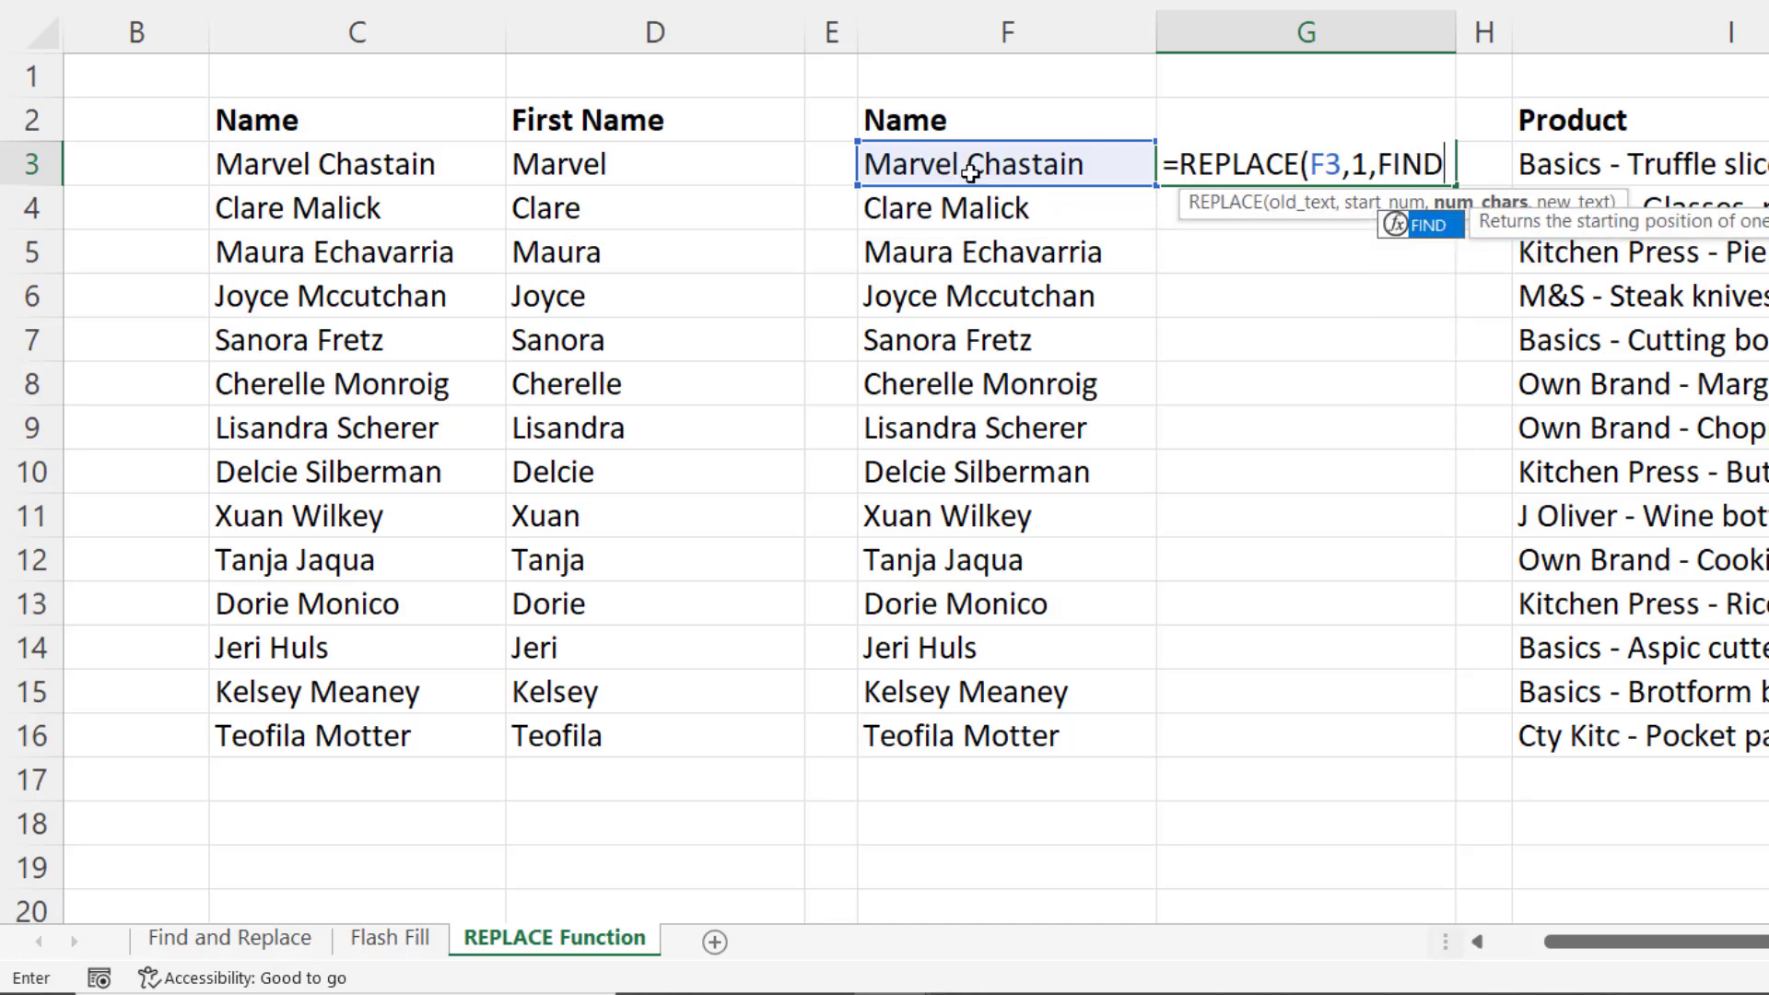
text(()
text(" ")
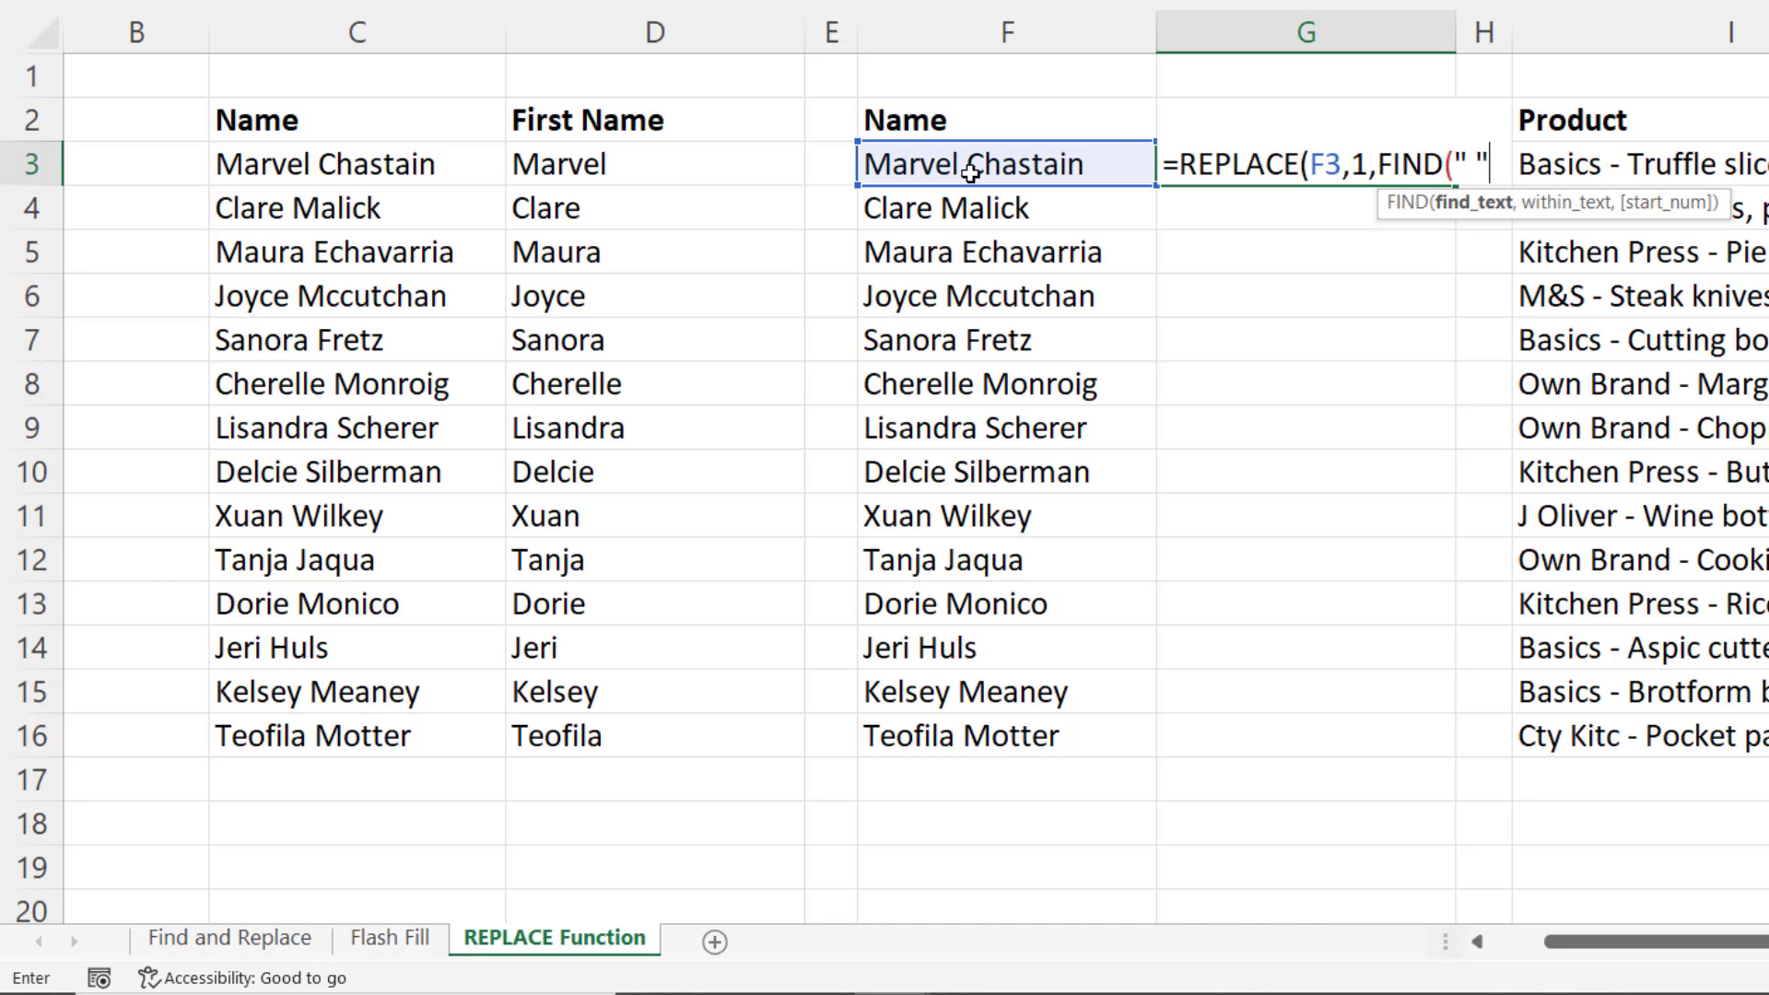
text(,)
click(971, 172)
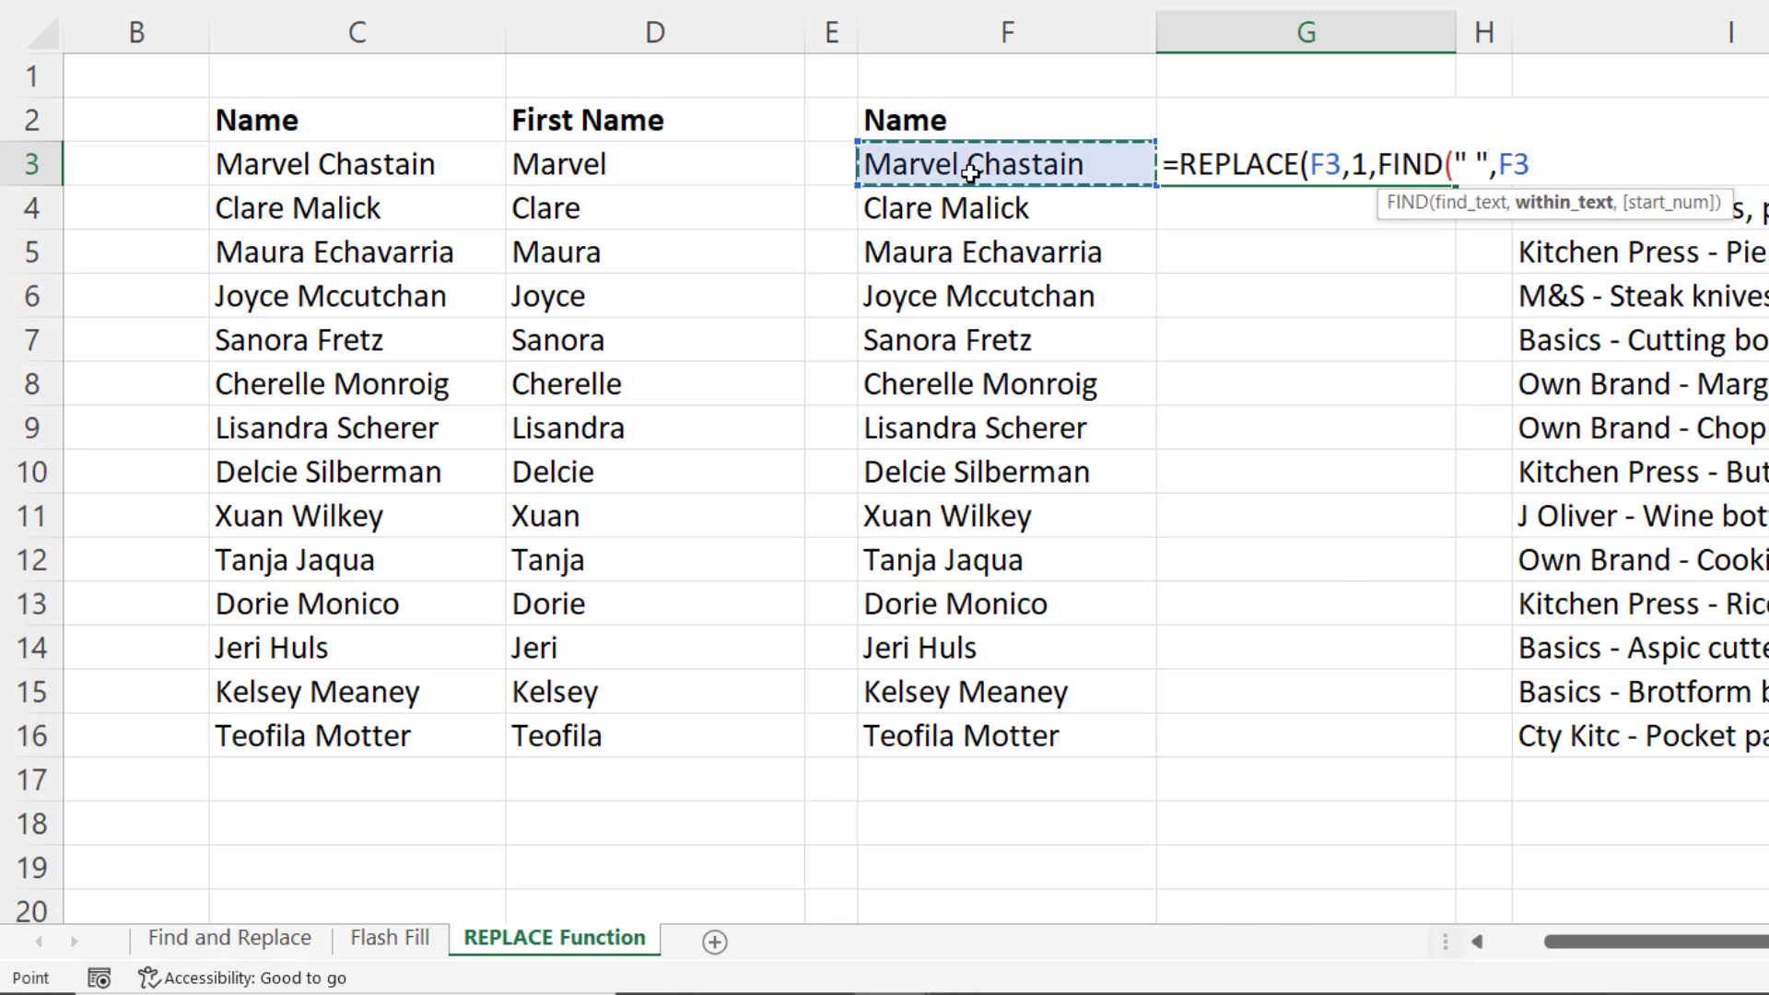
text(),)
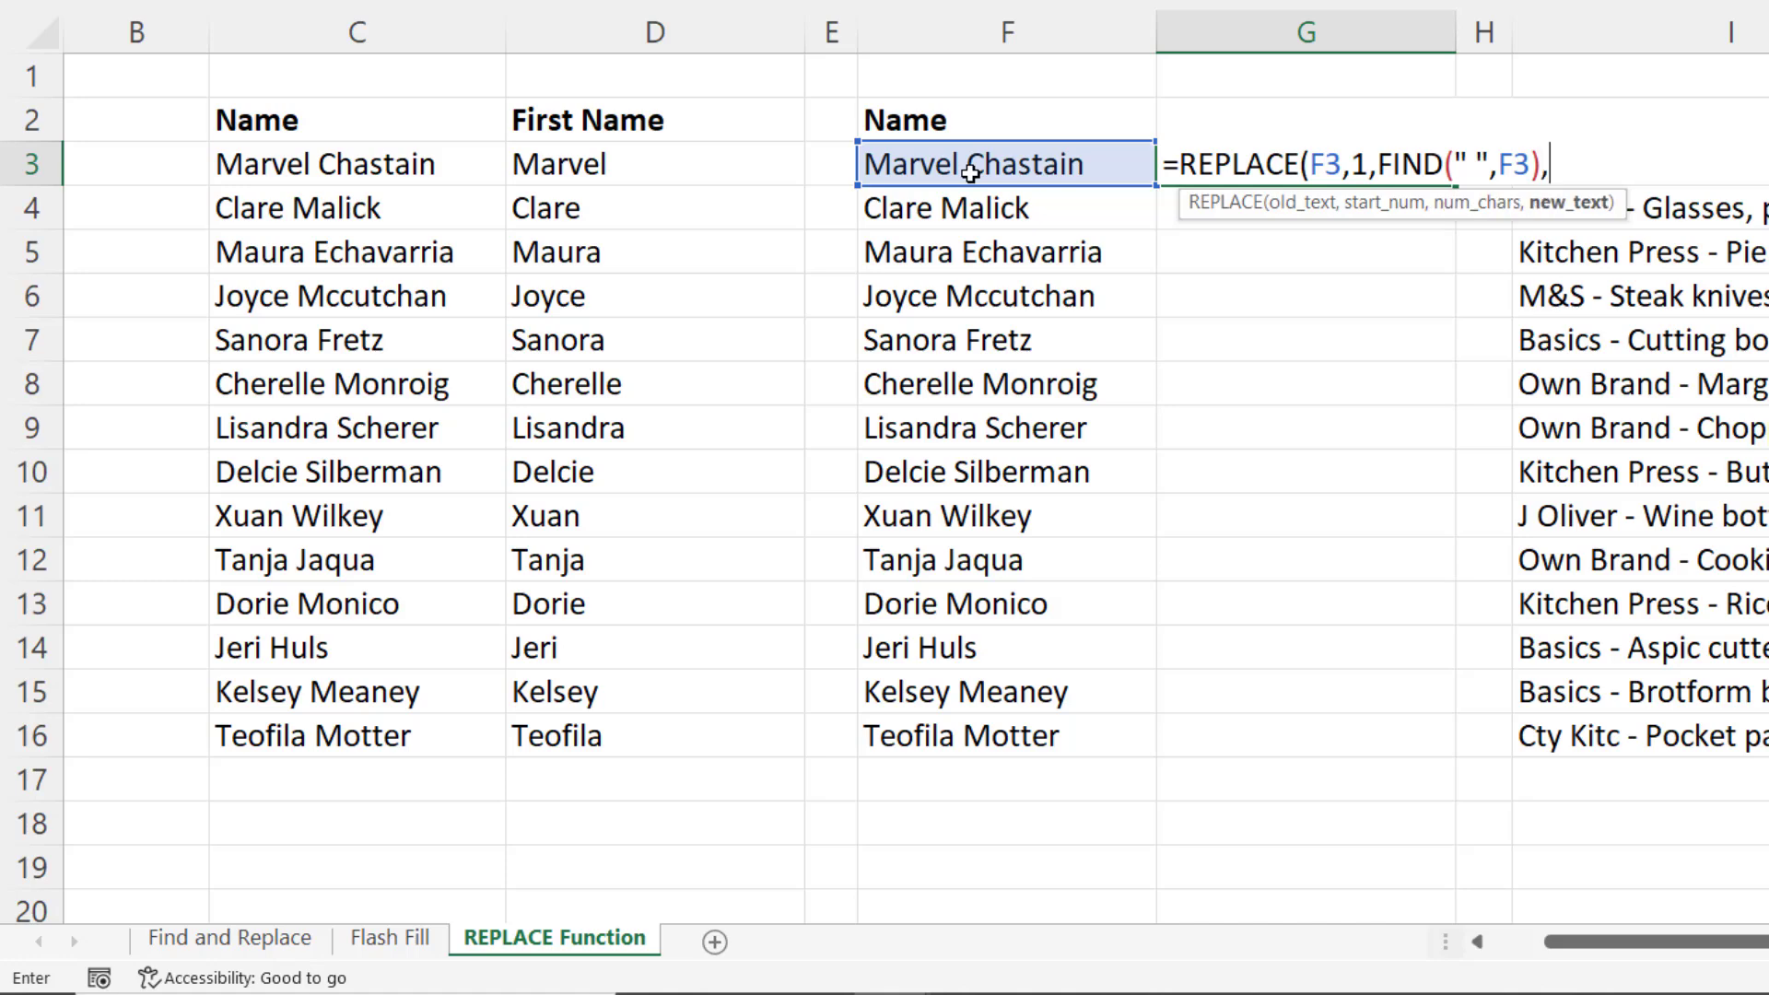
- Complete G3's formula with "" as the new text, and fill it down to G16
text(""))
key(Return)
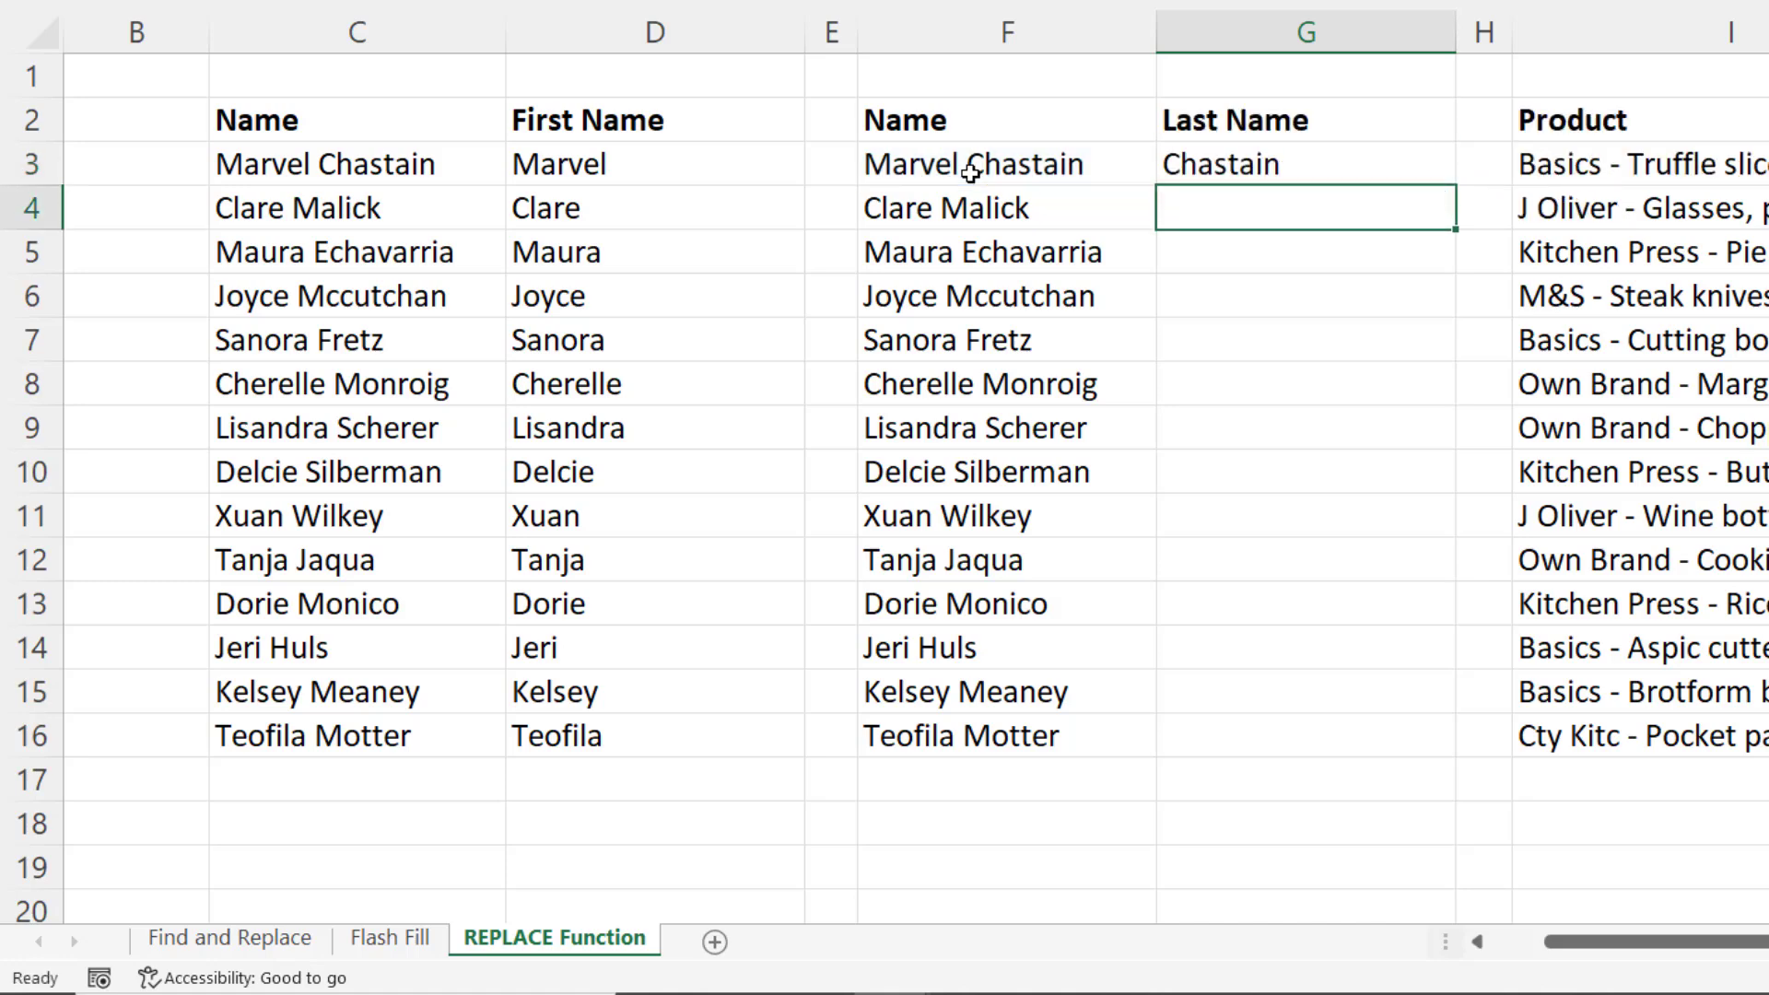
click(1309, 156)
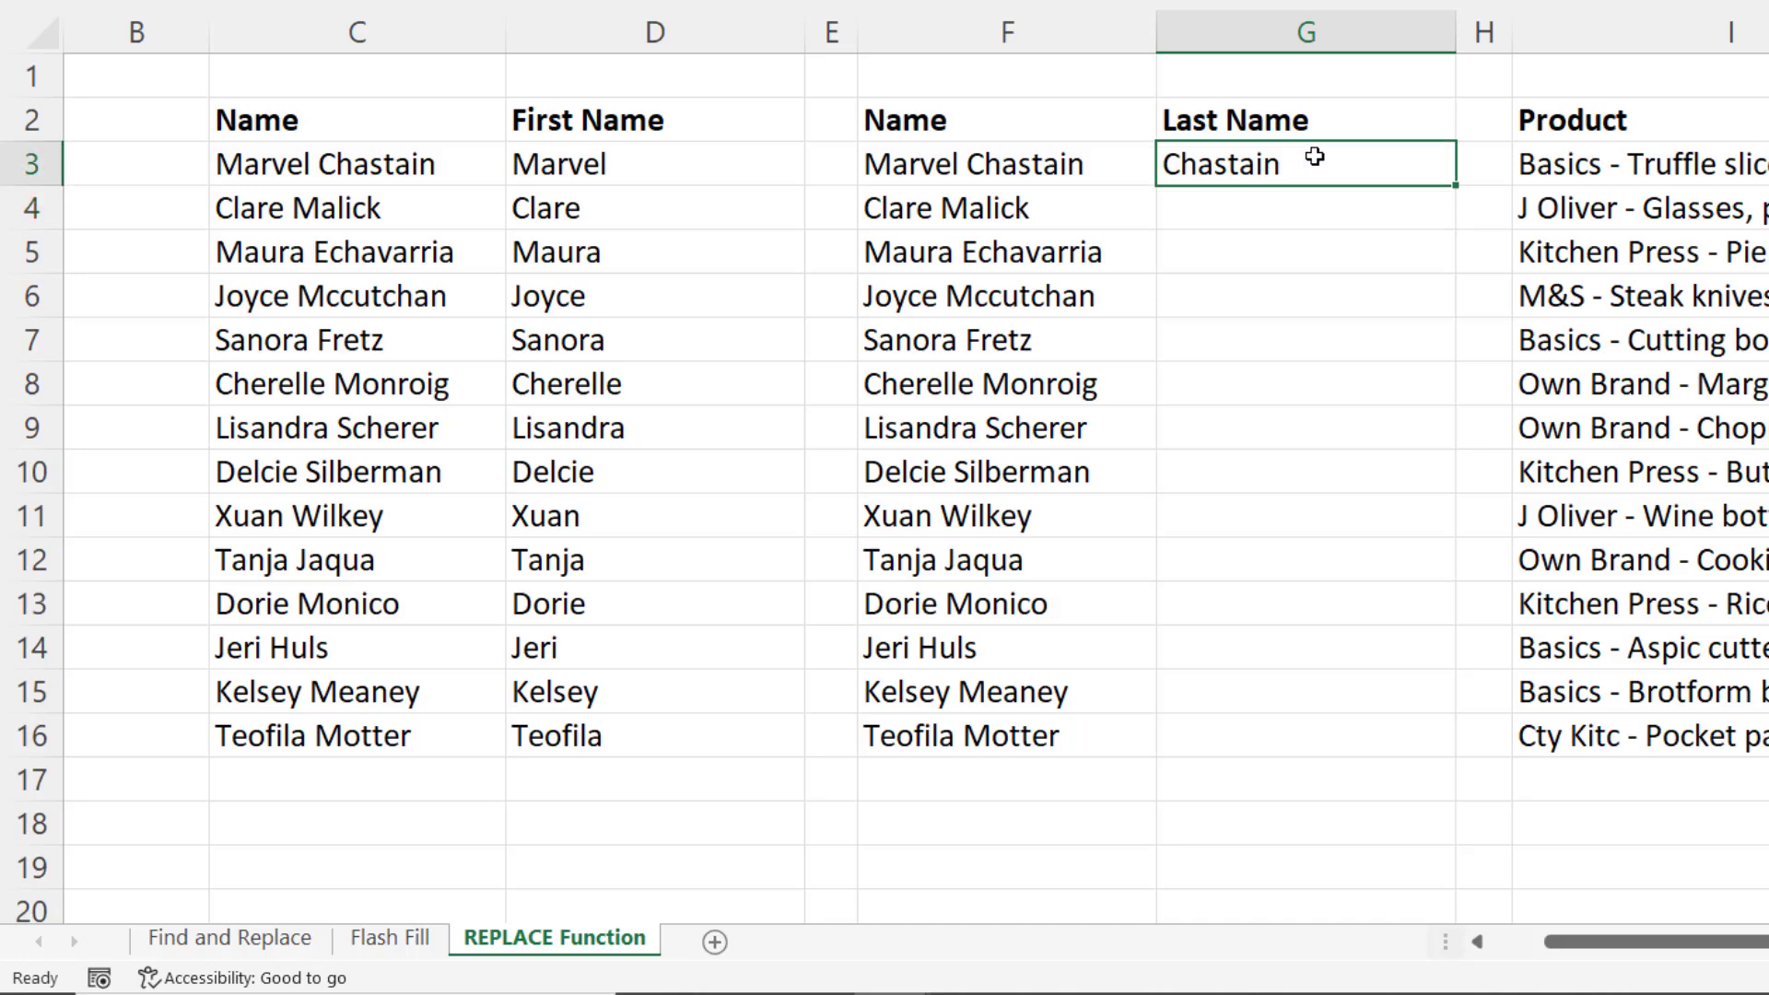
double_click(1456, 187)
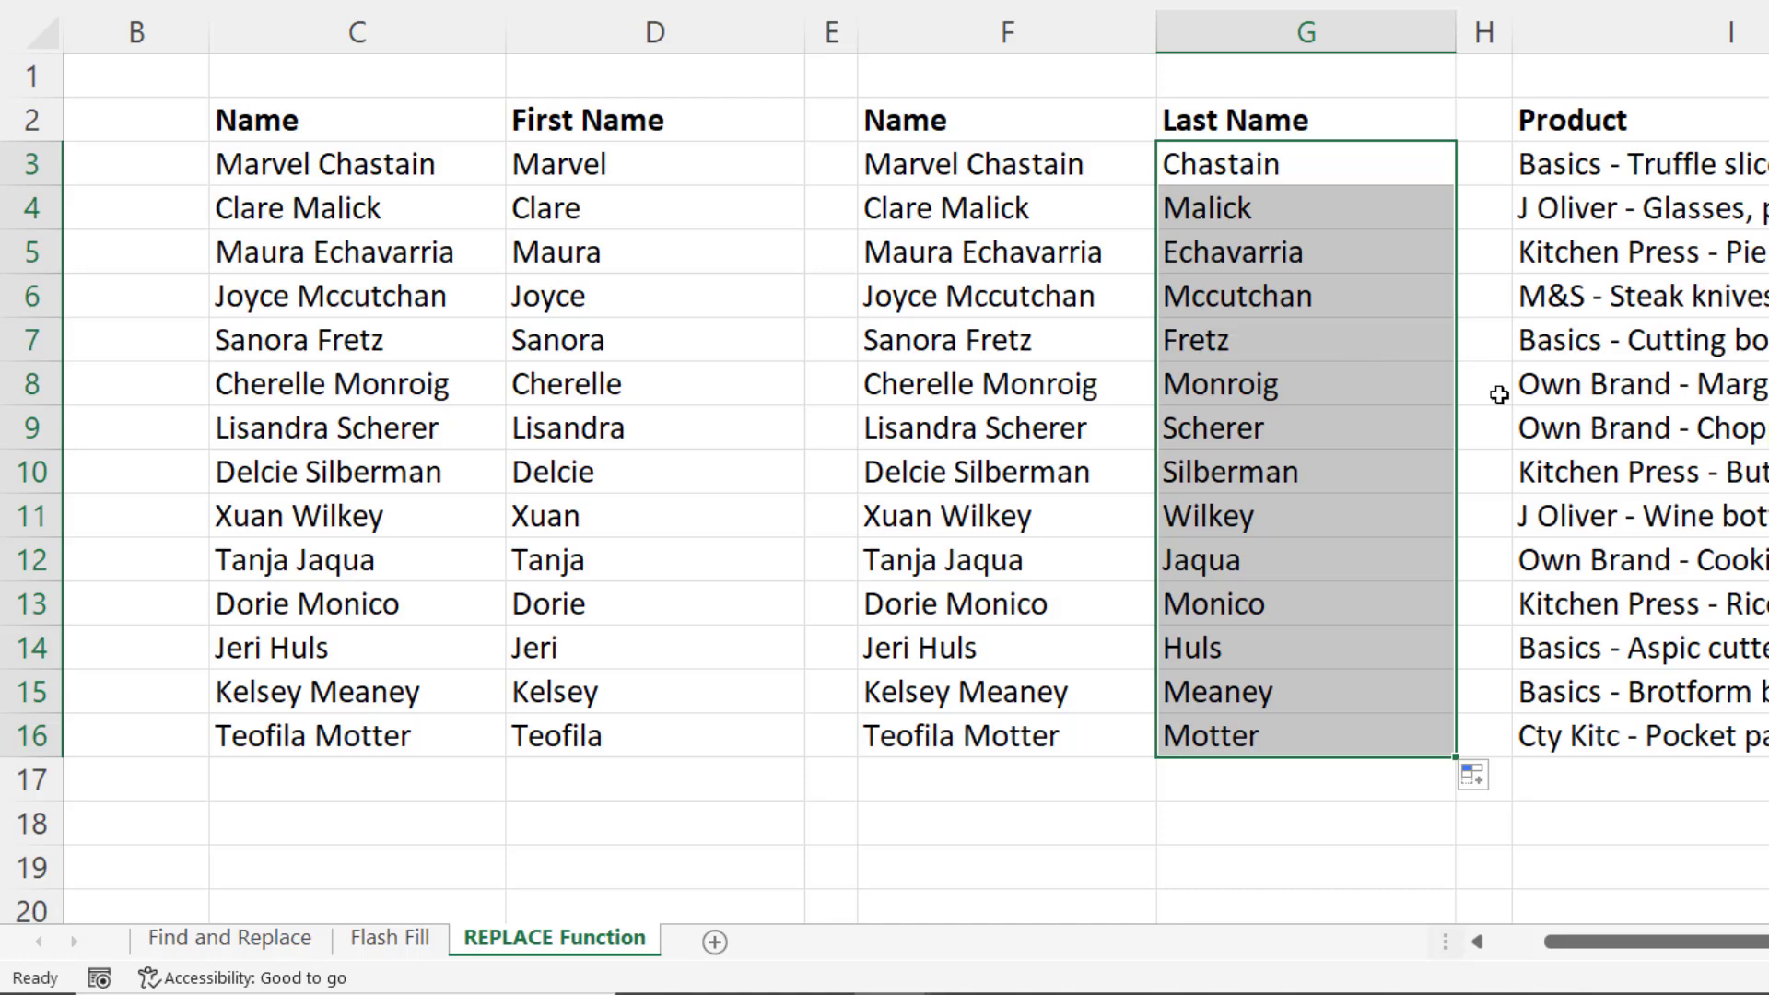
- In J3 of the Exclude Brand column, start a REPLACE formula with I3 as the old text and 1 as the start number
drag(1716, 942, 1768, 942)
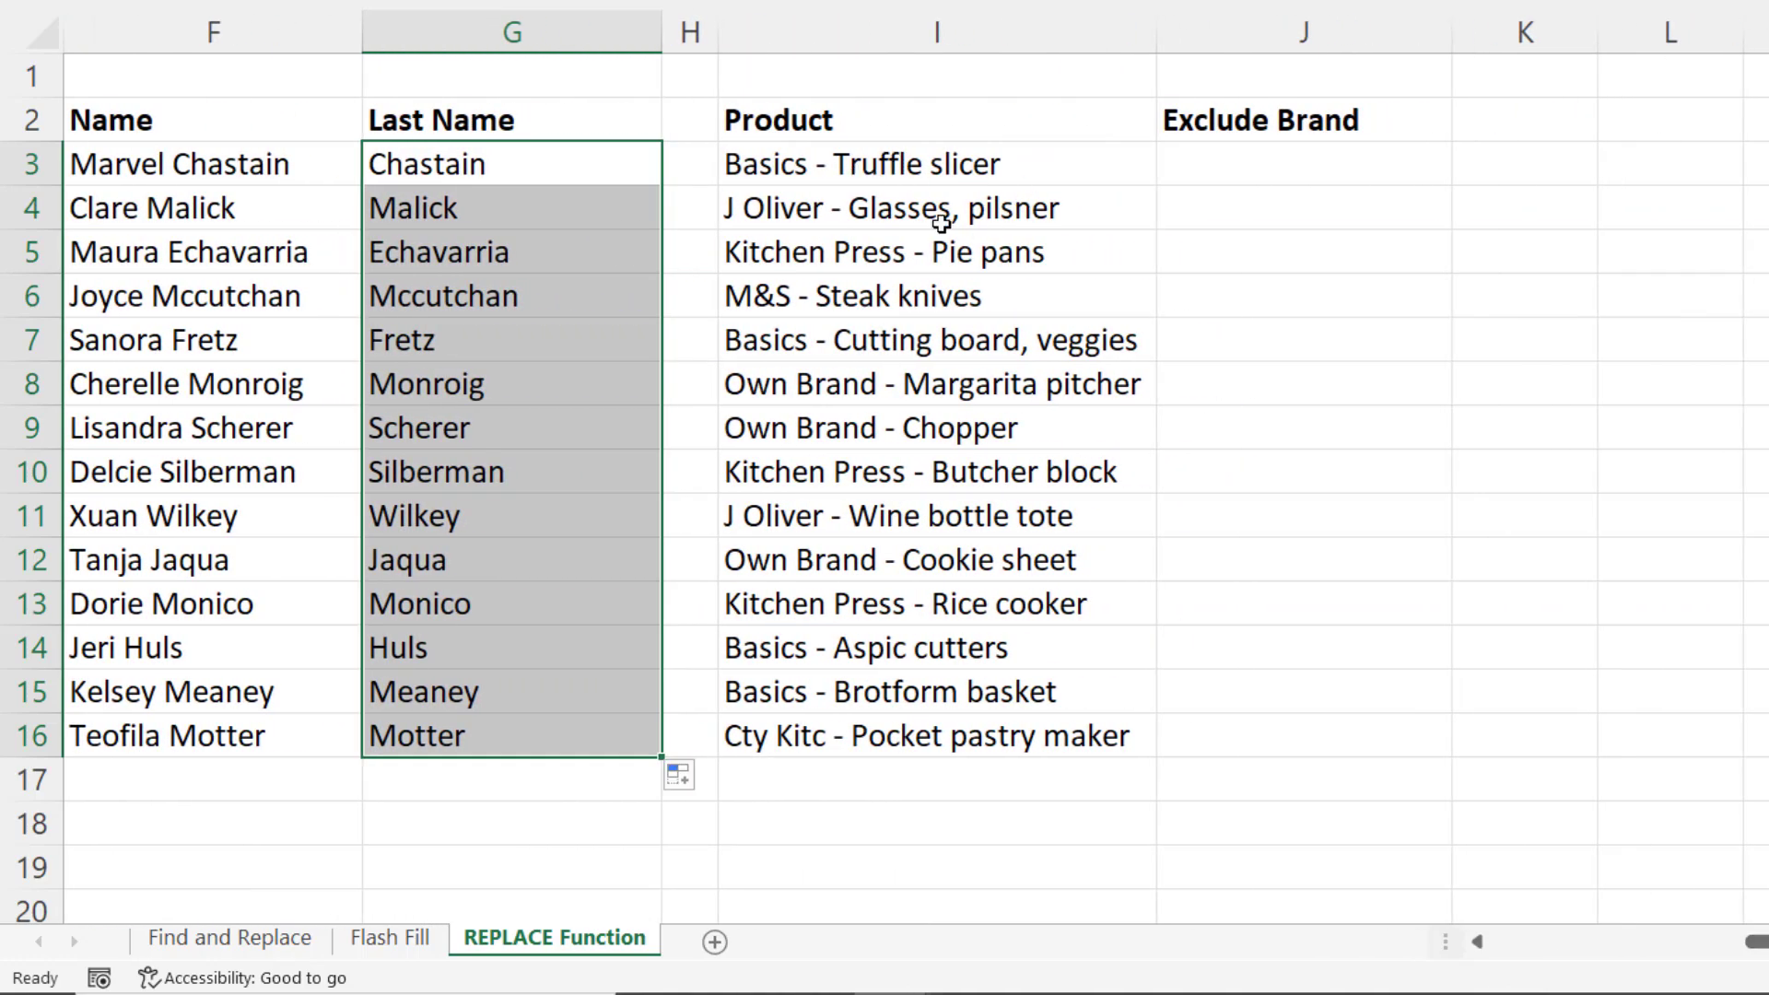
click(1221, 163)
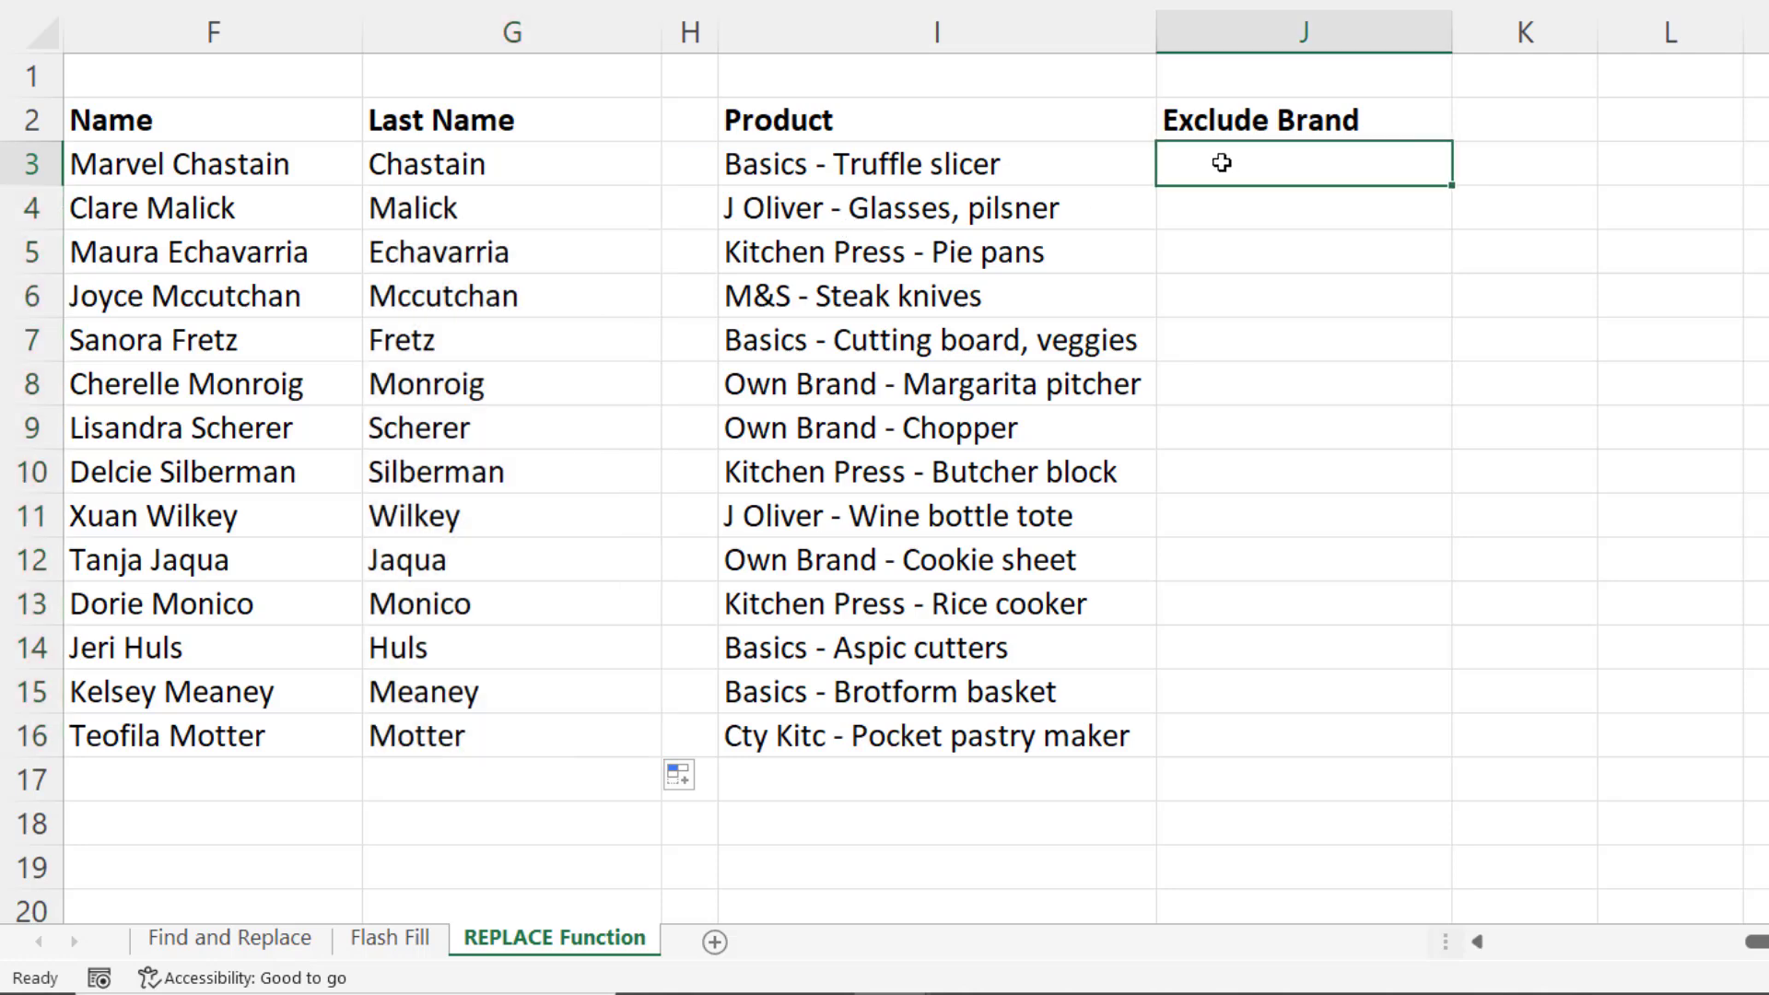
text(=REPLA)
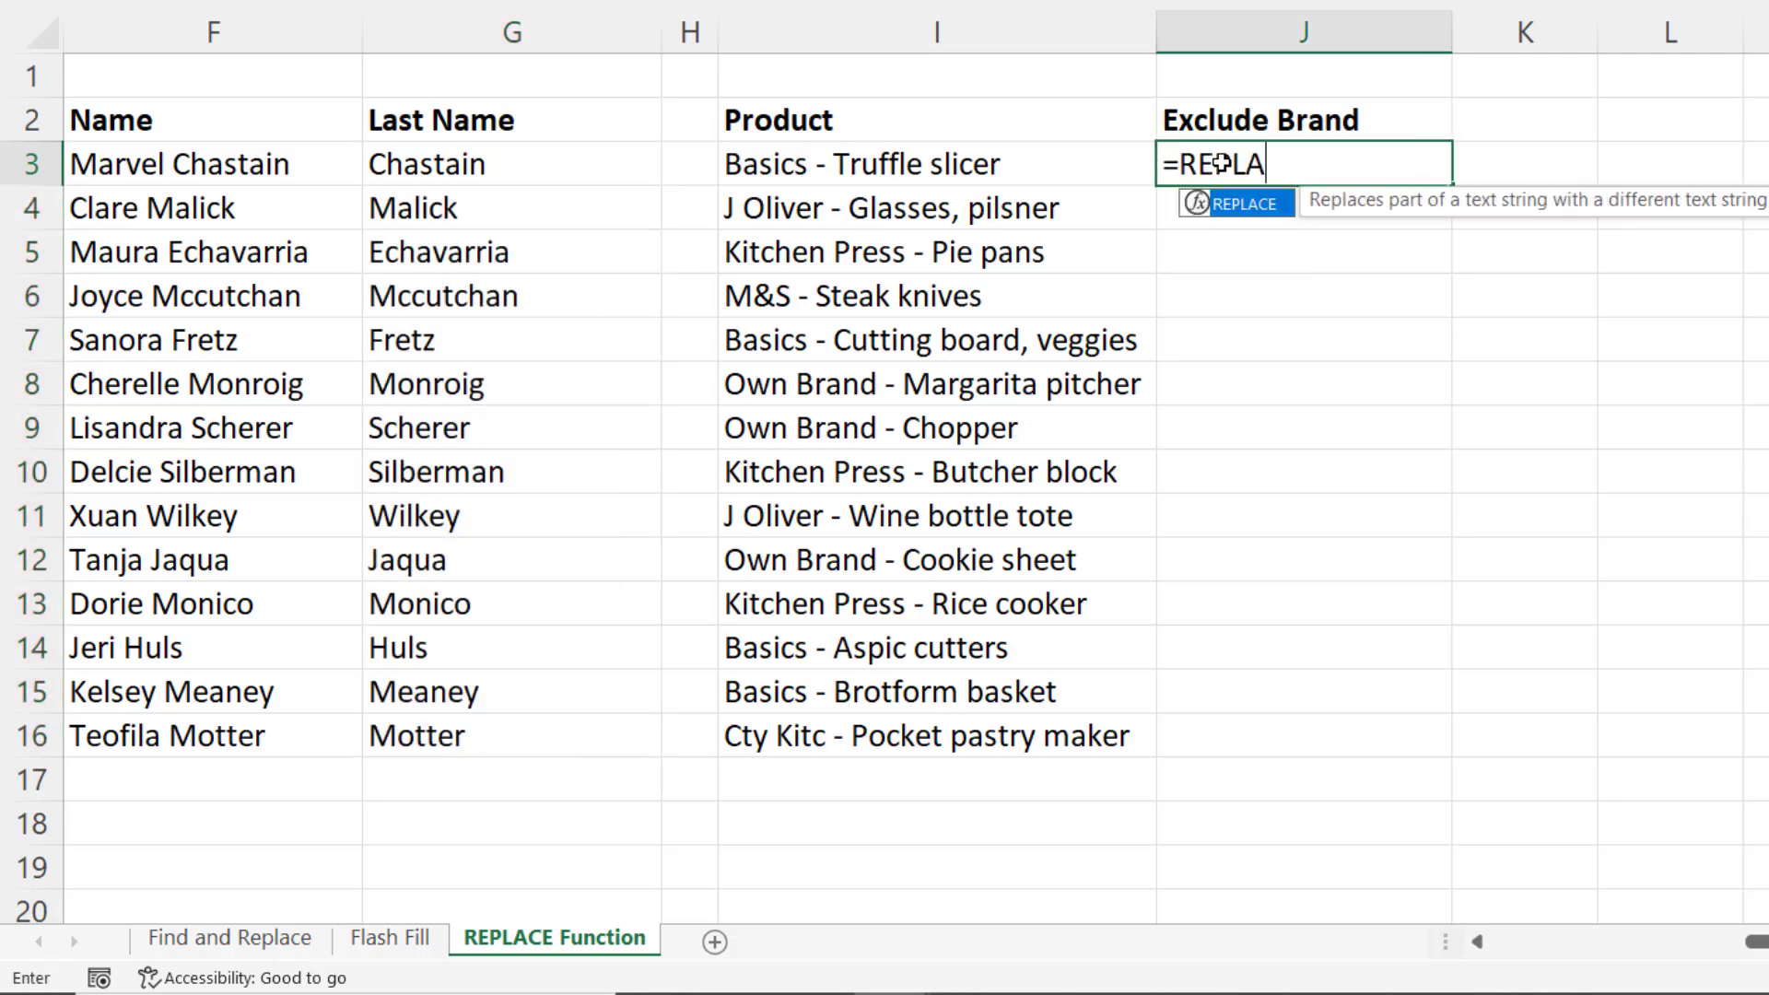
text(CE()
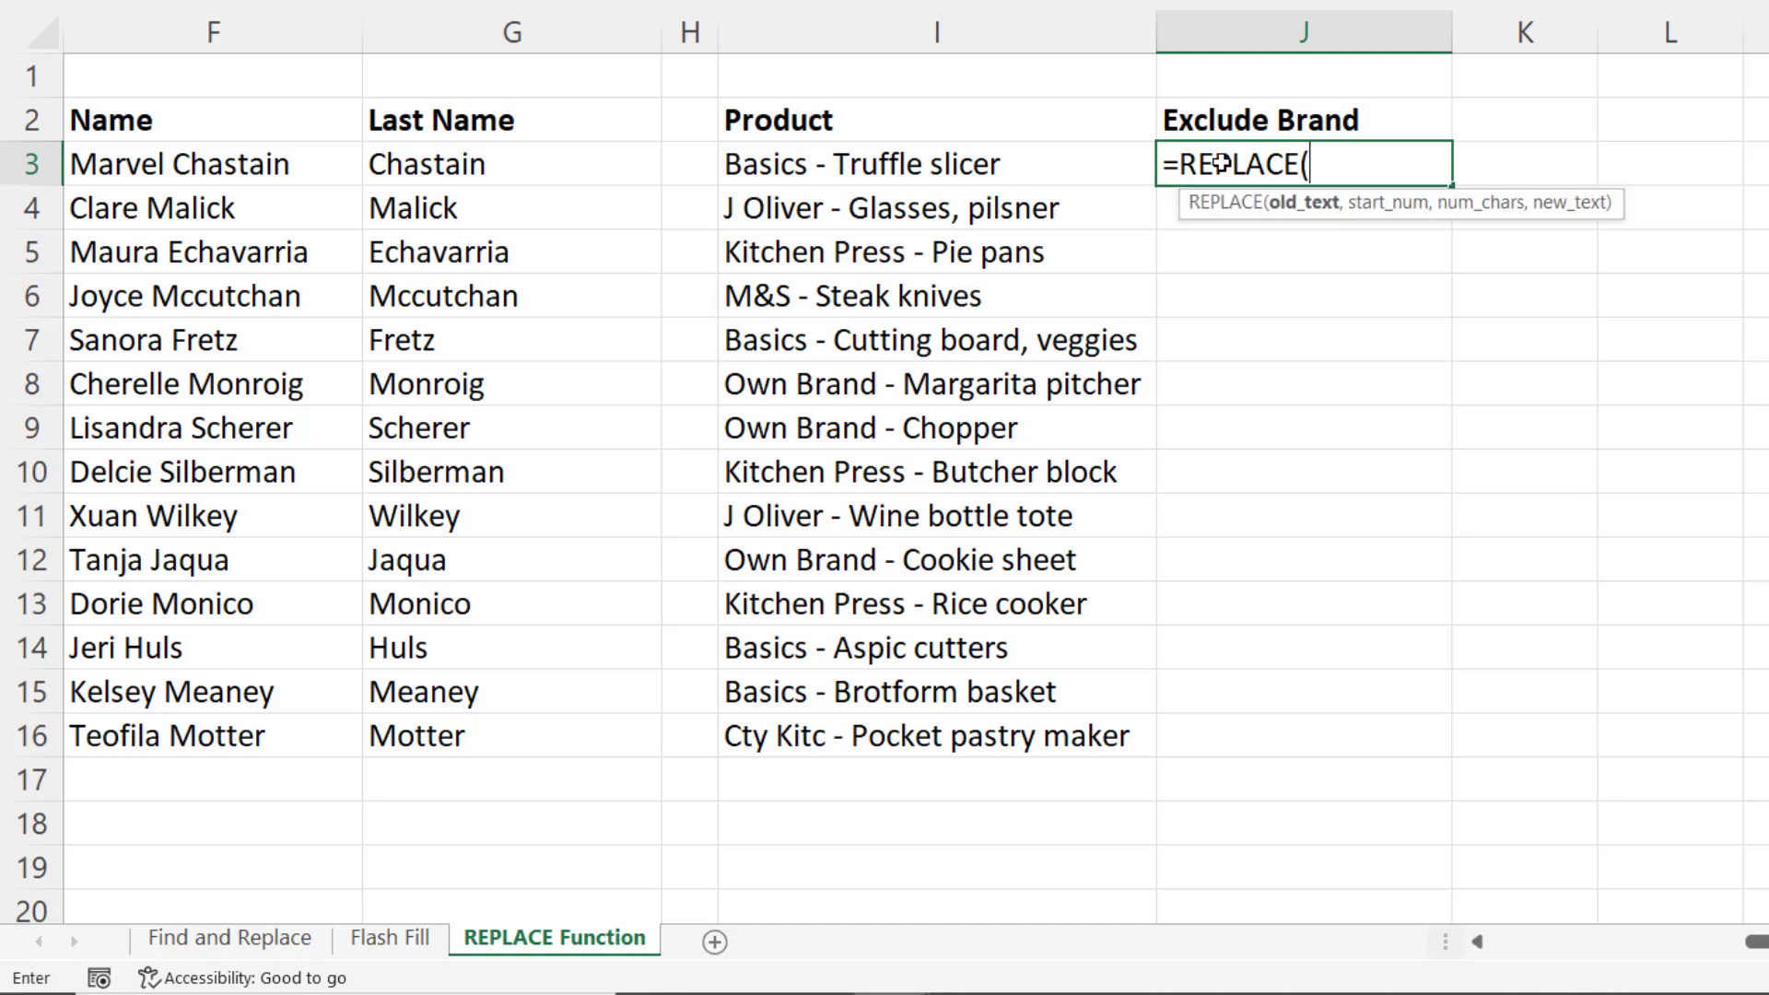
click(855, 167)
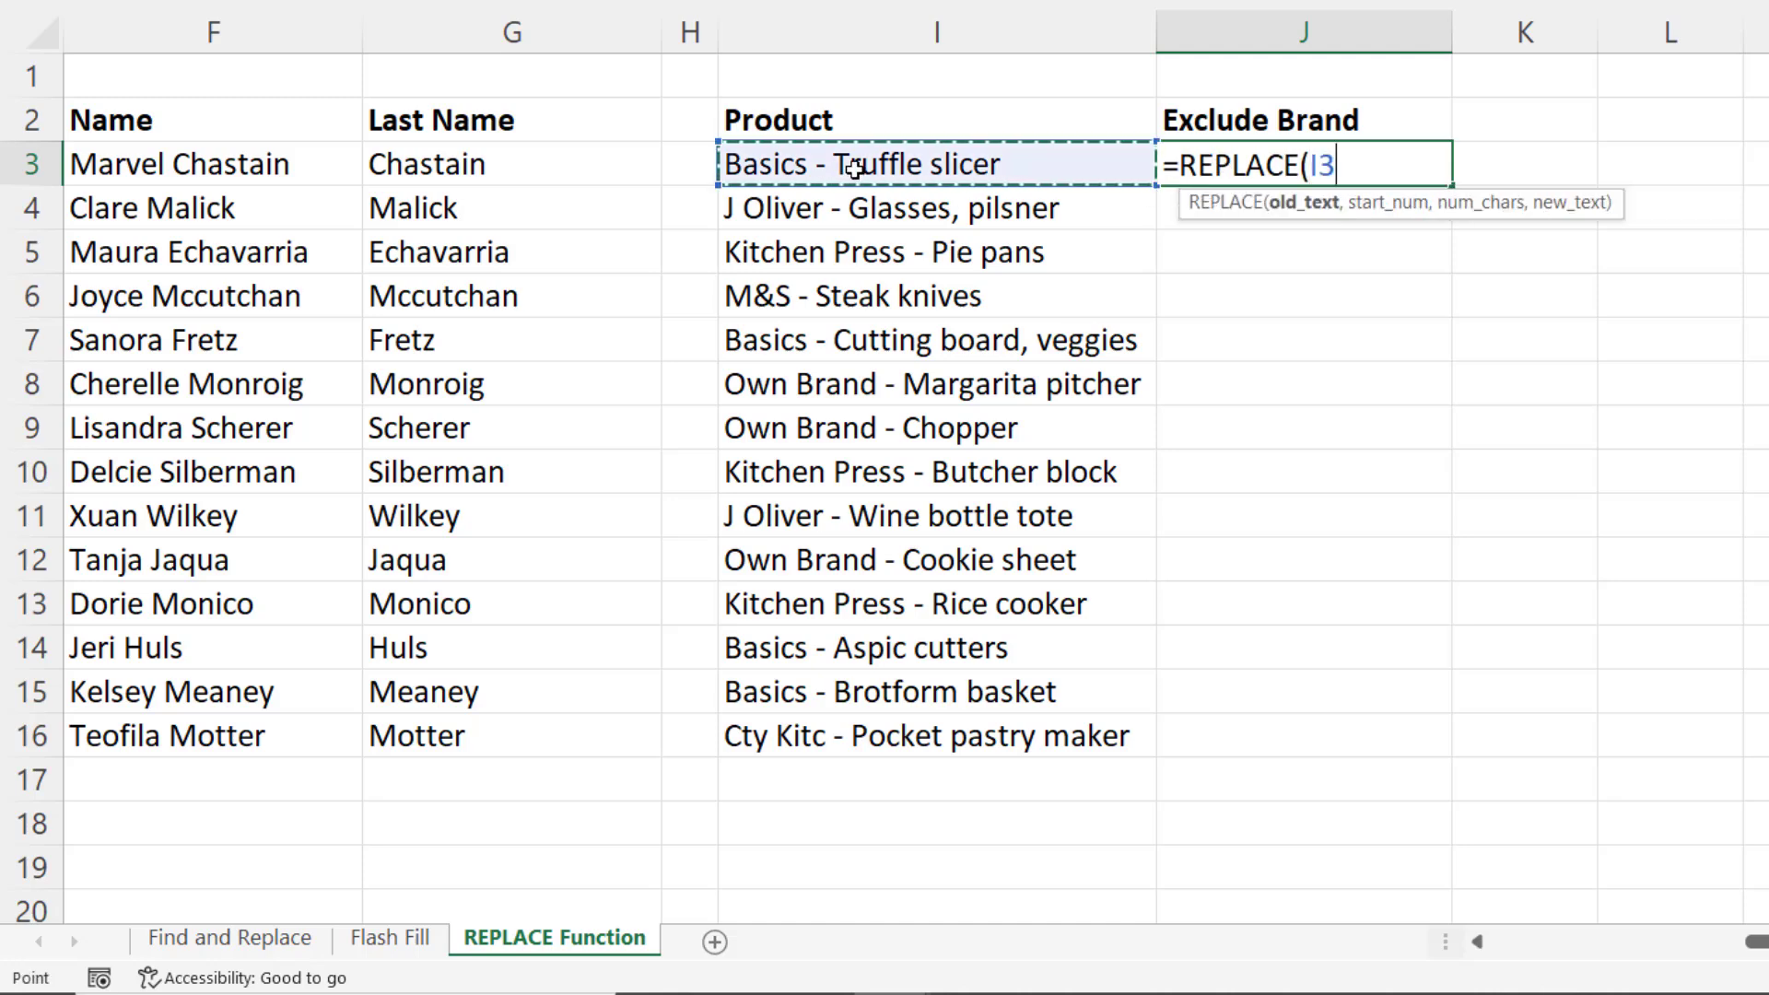
text(,)
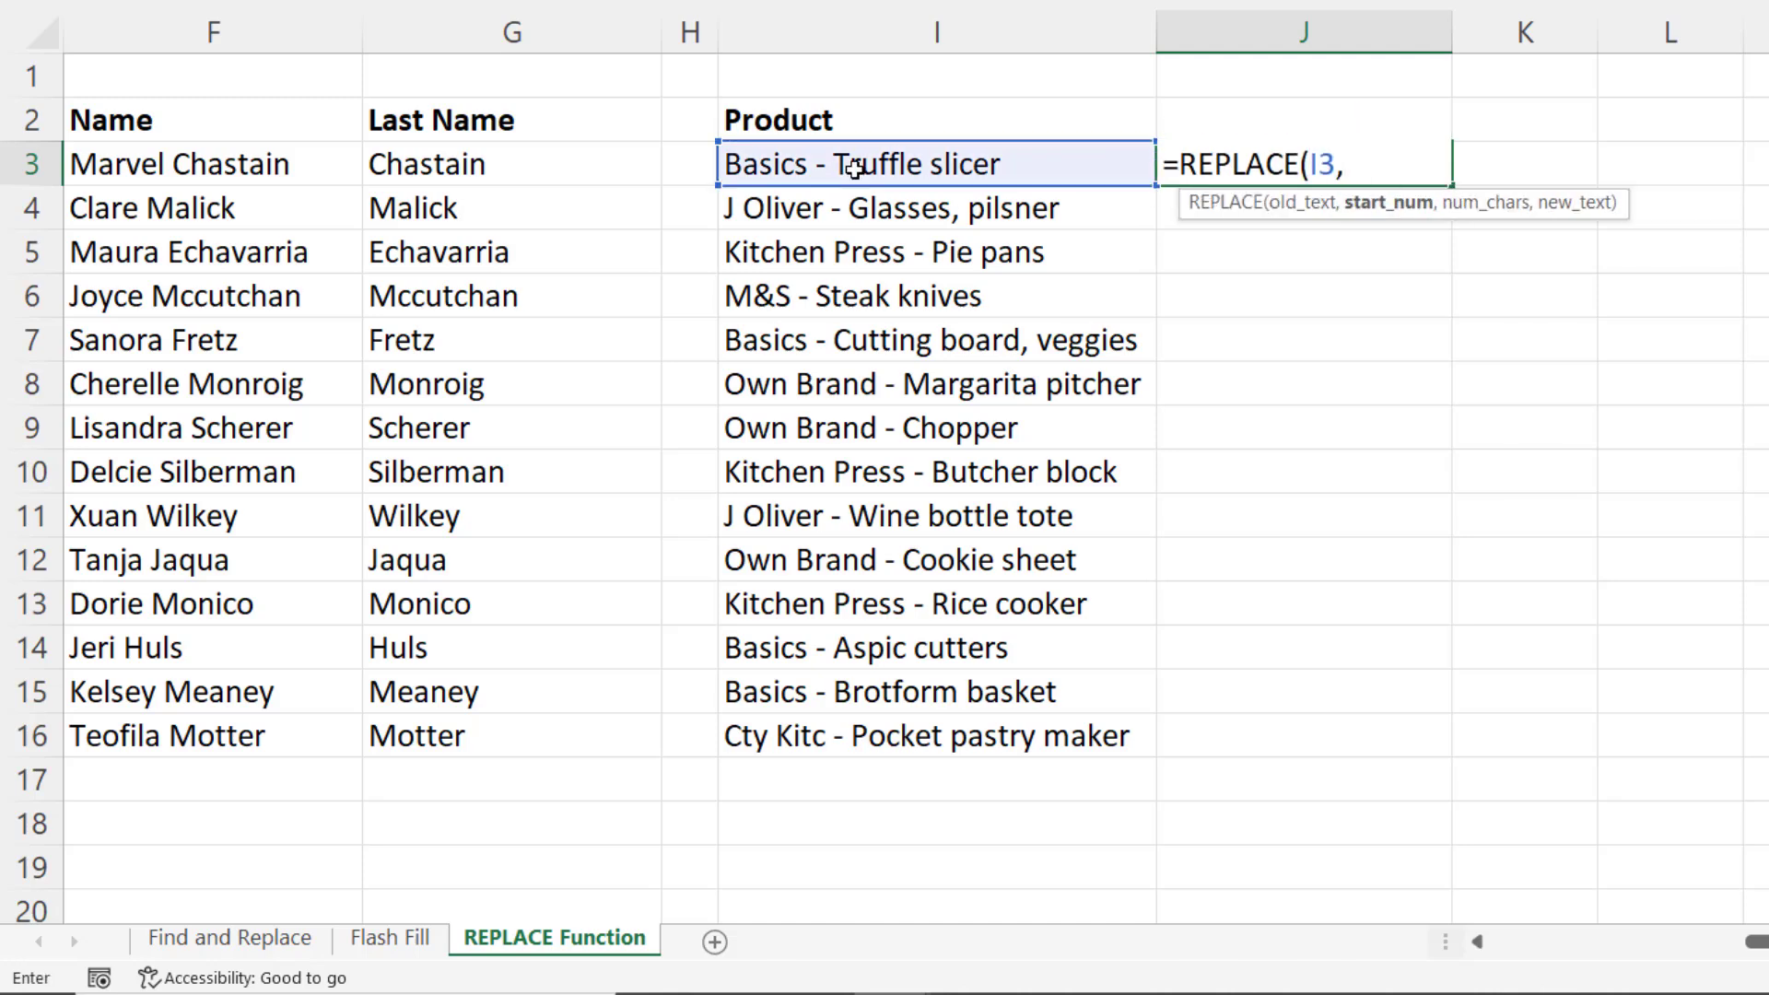
text(1,)
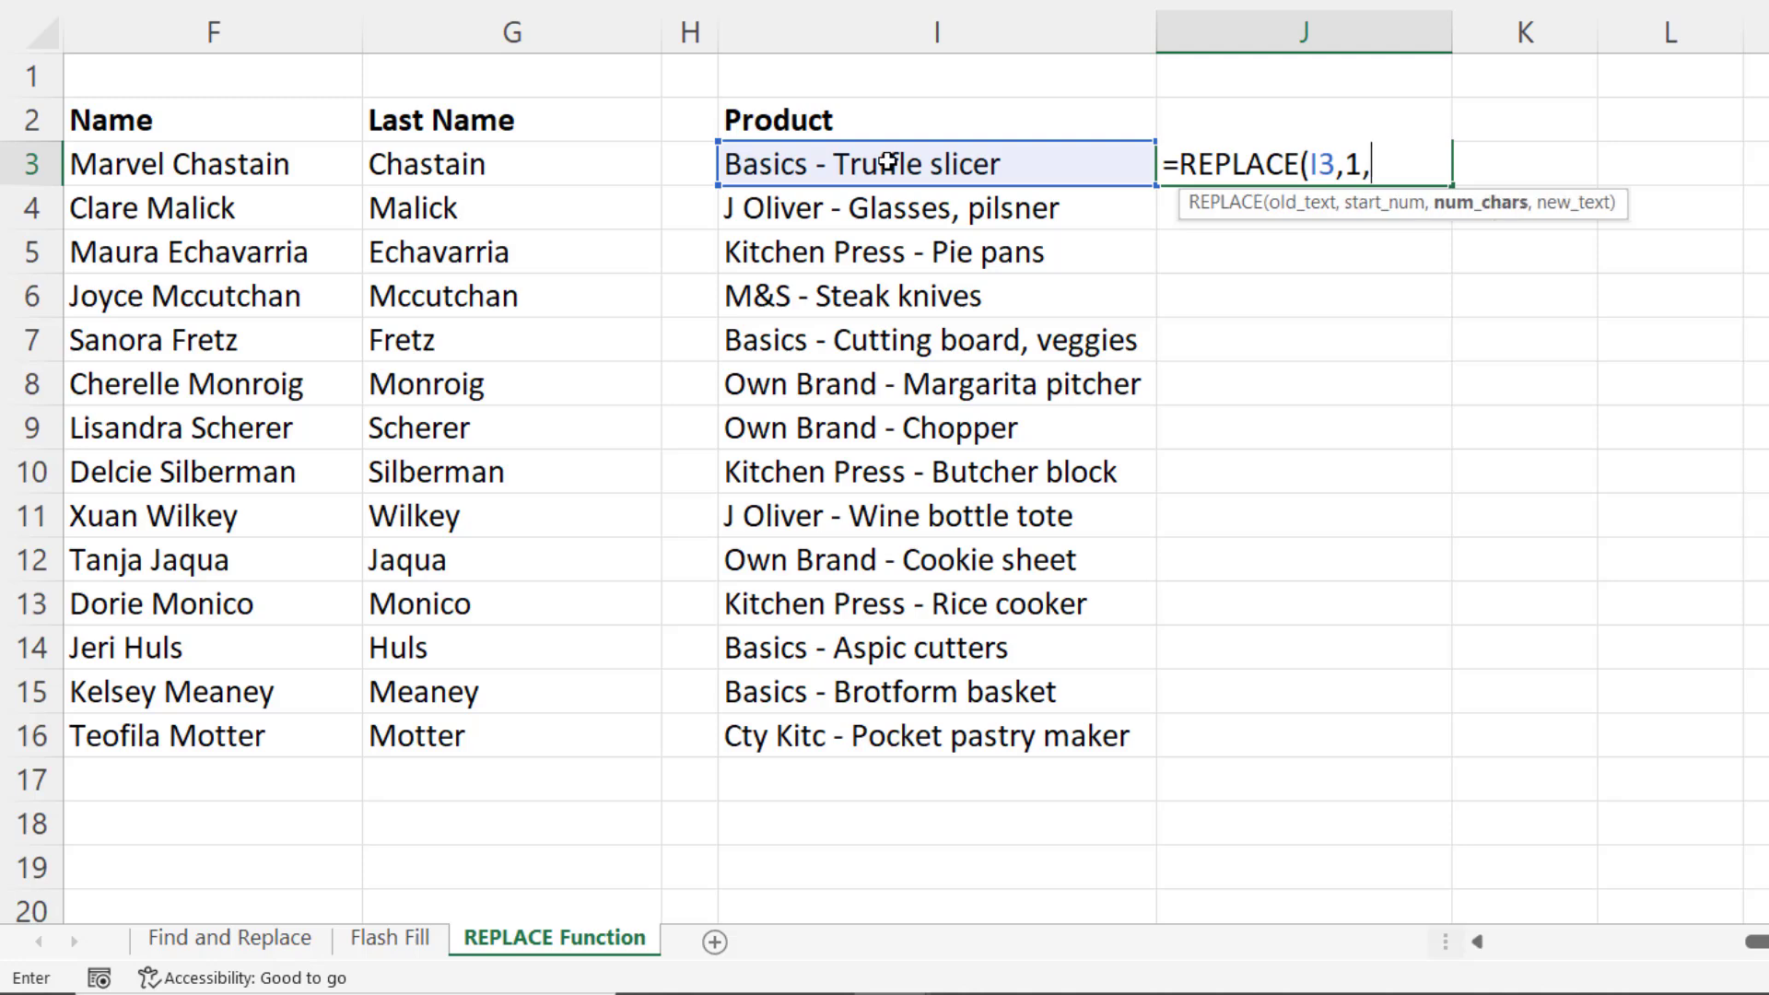
- Give J3's REPLACE formula FIND(" - ",I3)+2 as the number of characters, covering the brand and its separator
text(F)
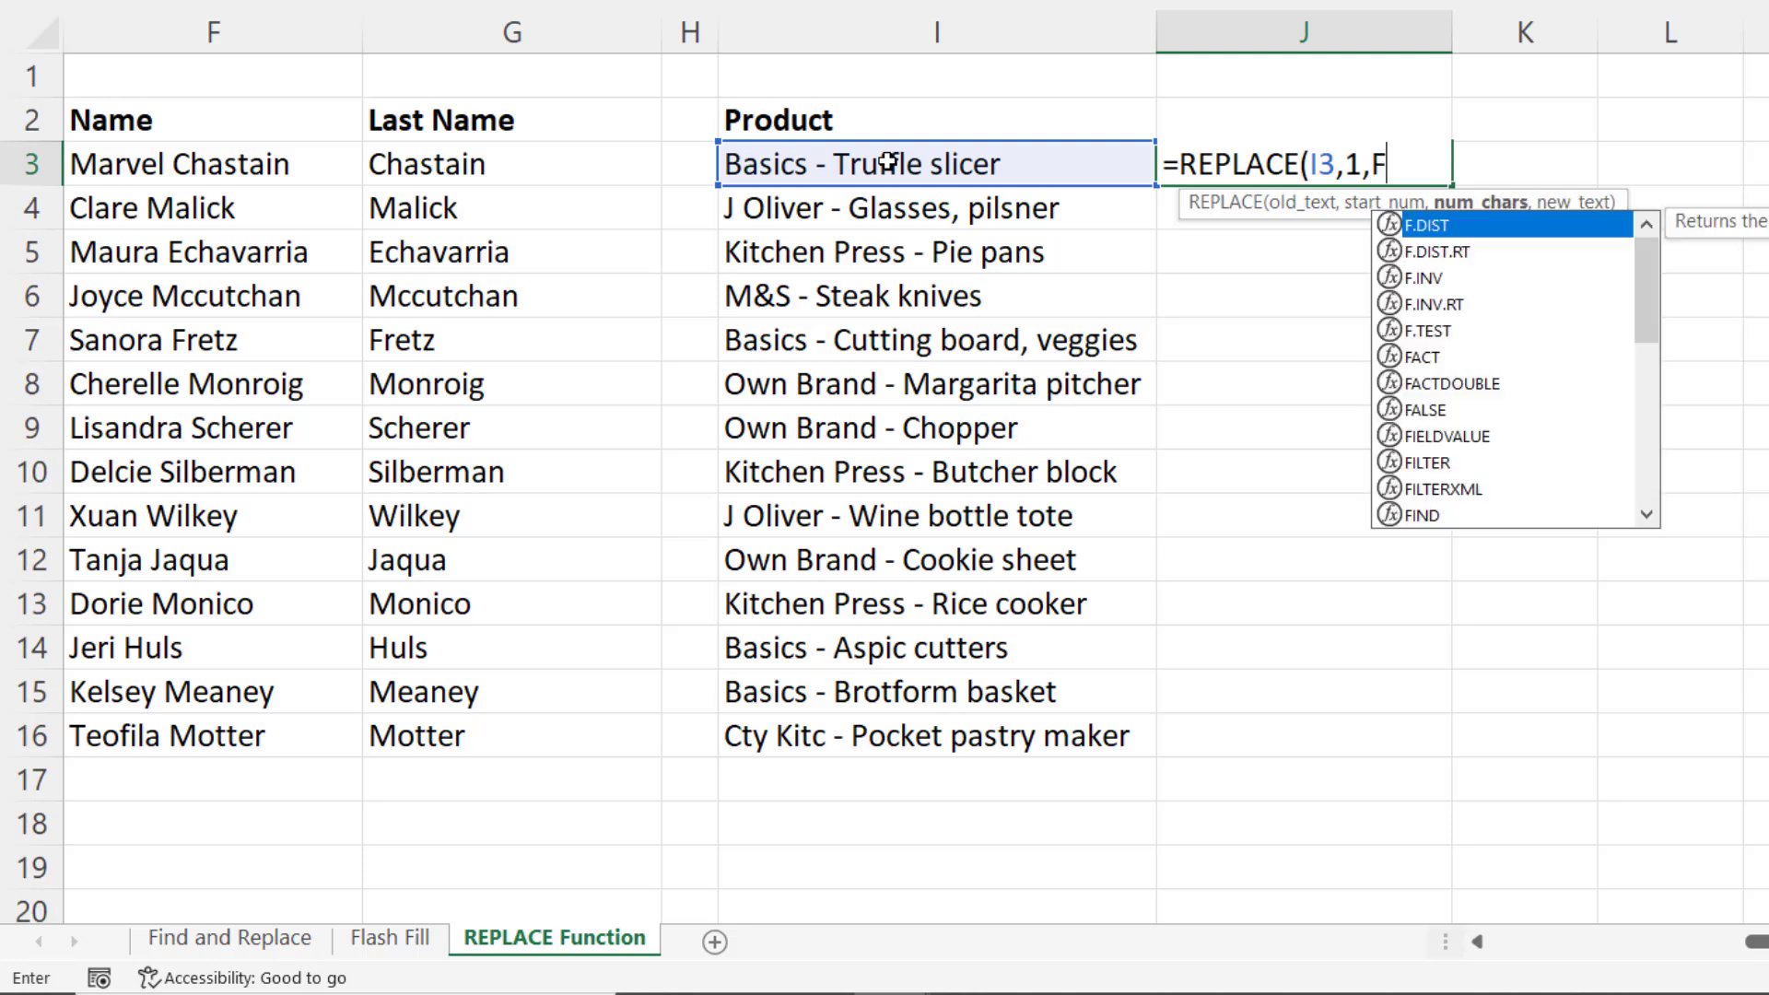
text(IND()
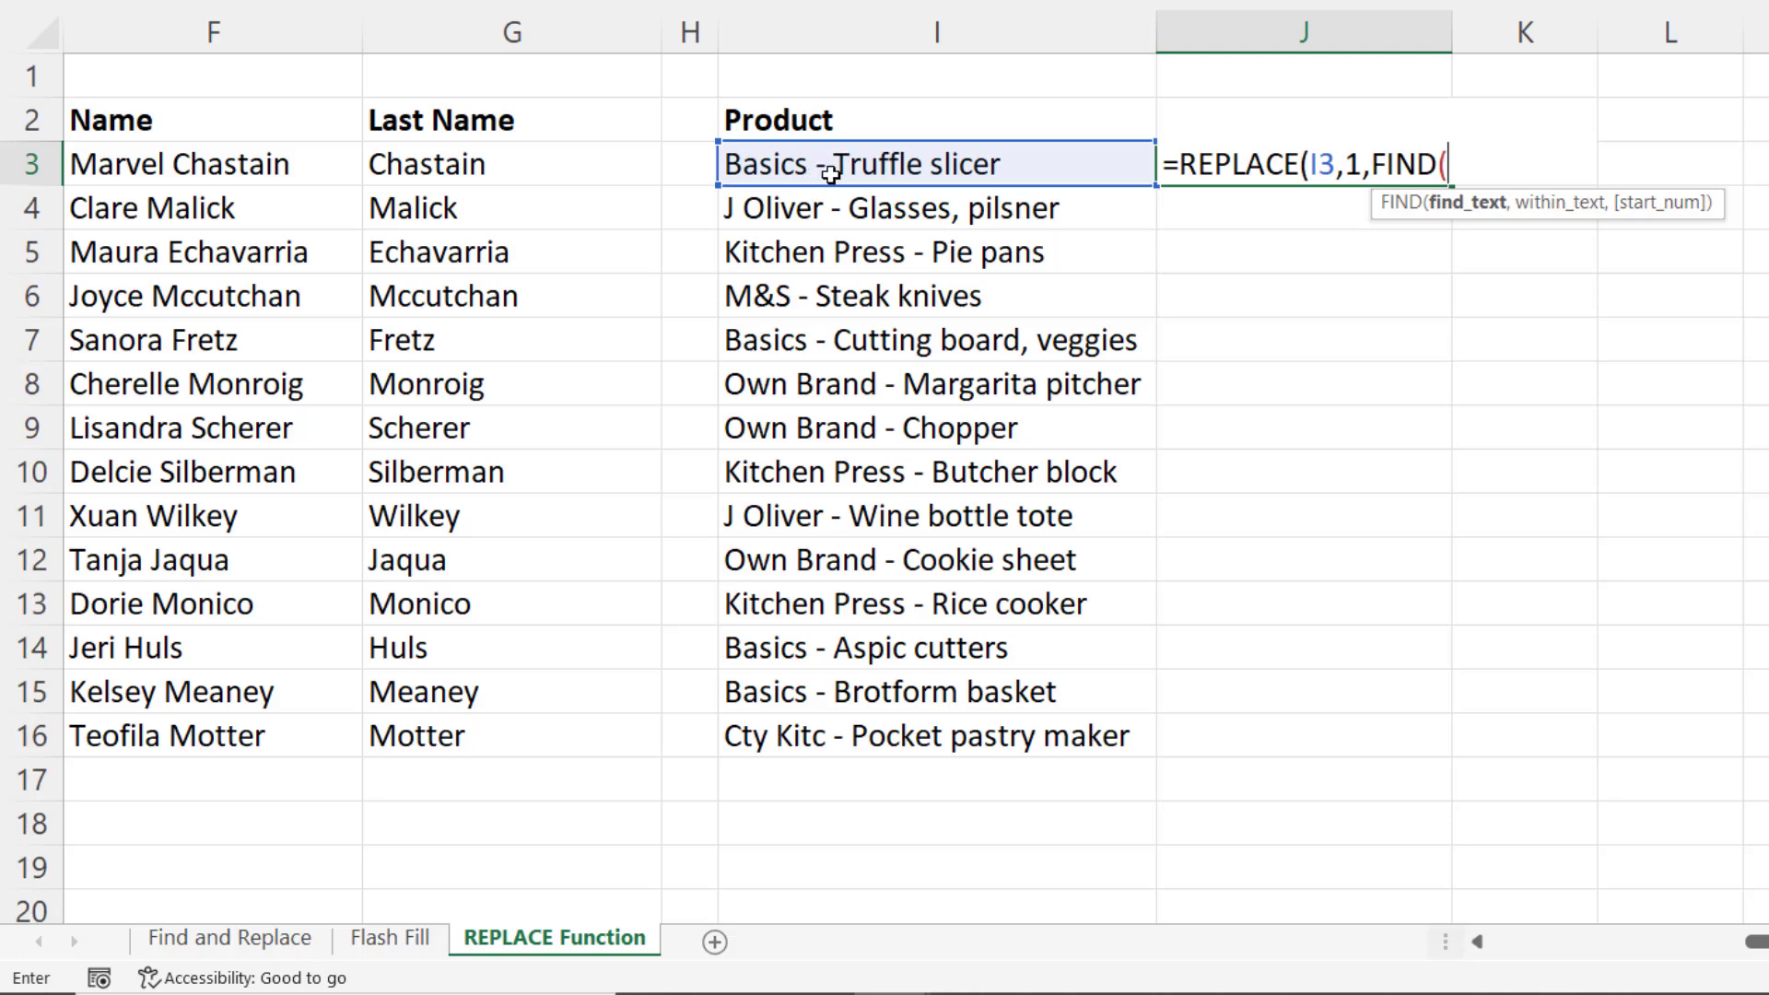
text(" - ",)
click(831, 175)
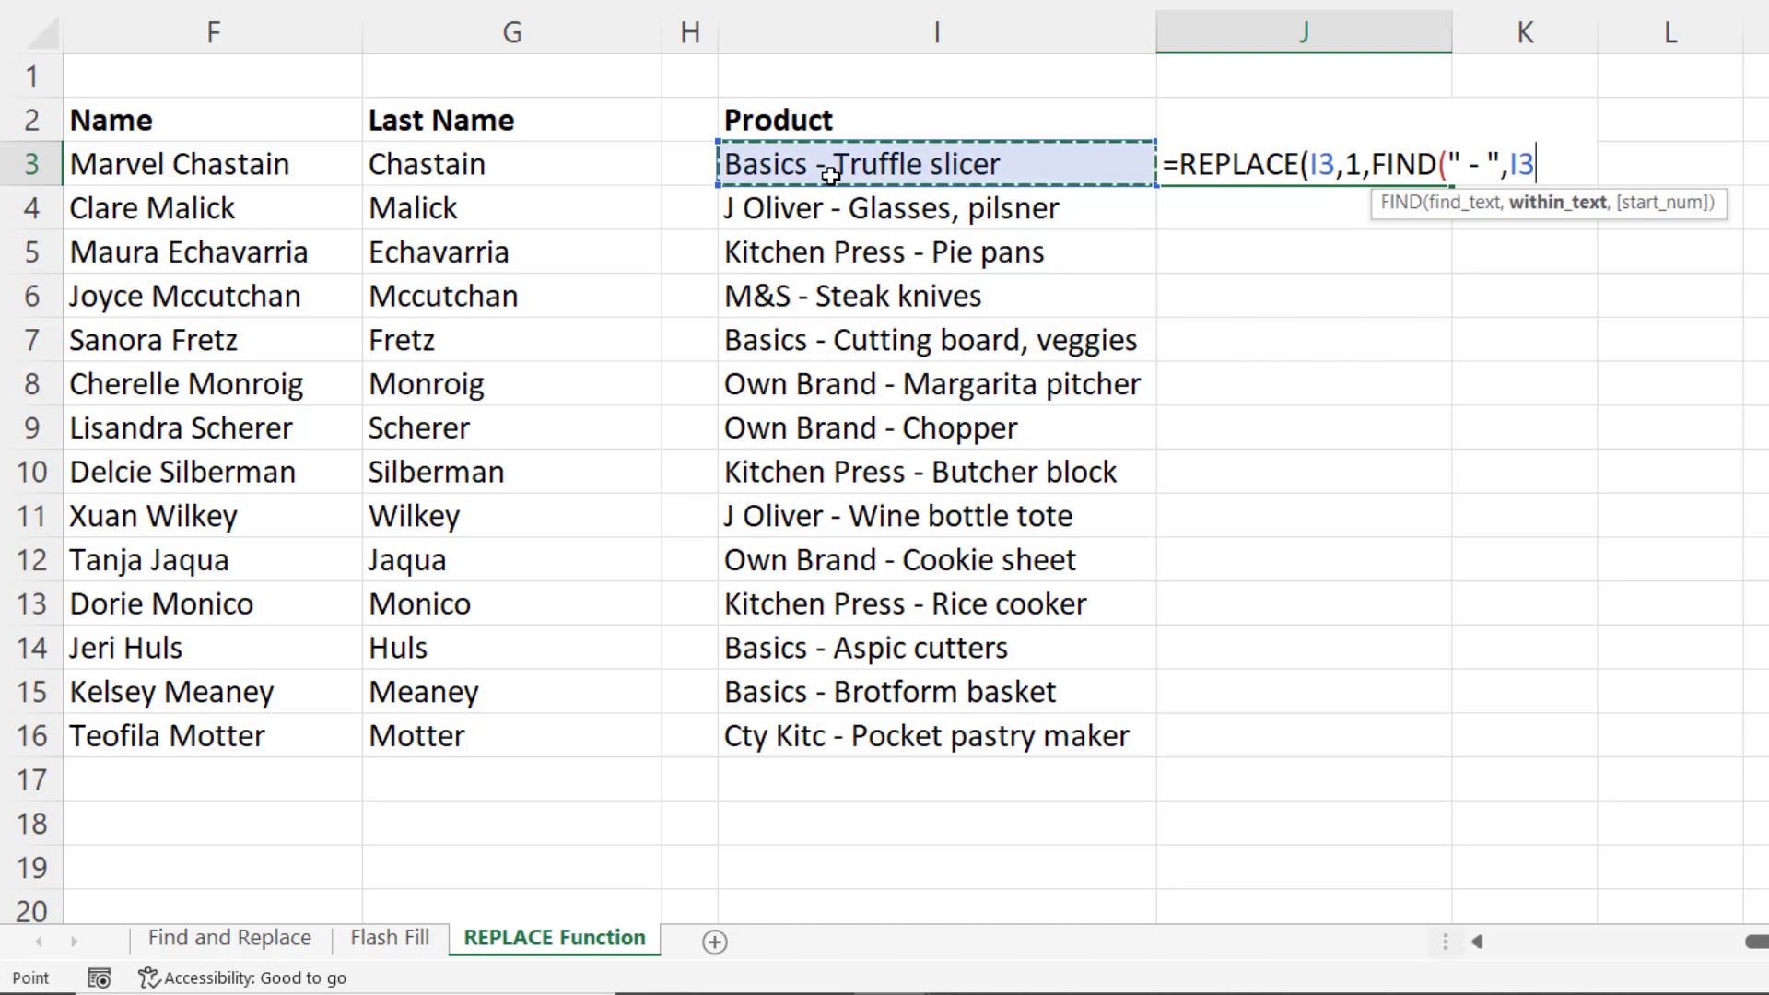
text())
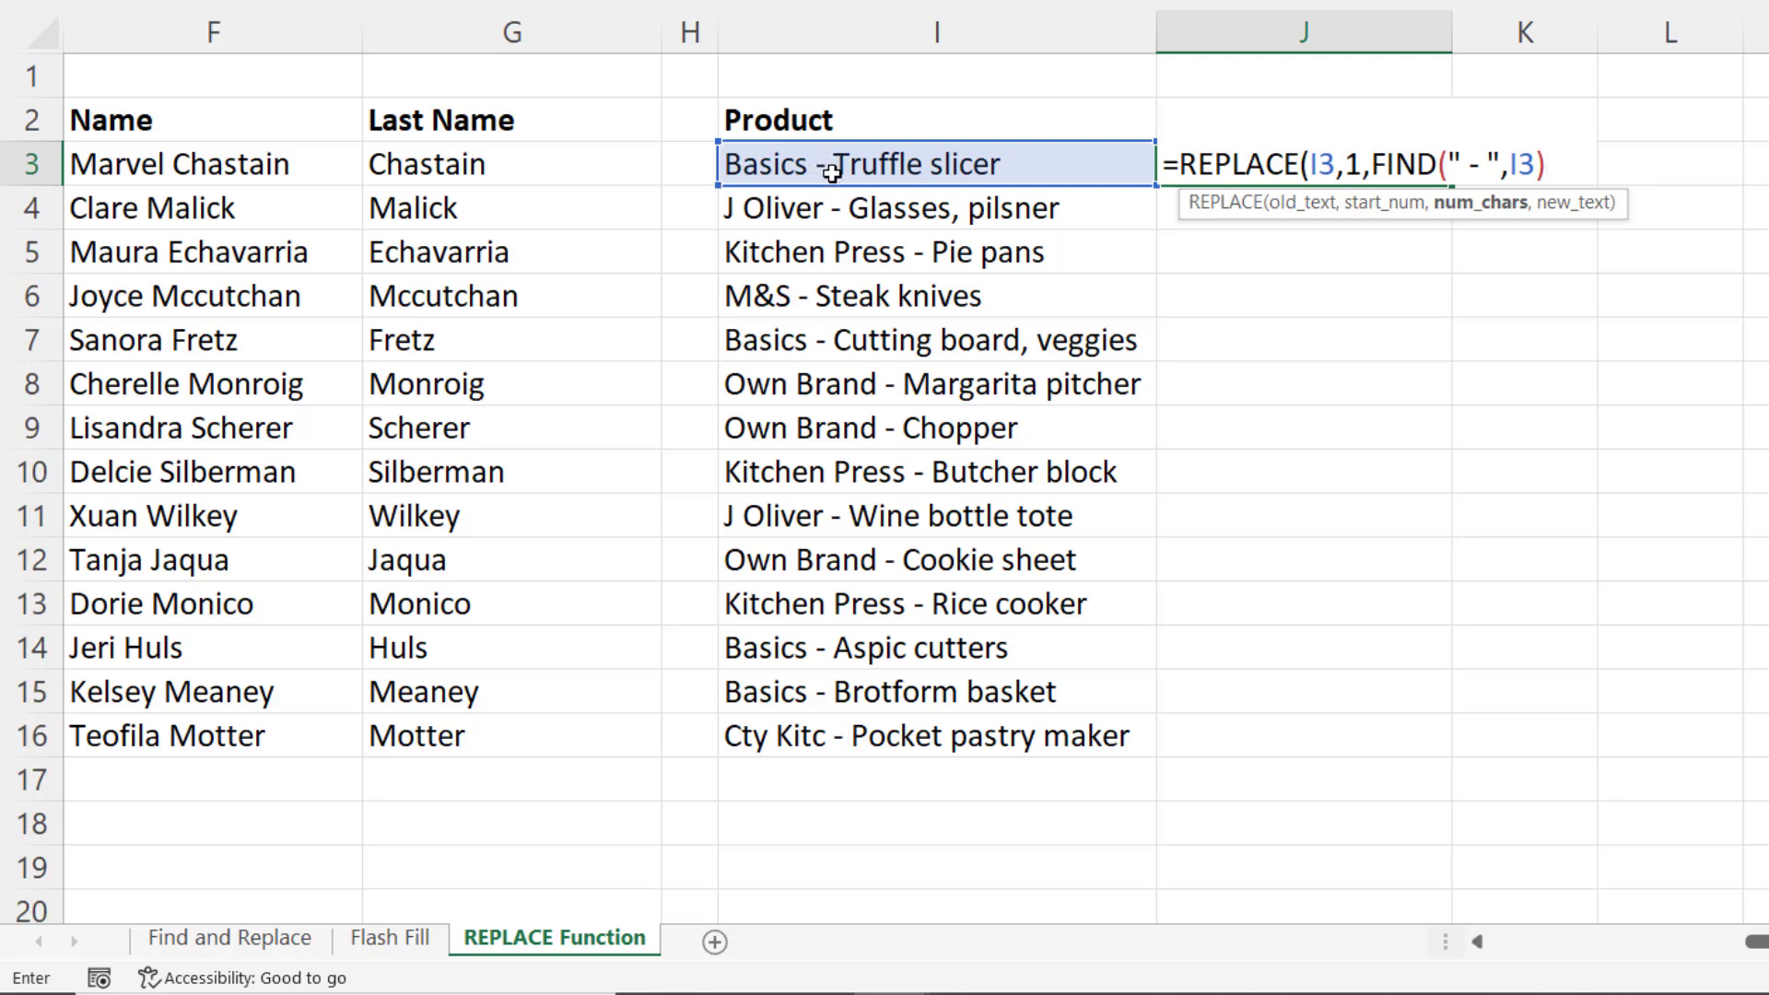
text(+2,)
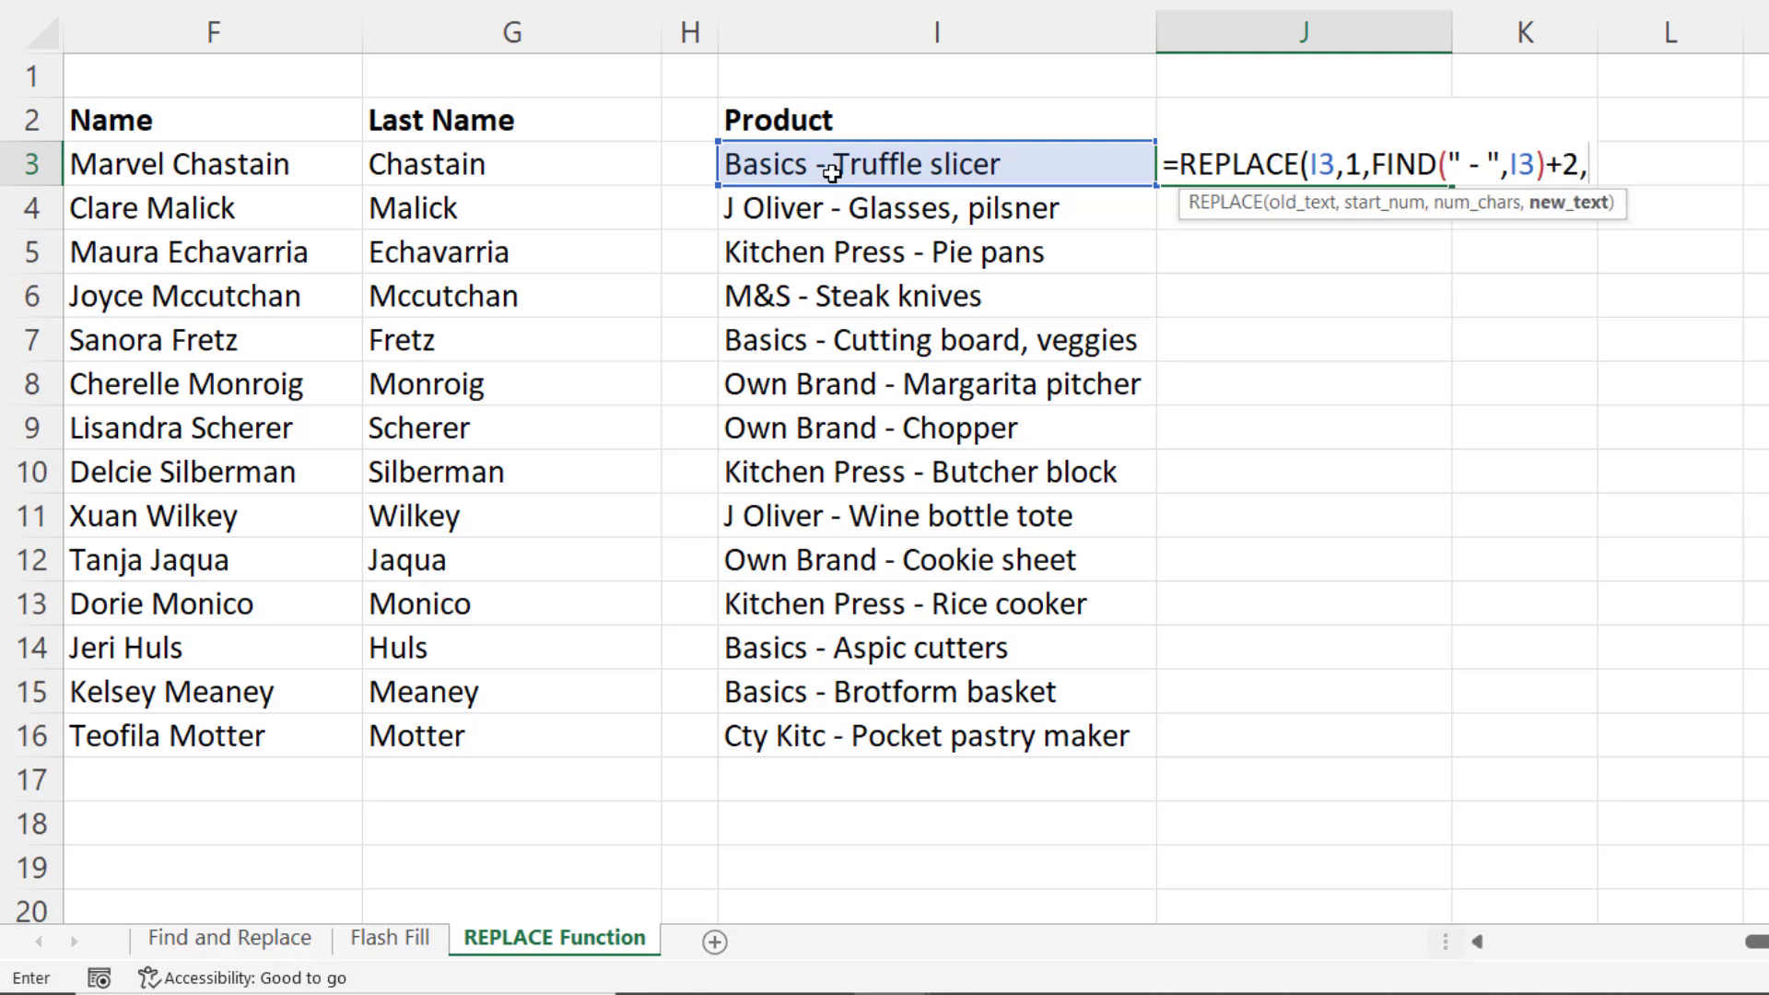
- Complete J3's formula with "" as the new text, and fill it down to J16
text(""))
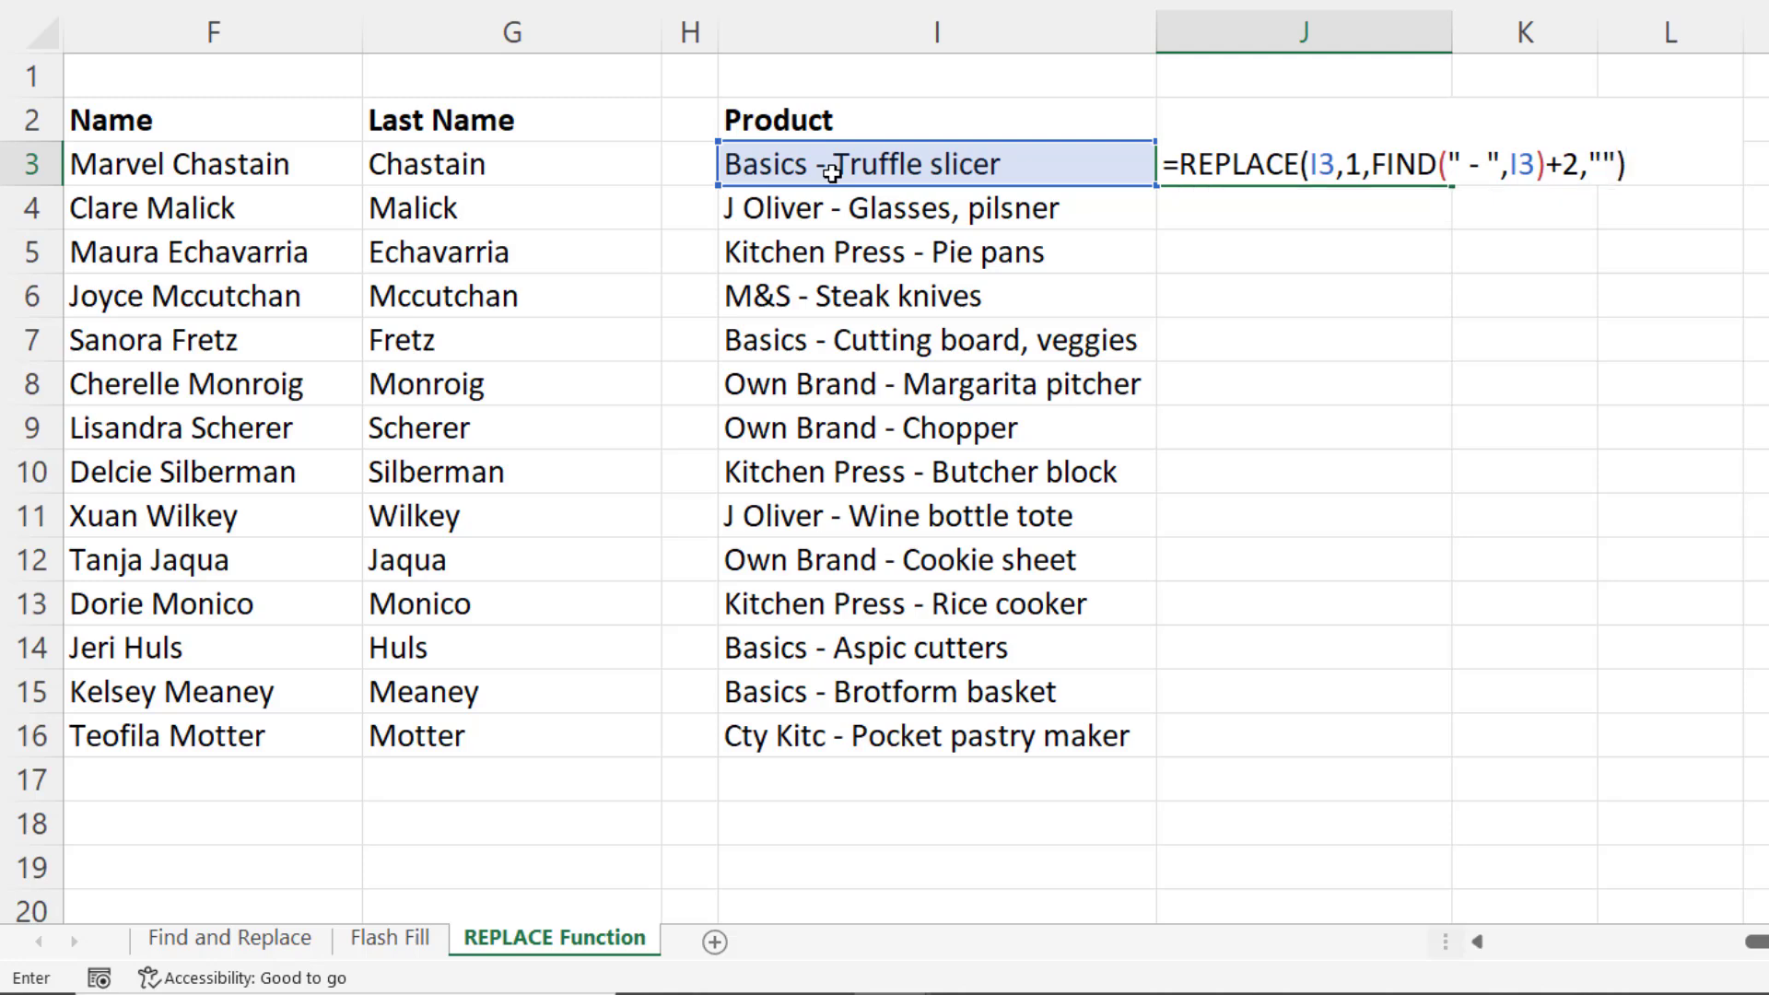
key(Return)
click(1369, 173)
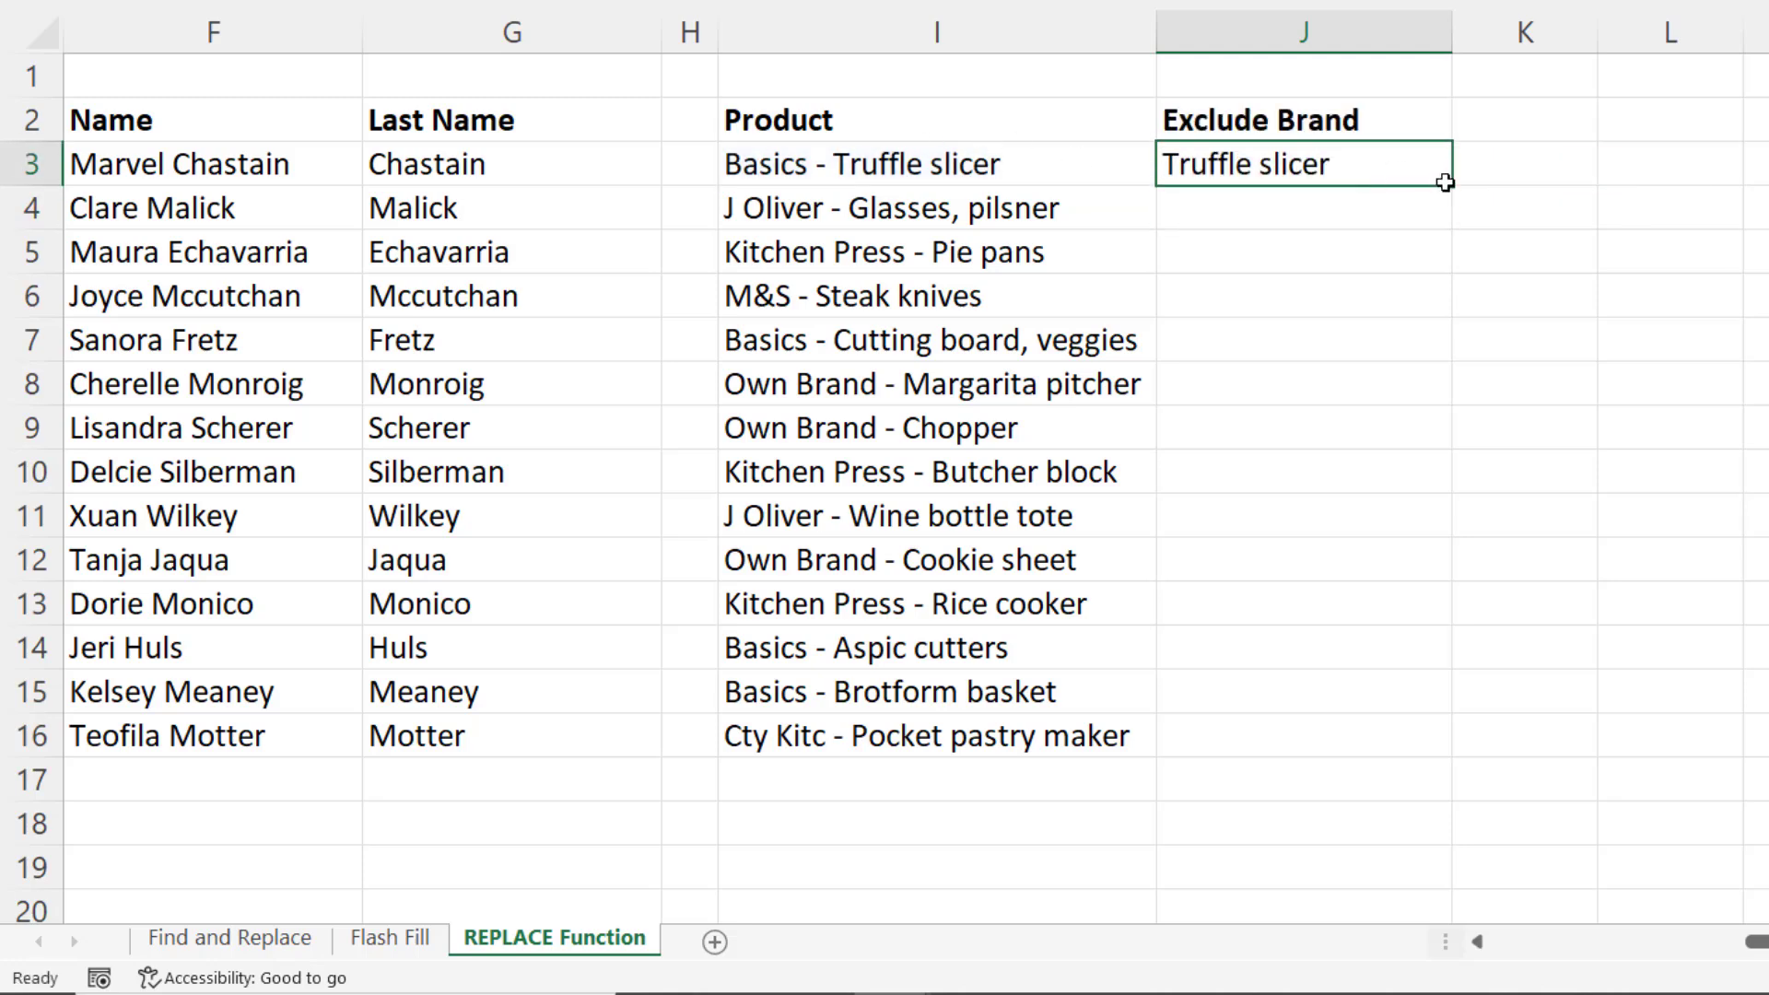
double_click(1444, 182)
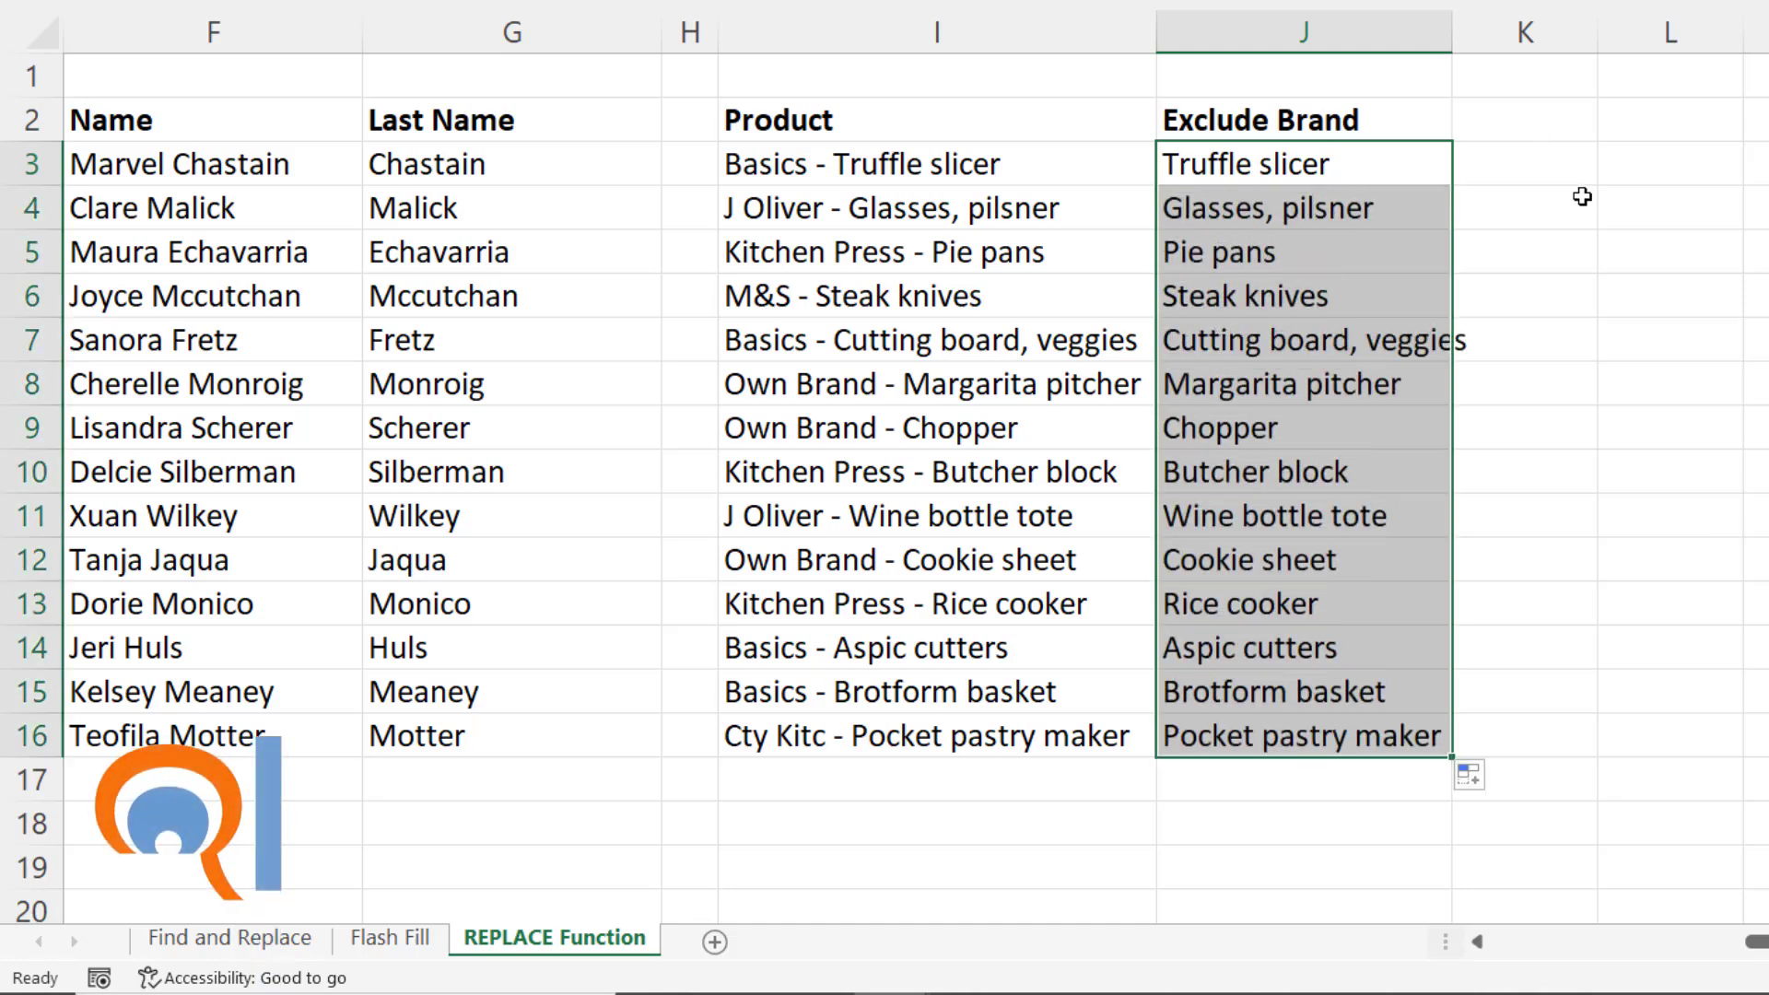